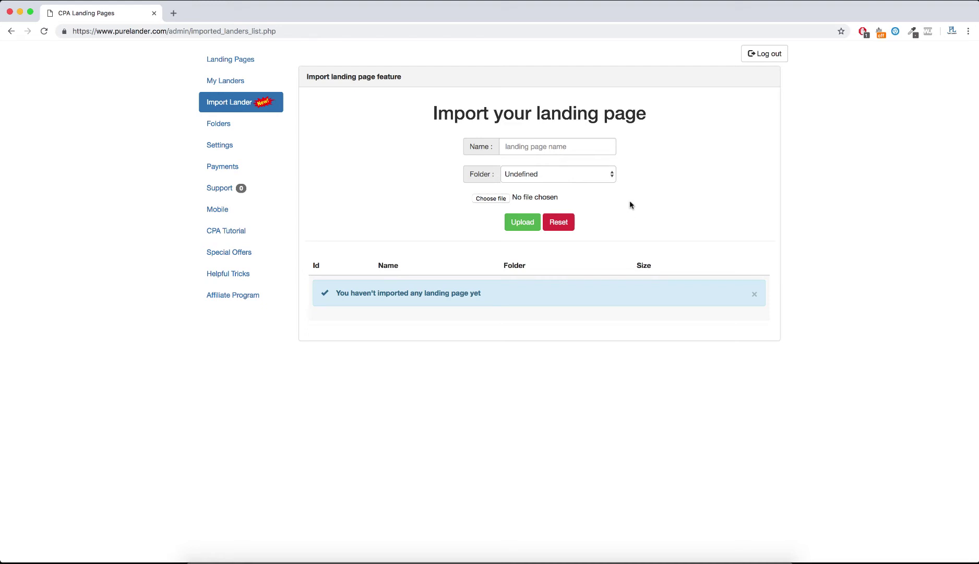
- Switch to the desktop, extract the landing page ZIP archive and open the extracted folder
click(19, 12)
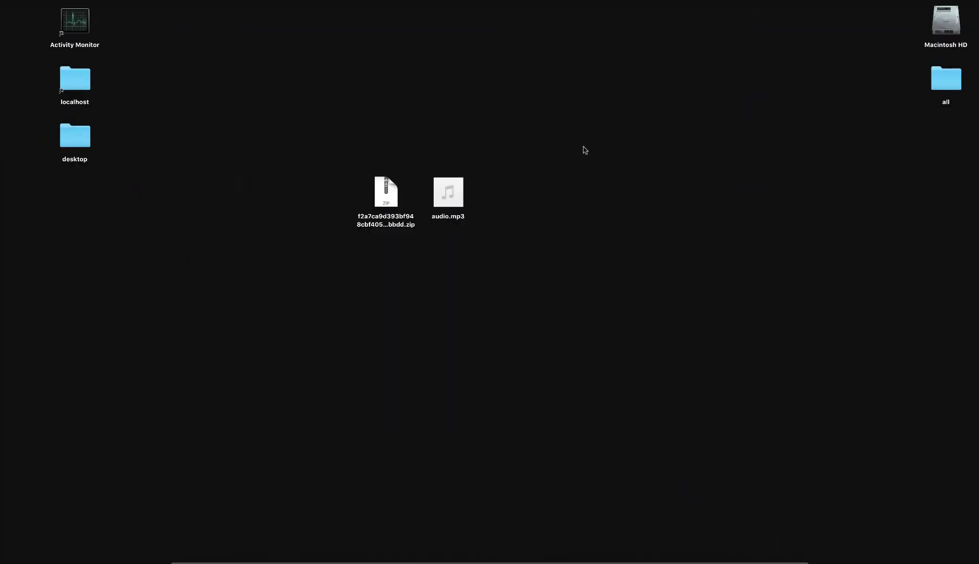
drag(586, 150, 324, 280)
click(396, 286)
click(388, 200)
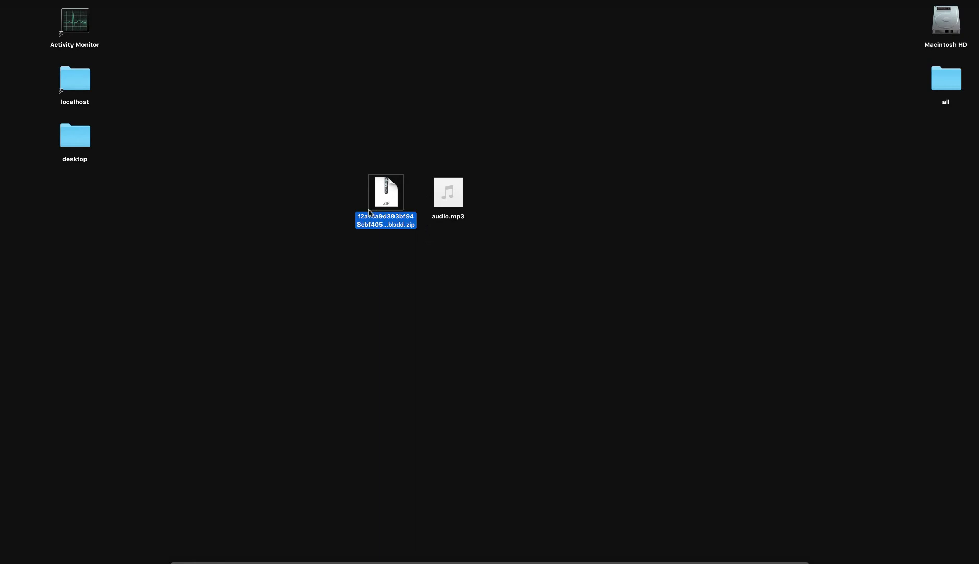
drag(448, 194, 489, 196)
click(459, 251)
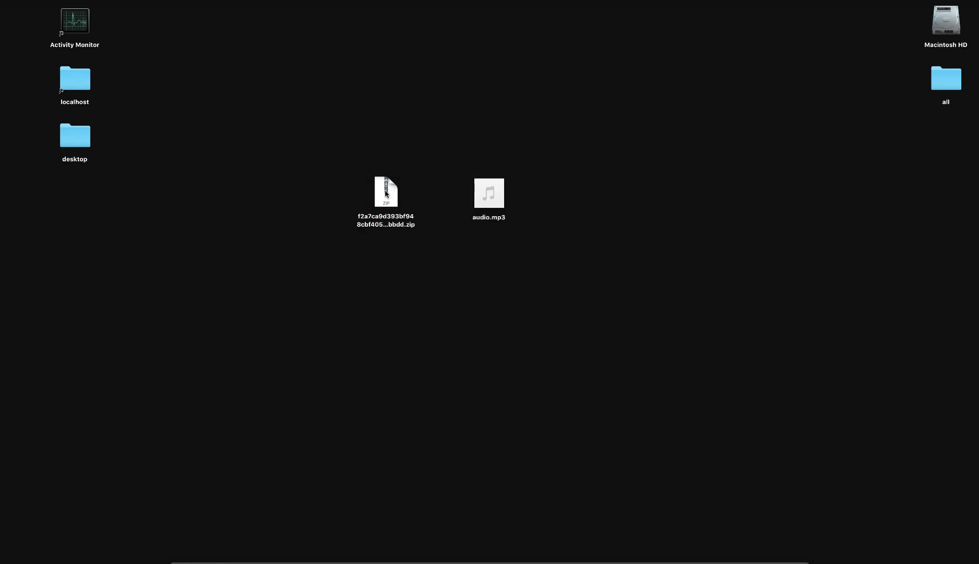
double_click(386, 193)
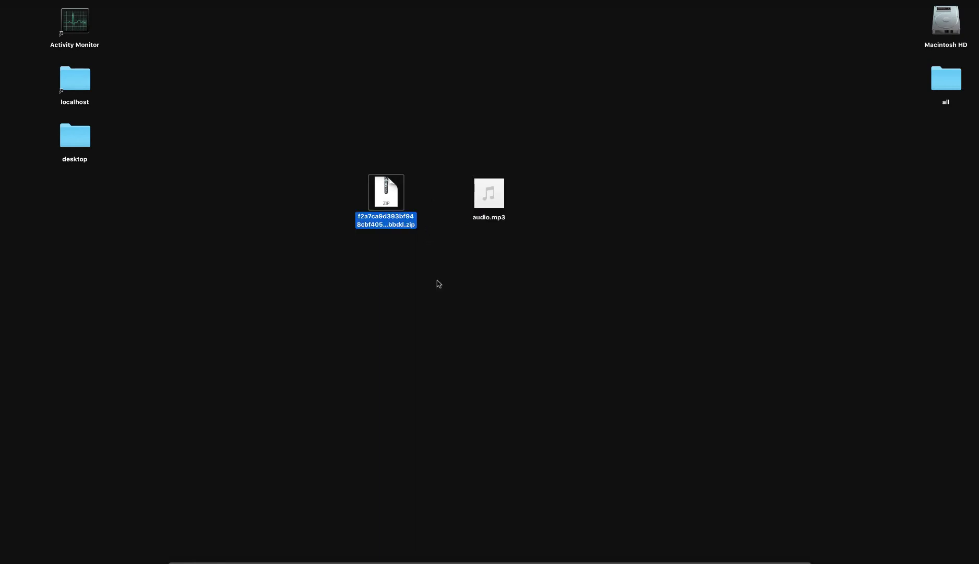
double_click(299, 230)
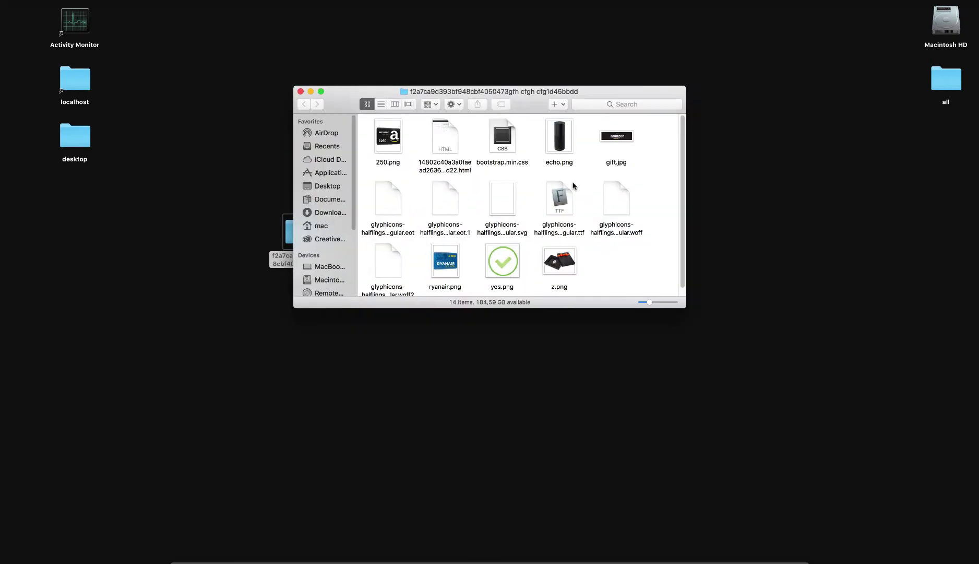
- Open the folder's HTML file in the browser, answer the survey questions to reach the prize page, and close the preview
scroll(474, 221, down, 1)
double_click(444, 152)
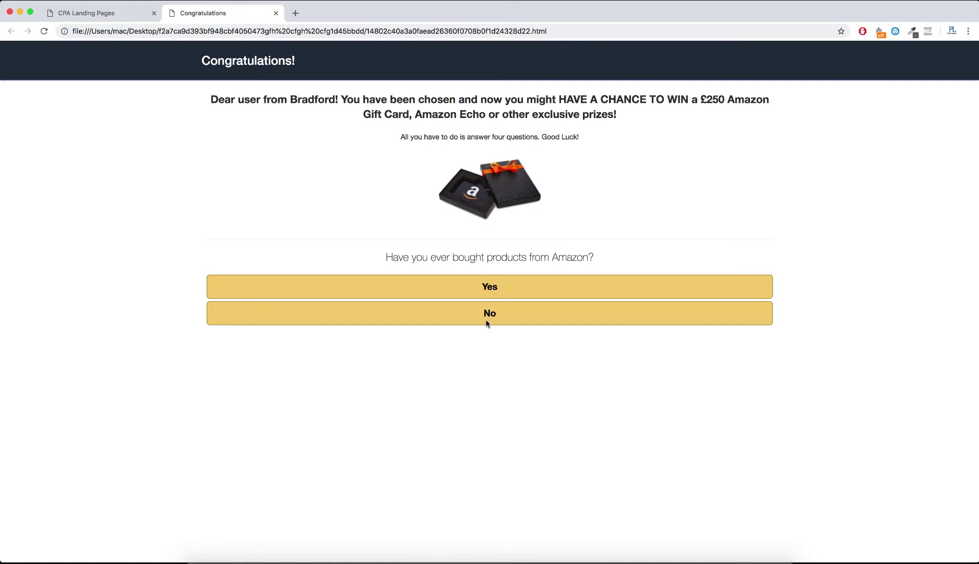
click(496, 310)
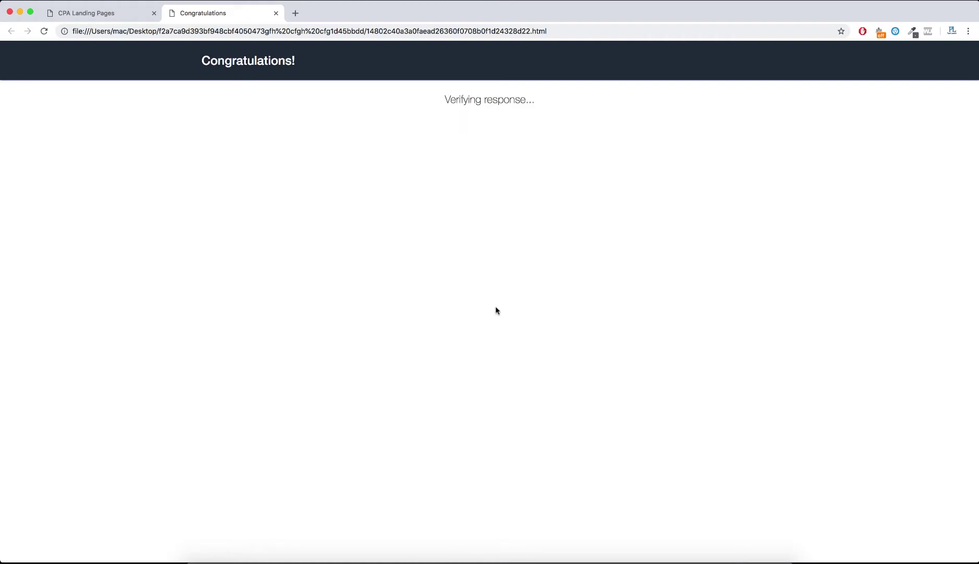
click(485, 158)
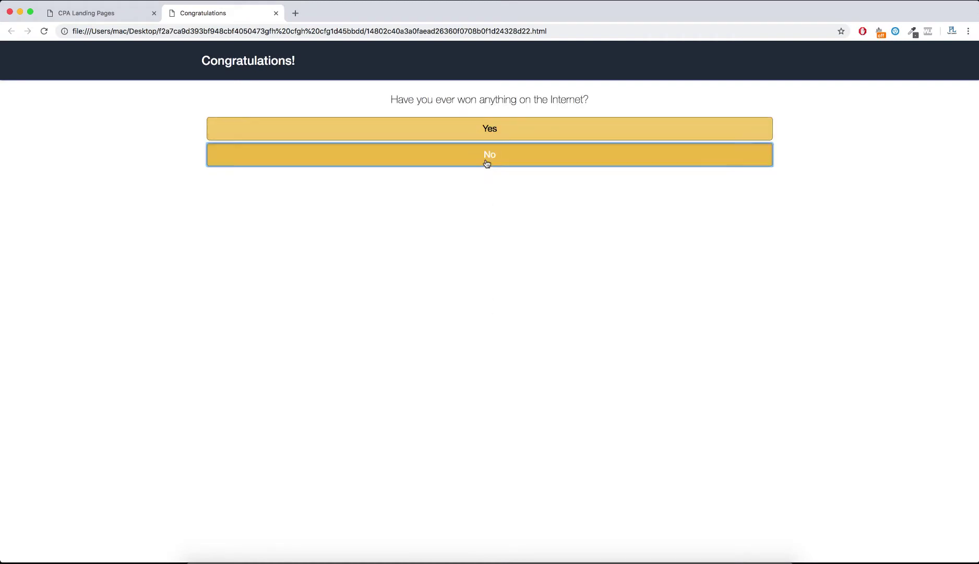
click(480, 134)
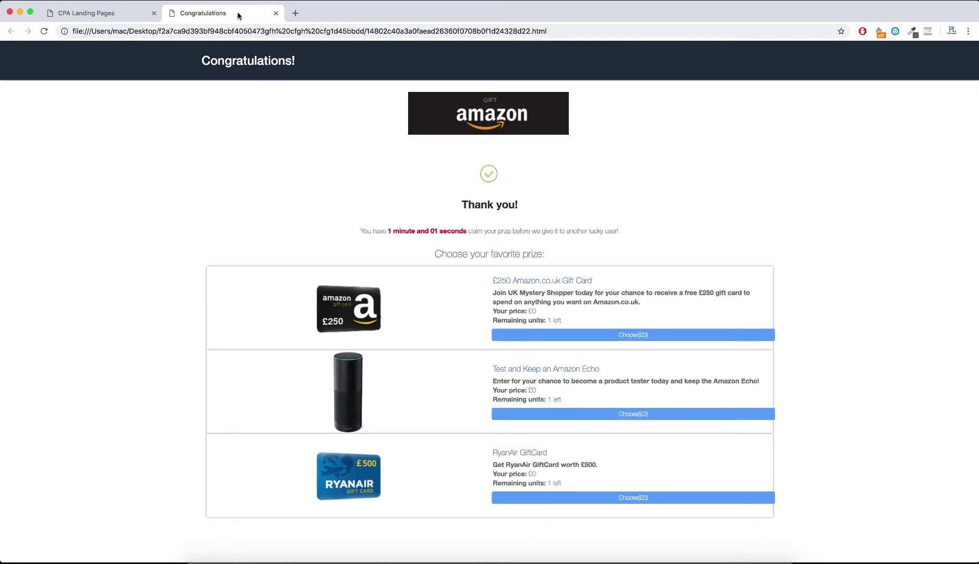
key(super+w)
- Return to the extracted folder, enlarge its window and compress all its files into one ZIP archive
click(20, 11)
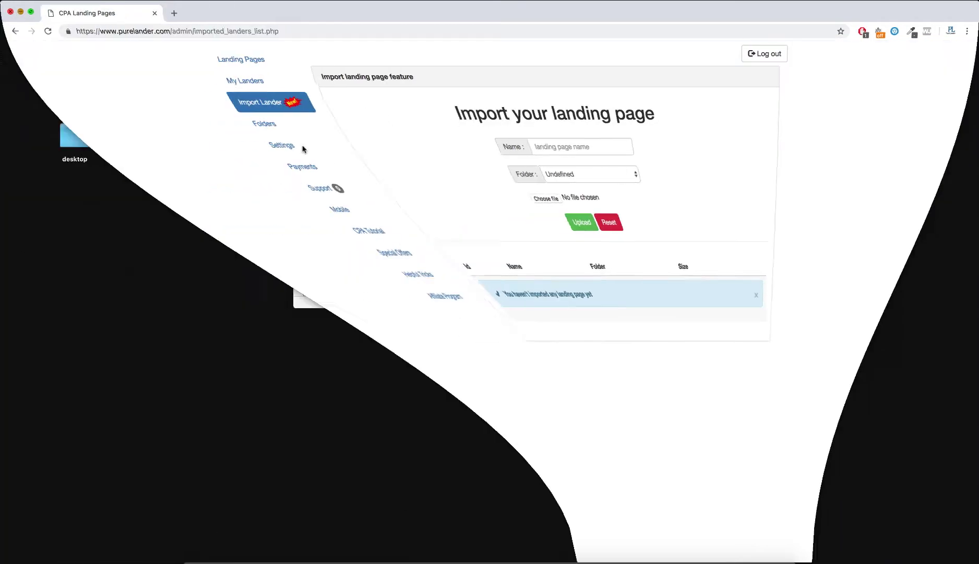
double_click(581, 87)
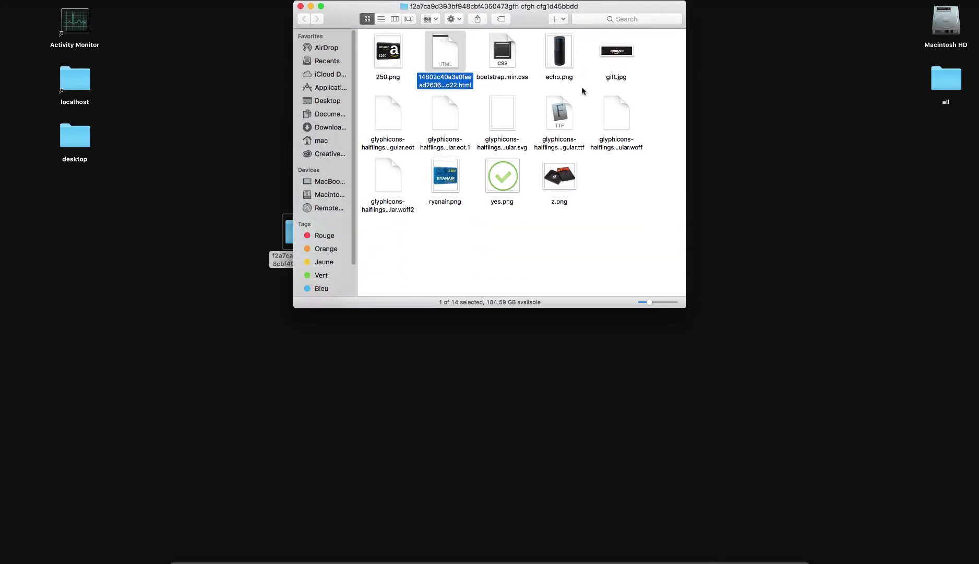
drag(685, 305, 866, 376)
drag(765, 287, 383, 49)
right_click(383, 49)
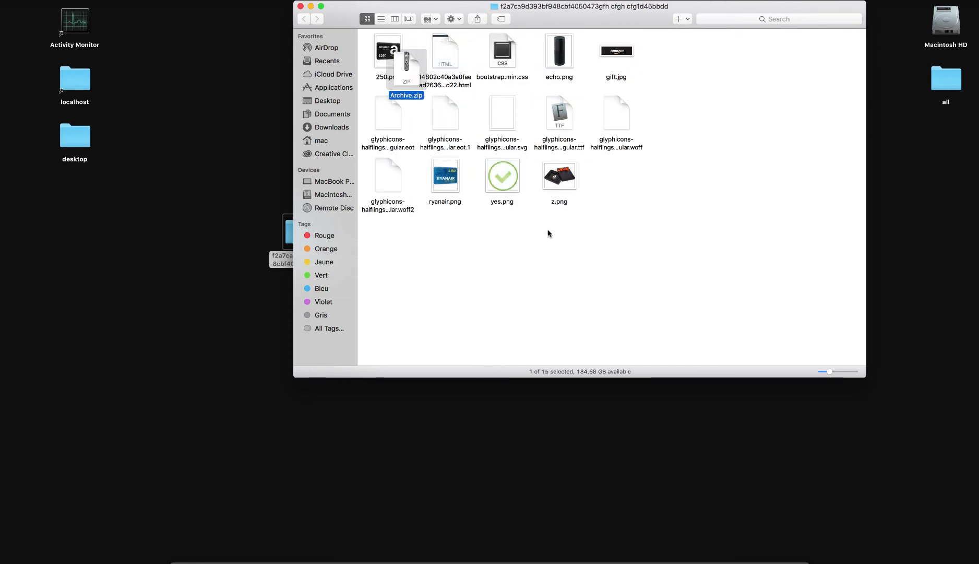
- Move Archive.zip out of the folder onto the desktop and rename it lander.zip
drag(475, 346, 182, 288)
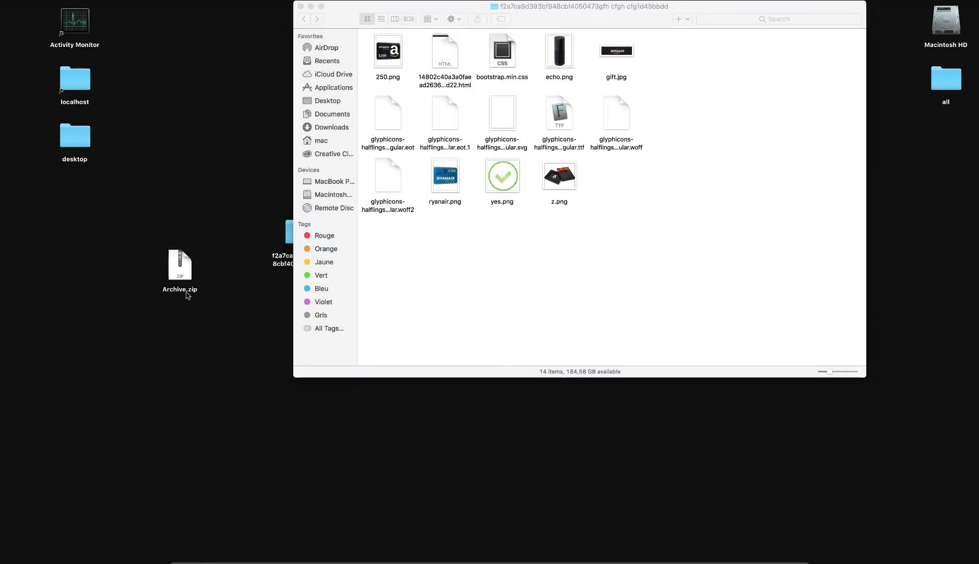
key(Return)
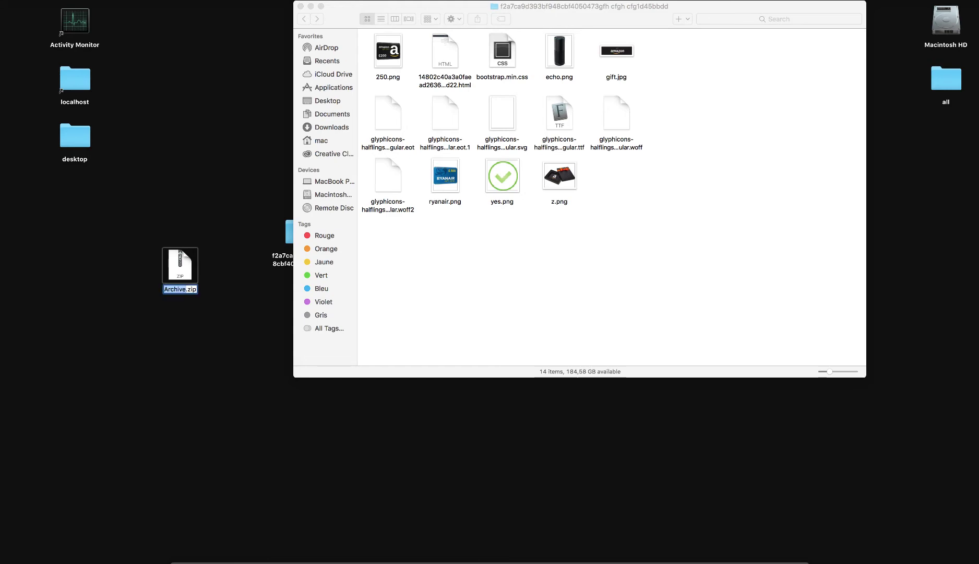
text(lander)
key(Return)
- Switch back to the browser and upload lander.zip as "survey lander 1" in the Sweepstakes folder
click(351, 554)
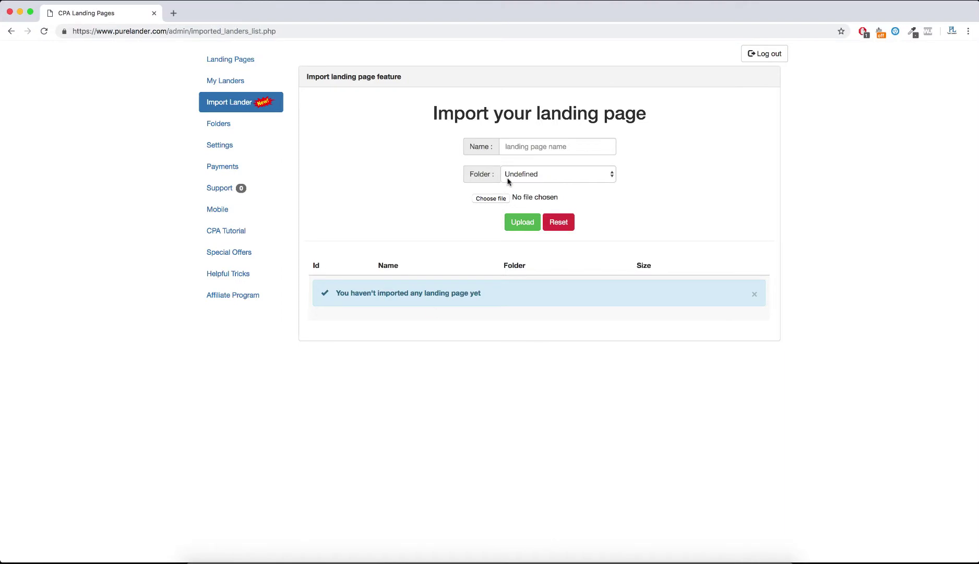
click(517, 148)
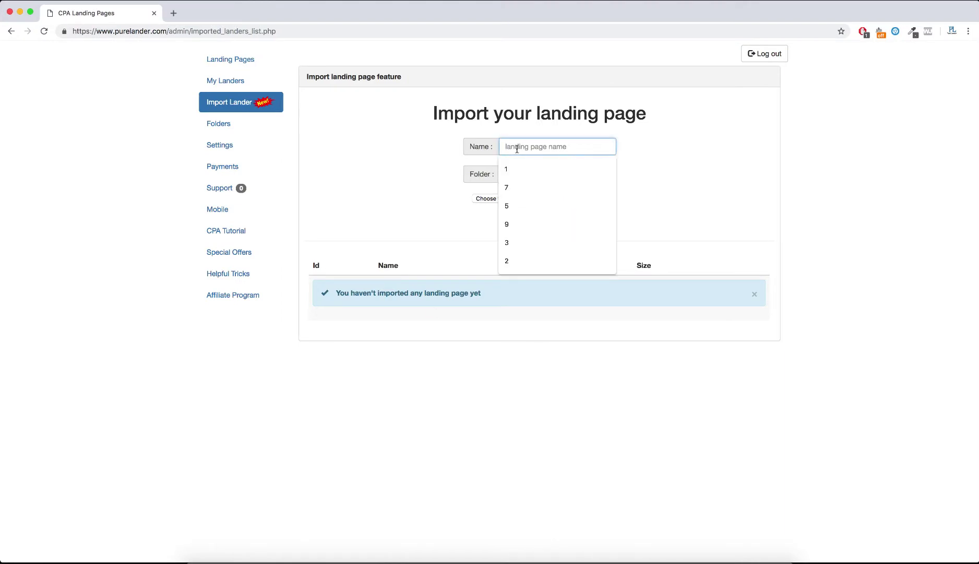
text(survey lander 1)
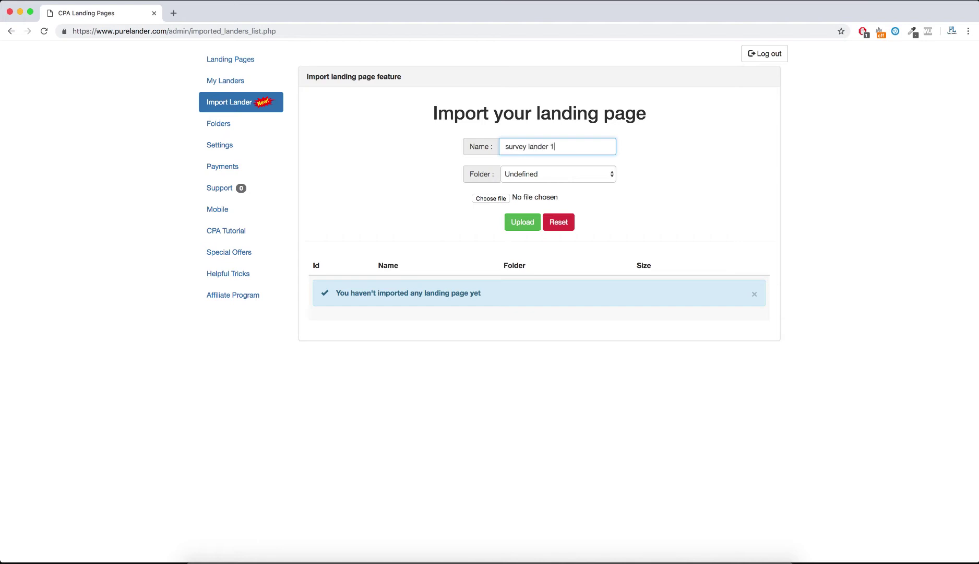
click(535, 175)
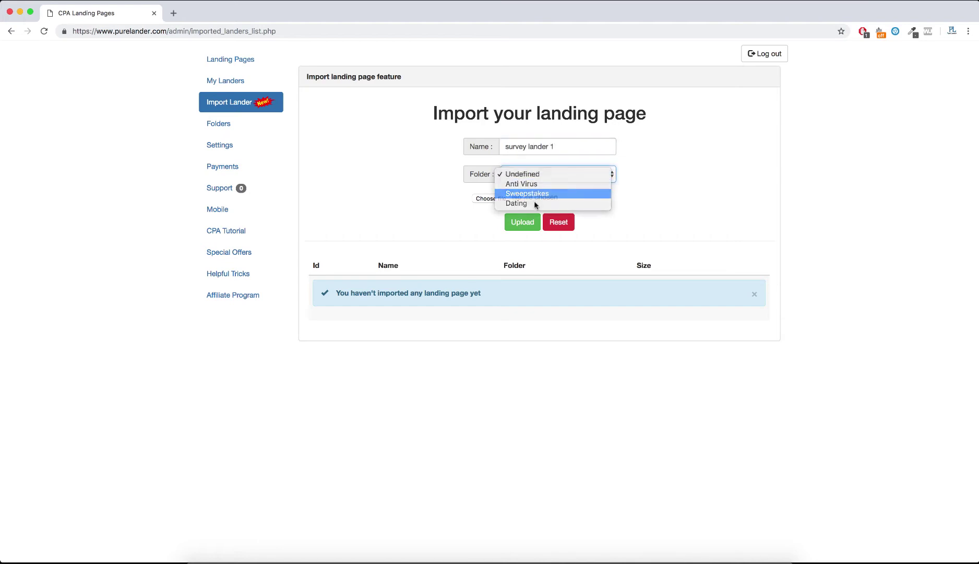
click(535, 194)
click(494, 198)
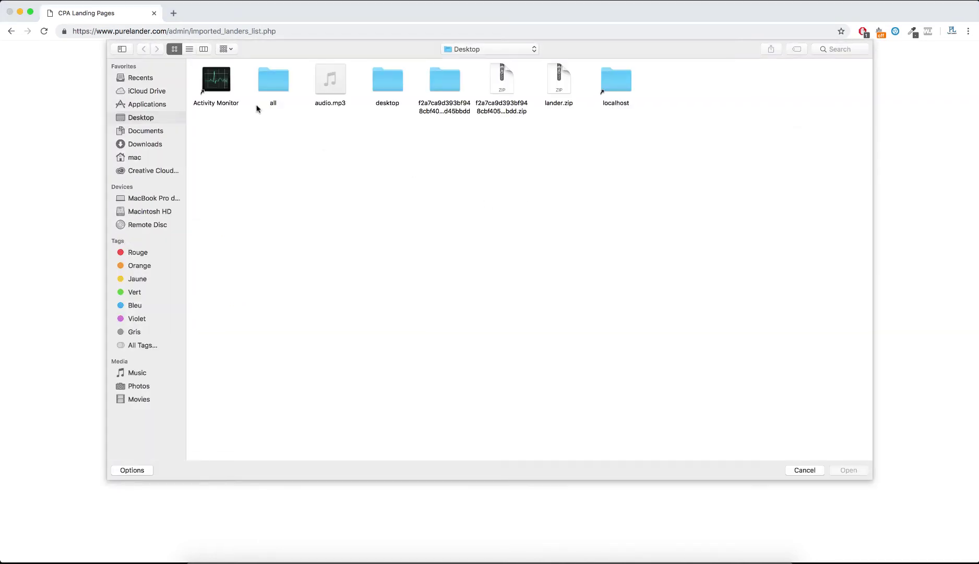
double_click(563, 92)
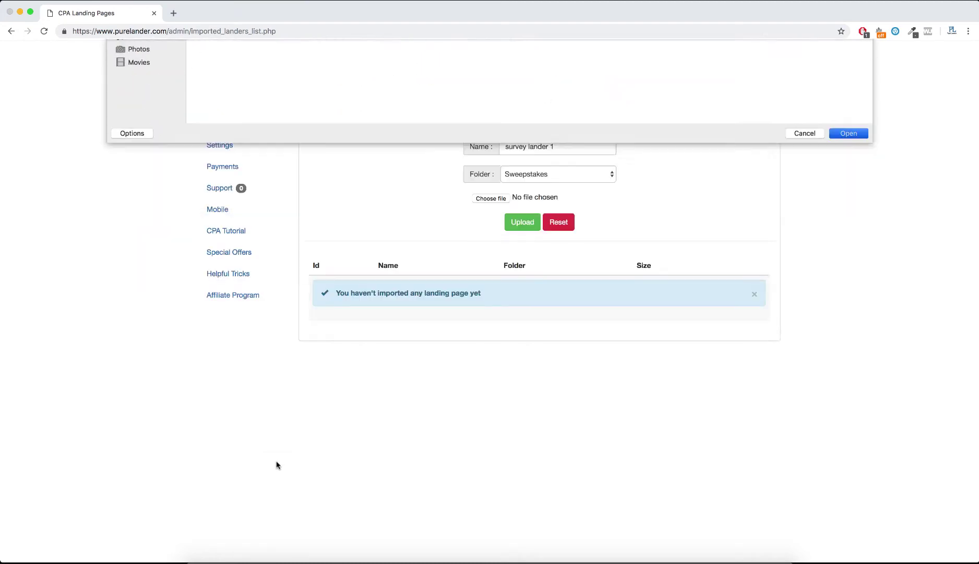
click(520, 225)
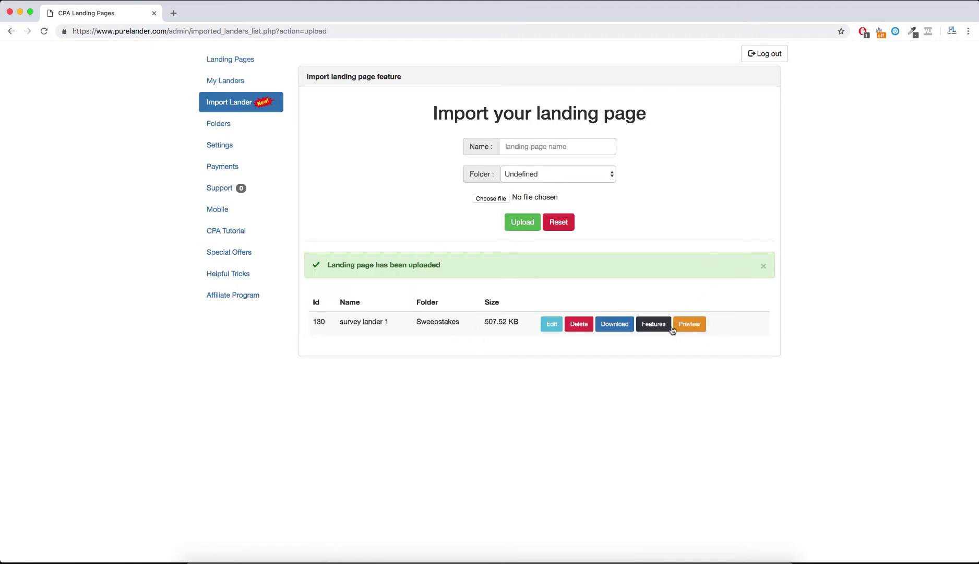
- Preview the uploaded survey lander, answer Yes to its first question, and close the preview
click(696, 326)
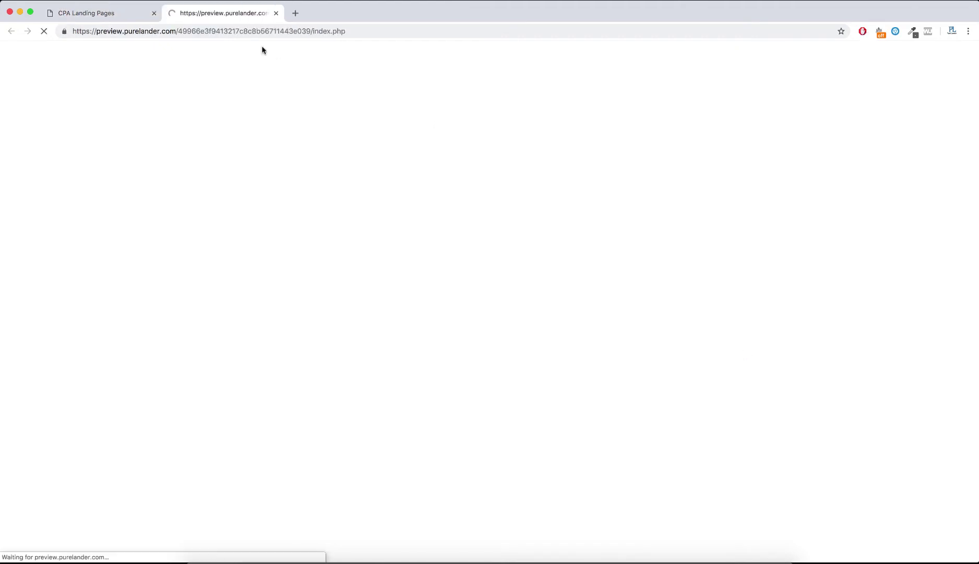
drag(400, 137, 483, 228)
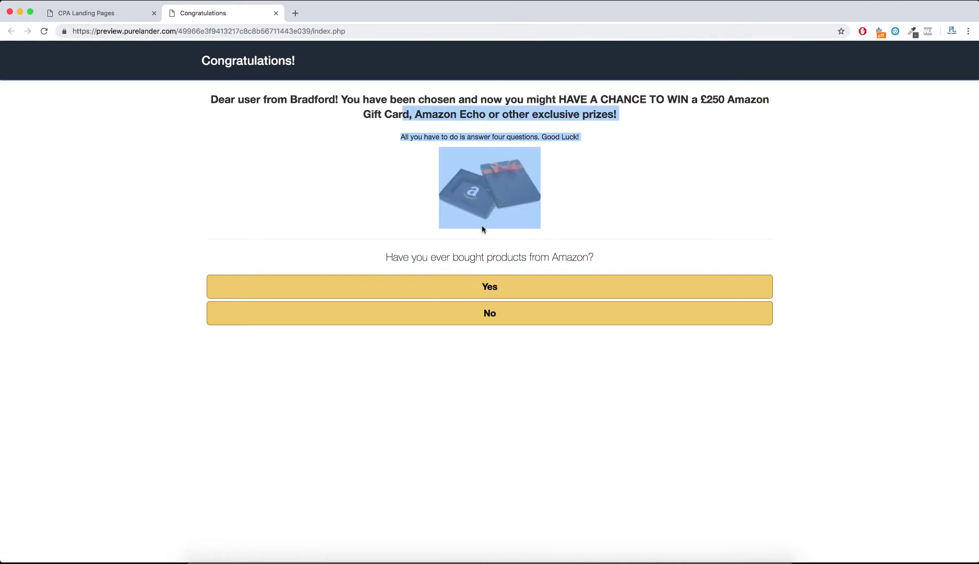
click(432, 294)
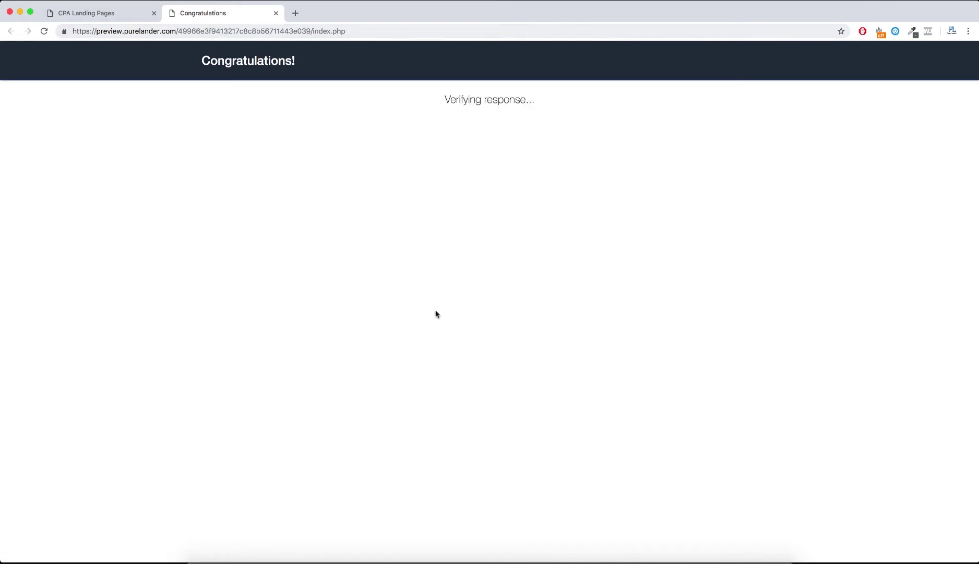
click(276, 13)
- Open survey lander 1 for editing and replace "response" with "fsfsf", "chosen" with "fsfs" and "Amazon Ec" with "fs"
click(551, 325)
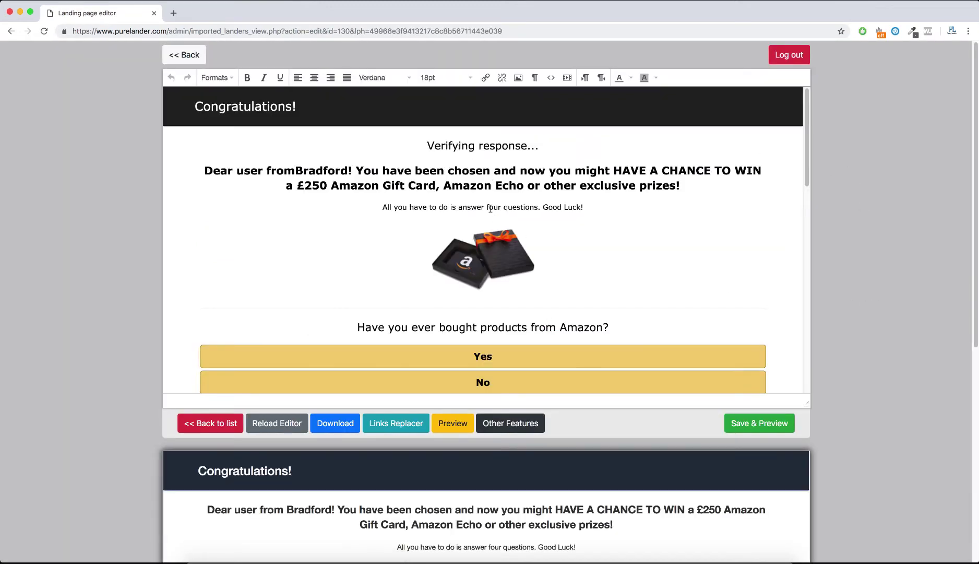
double_click(478, 145)
text(fsfsf)
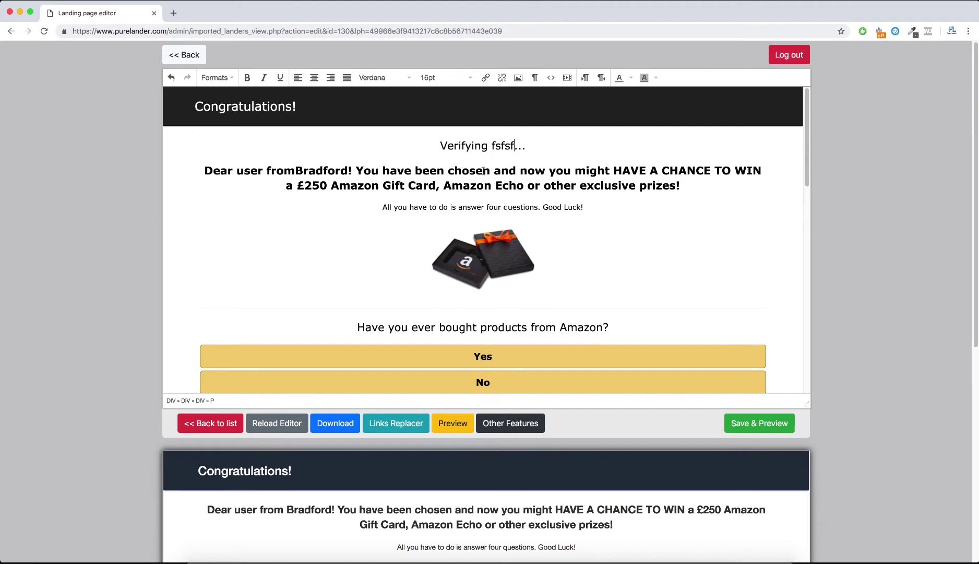
double_click(483, 171)
text(fsfs)
drag(504, 184, 432, 184)
text(fs)
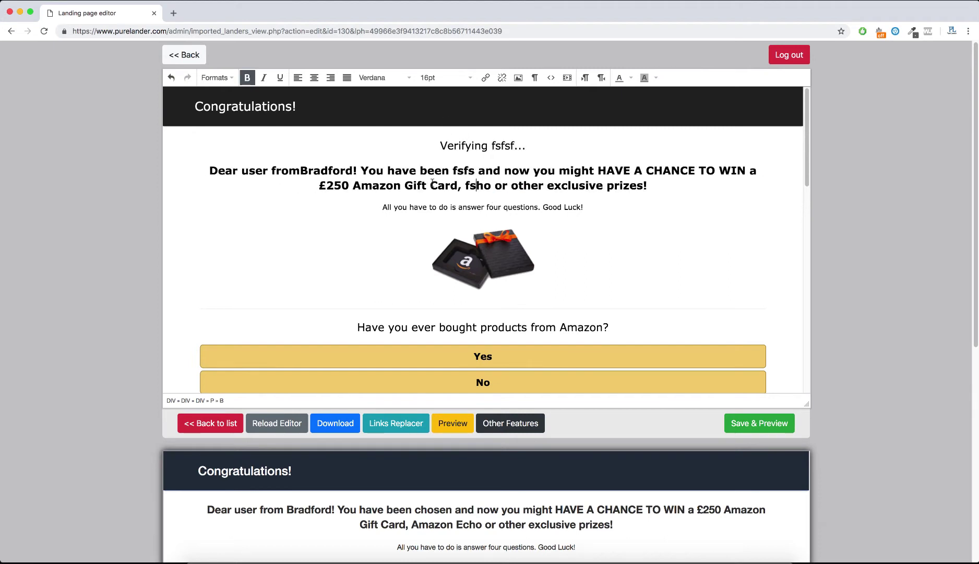
- Change the answers of the question about buying Amazon products to "Yfses" and "fsfNo"
scroll(503, 199, down, 1)
scroll(502, 199, down, 4)
click(475, 200)
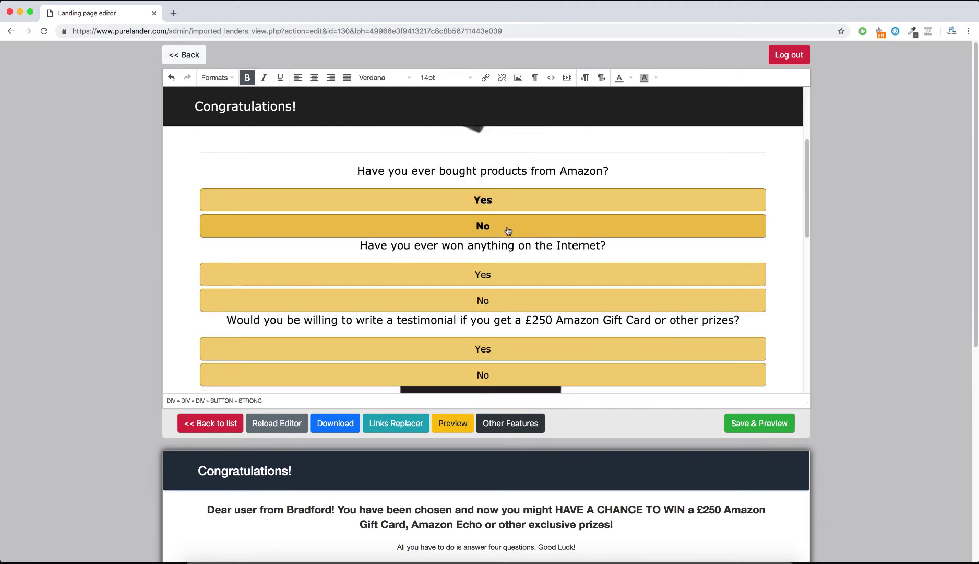
text(fs)
click(479, 225)
text(fsf)
- Change the Internet winnings answers to "Yefsfs" and "Nfsfo", and the testimonial question's Yes answer to "Yefss"
click(487, 276)
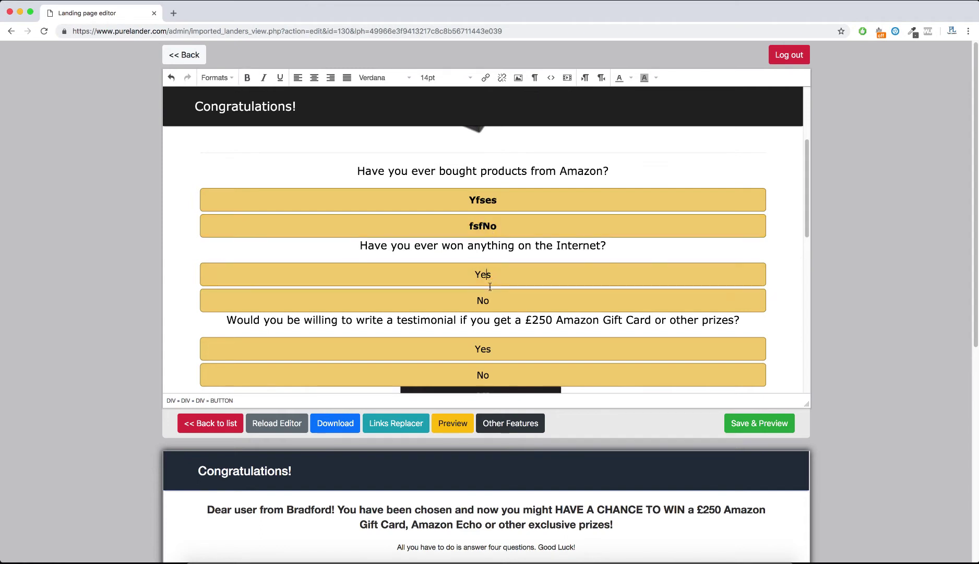
text(fsf)
click(483, 300)
text(fs)
click(485, 349)
text(fs)
- Replace the whole text of the testimonial question with "fsfsfsf"
click(491, 320)
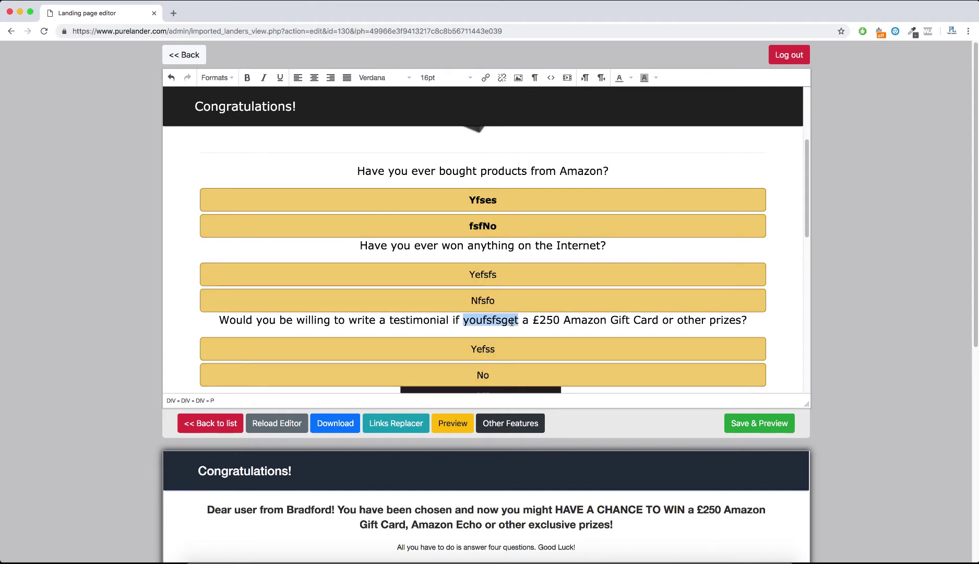
triple_click(491, 320)
text(fsfsfsf)
- Examine the source address in the Amazon gift banner's image properties and close them without changes
scroll(549, 270, down, 5)
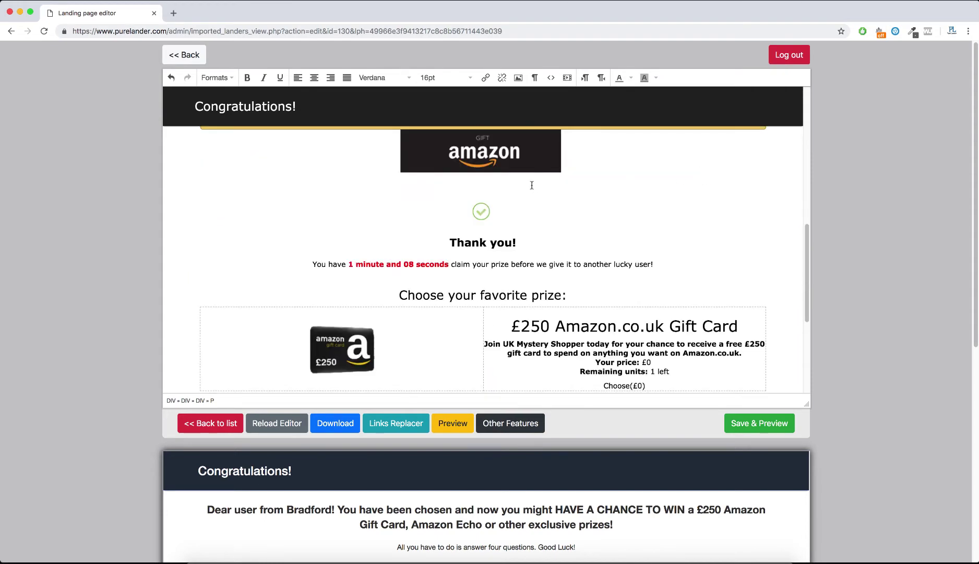
scroll(530, 185, up, 1)
click(481, 180)
click(518, 77)
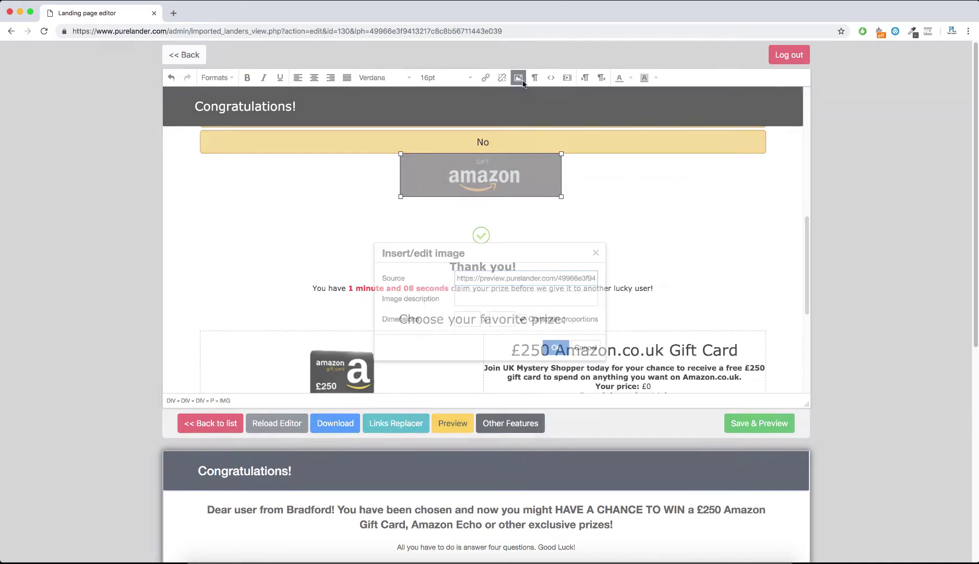
drag(512, 282, 649, 286)
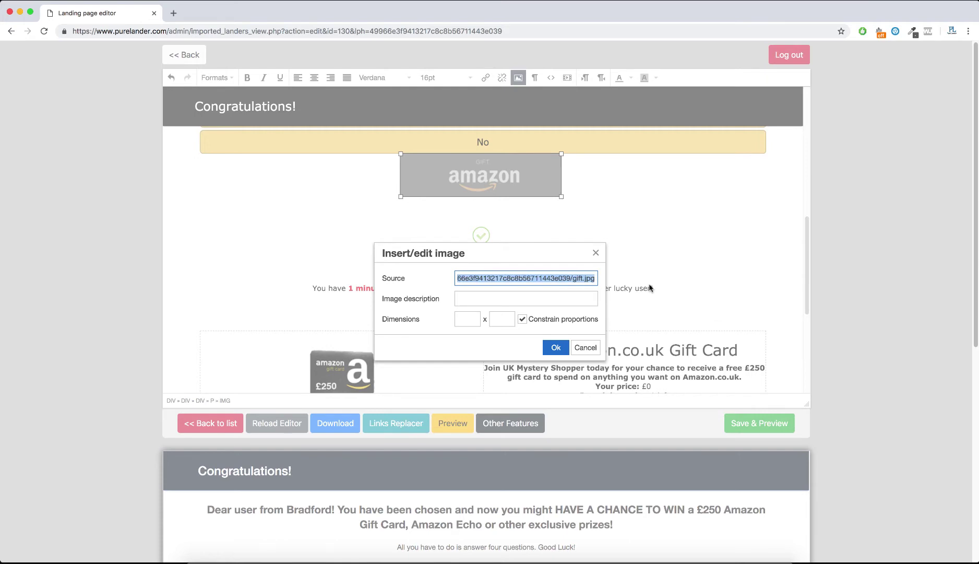
drag(456, 282, 604, 285)
click(582, 349)
- Examine the prize list and select the £250 Amazon gift card image to check its link options
scroll(576, 264, down, 3)
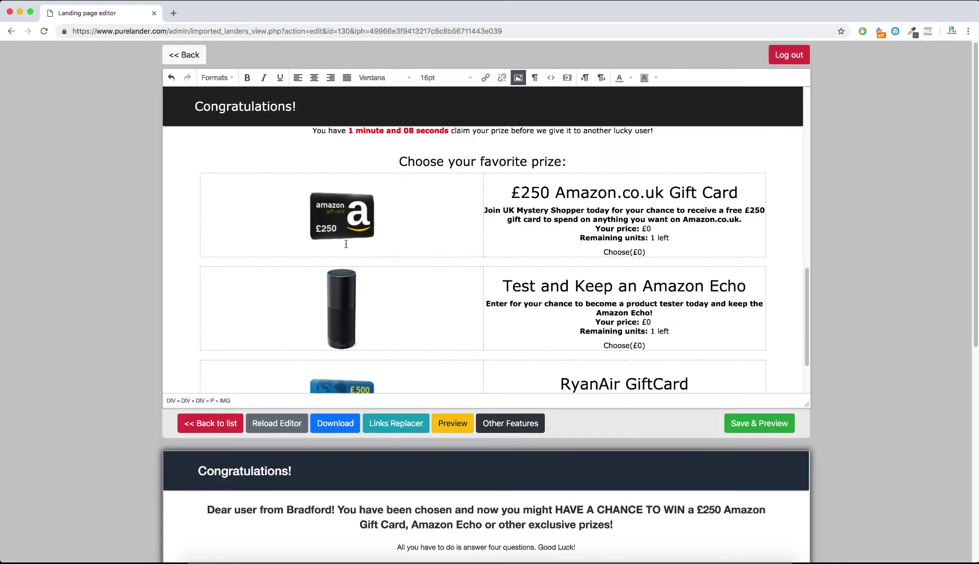
click(343, 220)
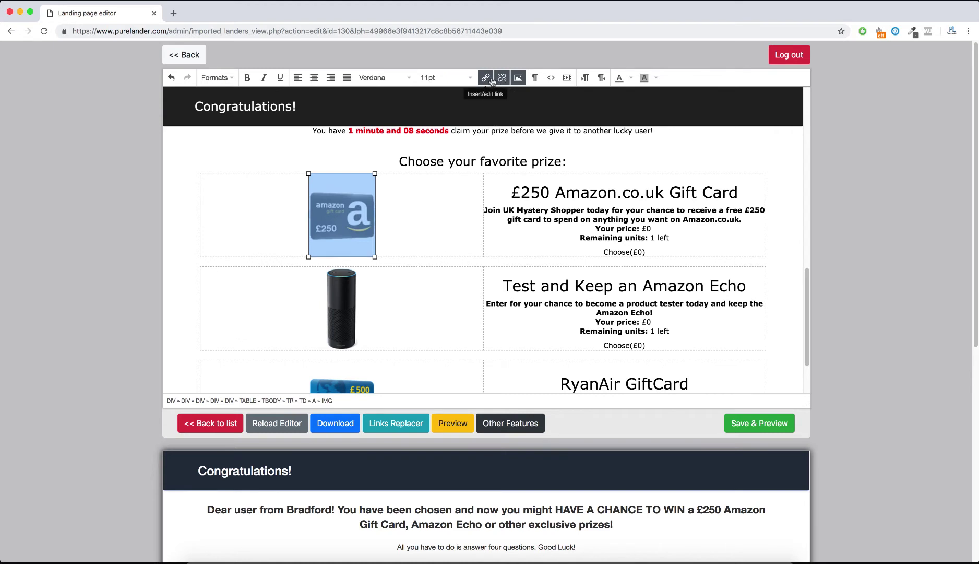
scroll(614, 293, down, 3)
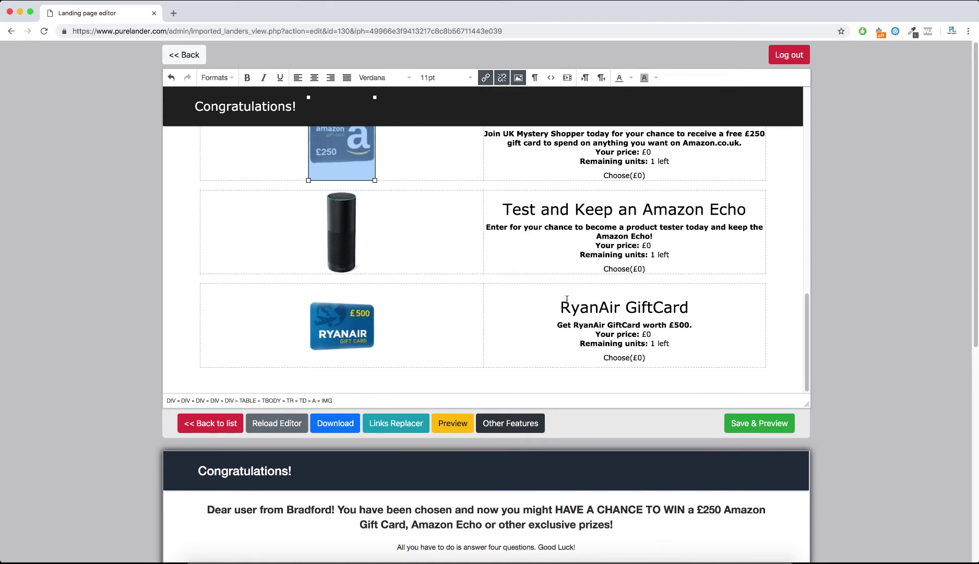
click(400, 430)
click(506, 431)
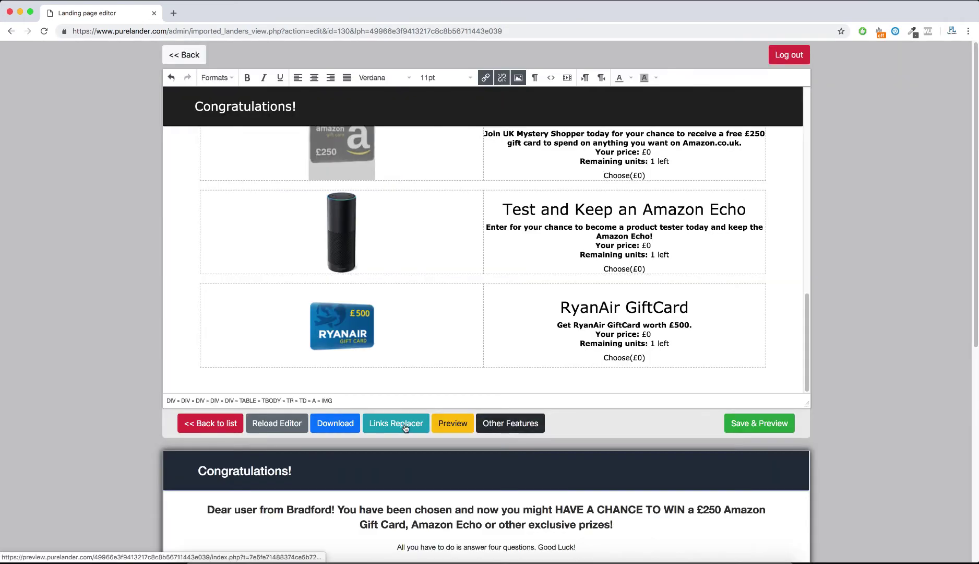
click(397, 422)
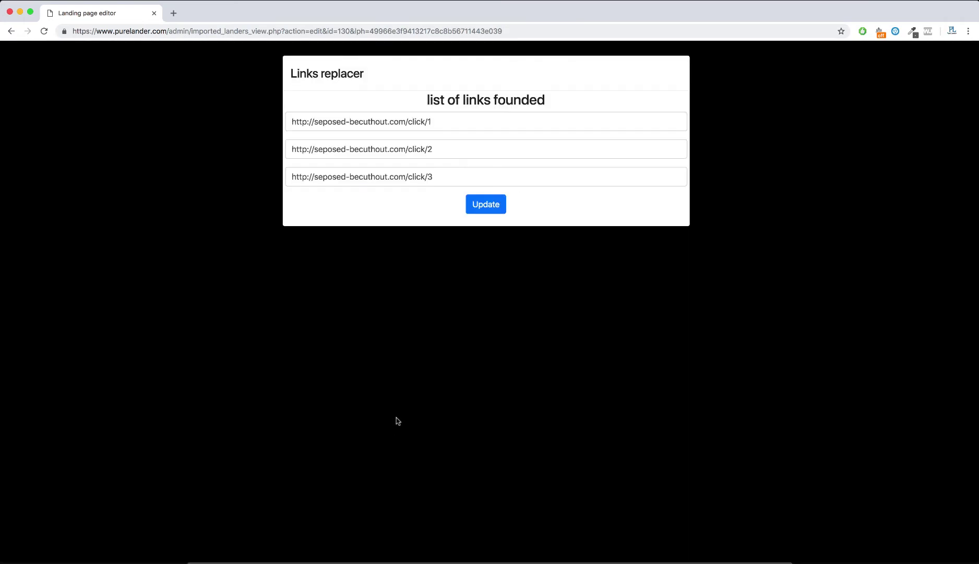
triple_click(458, 122)
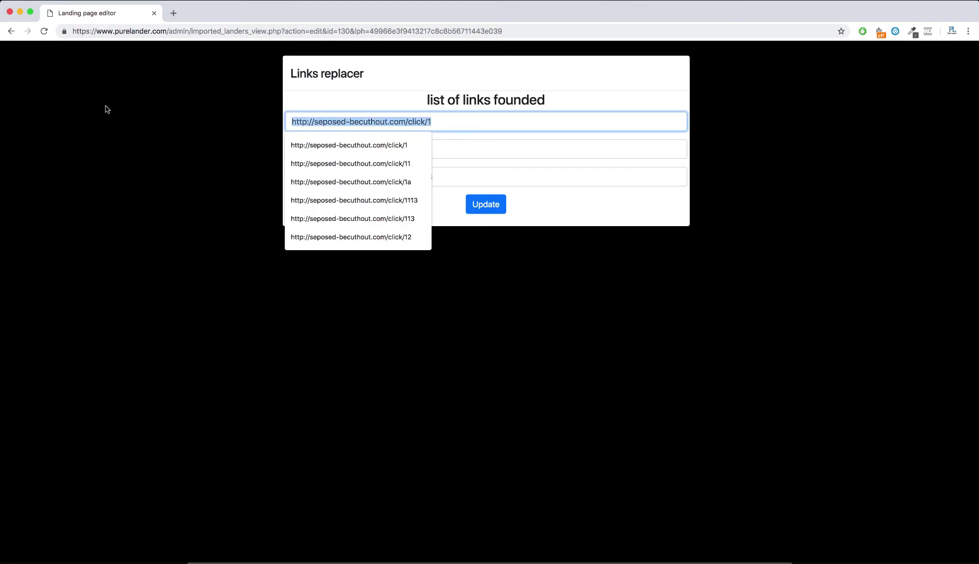
click(444, 121)
shift+click(315, 121)
click(464, 120)
drag(450, 121, 316, 120)
text(google.com)
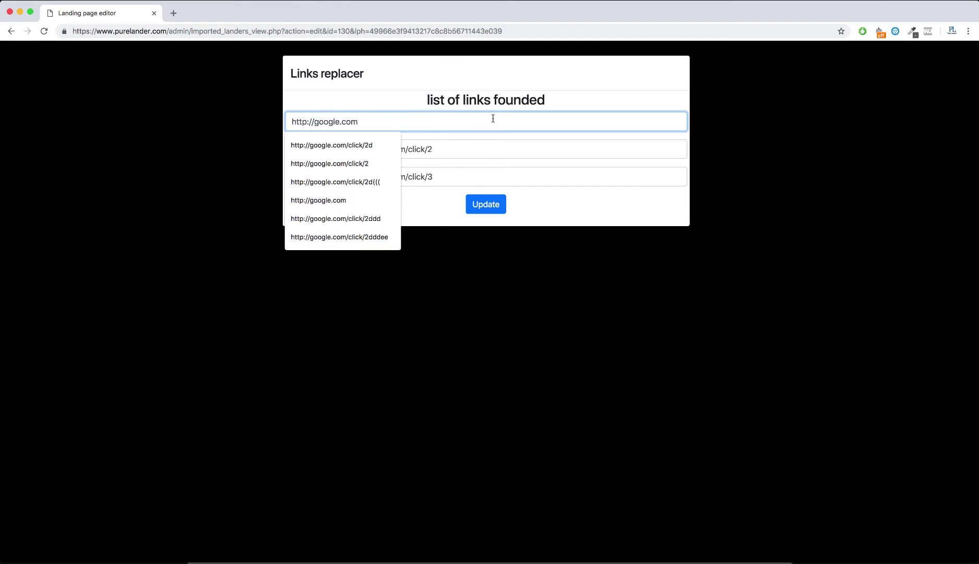
triple_click(492, 119)
key(super+c)
click(498, 146)
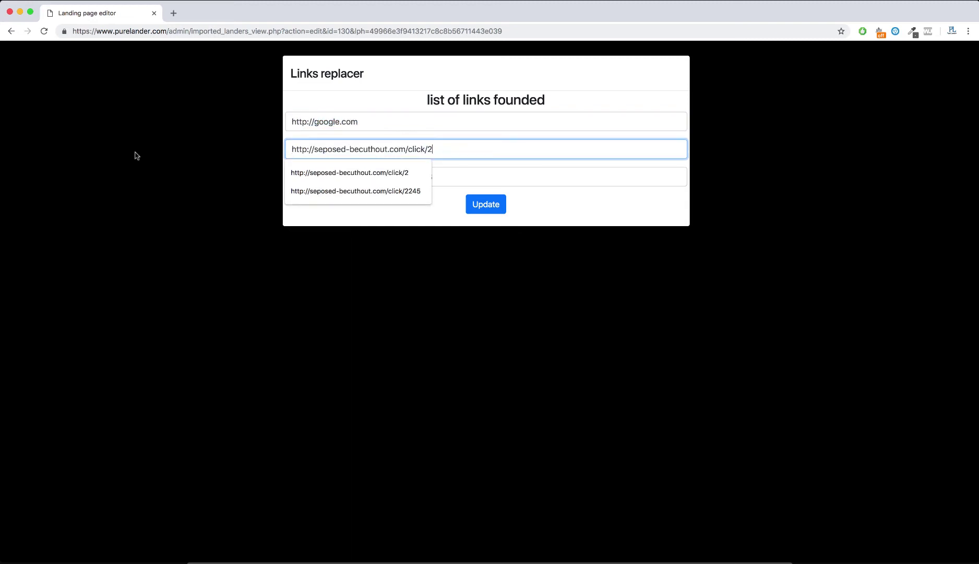
drag(435, 151, 285, 149)
key(super+v)
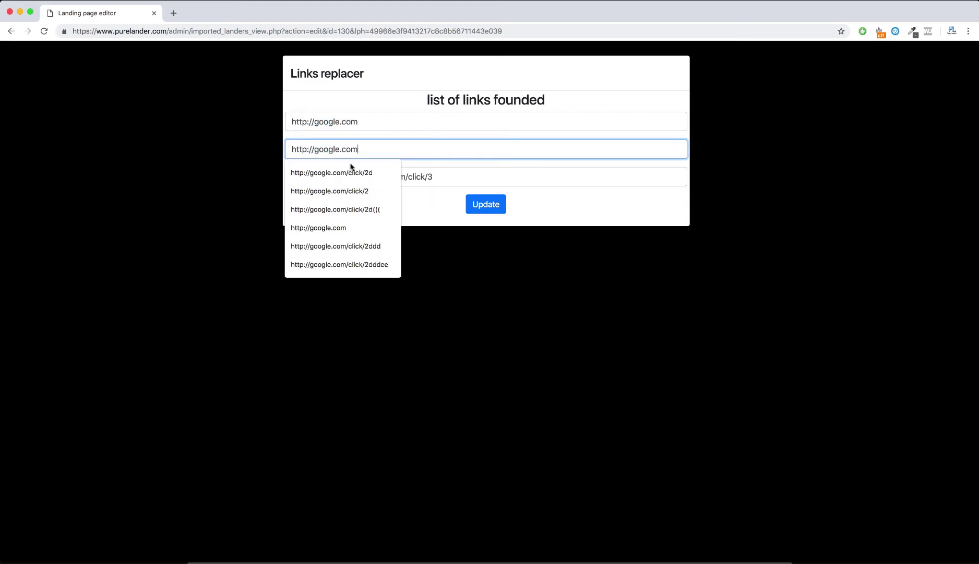
click(491, 177)
key(super+a)
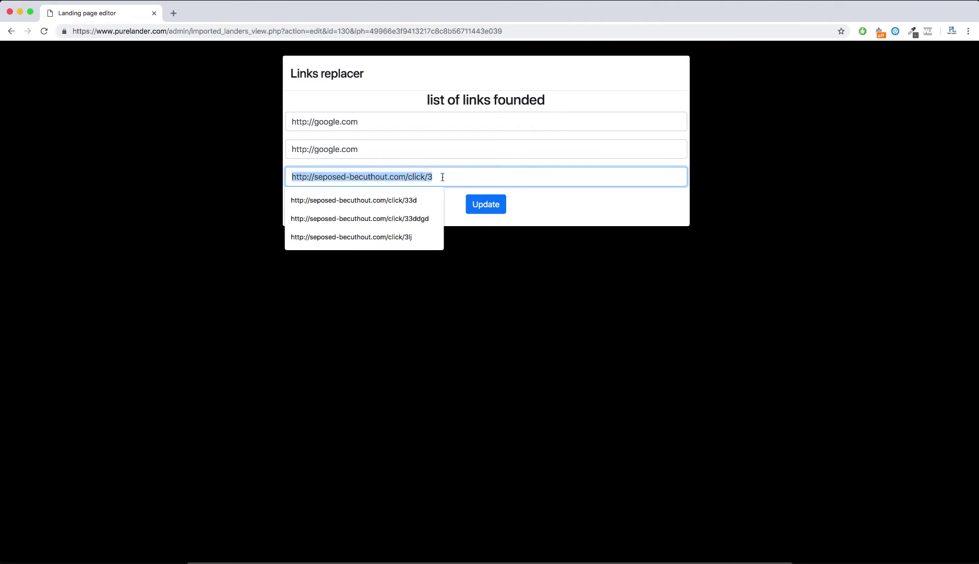
key(super+v)
click(503, 142)
click(391, 86)
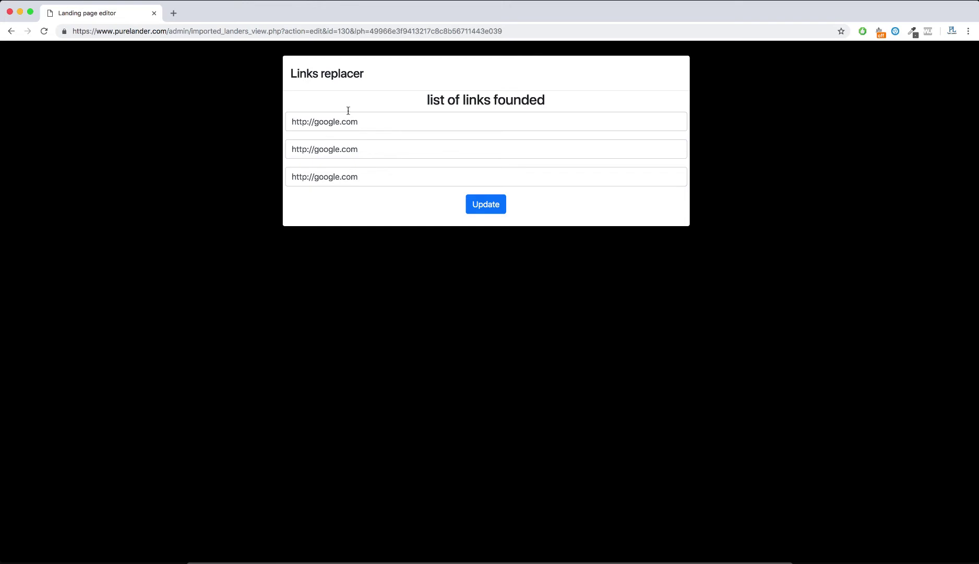
click(380, 123)
key(super+a)
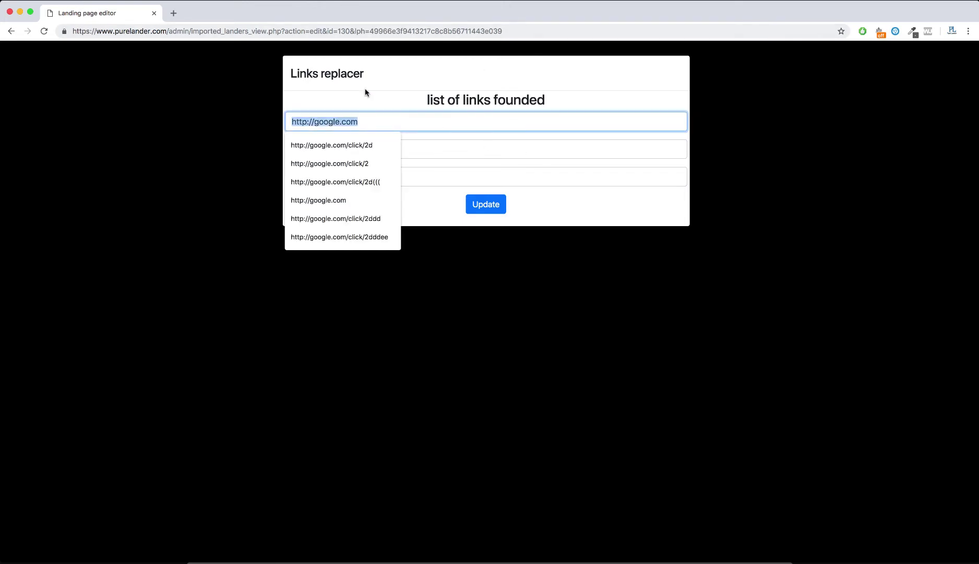
key(super+v)
click(341, 98)
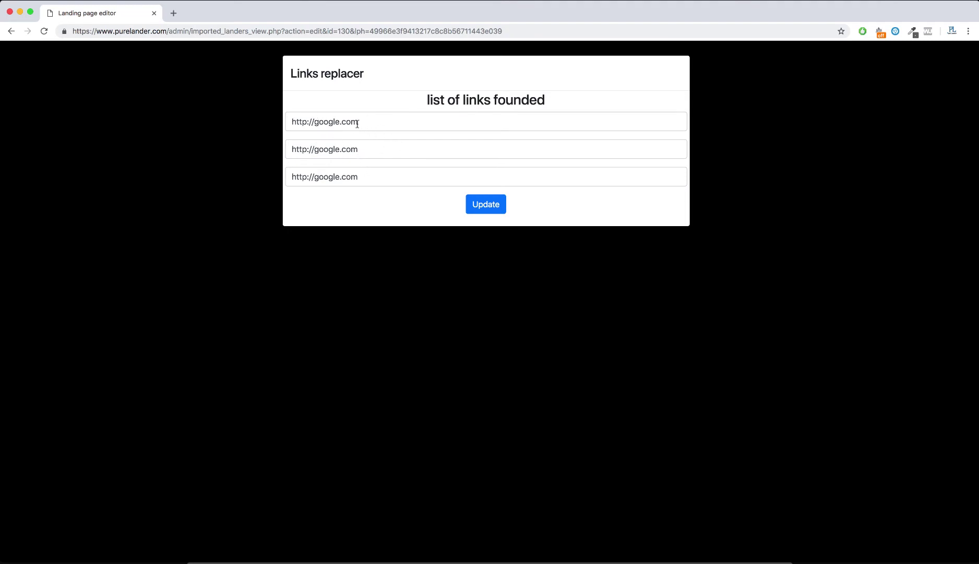
drag(357, 123, 309, 122)
click(485, 142)
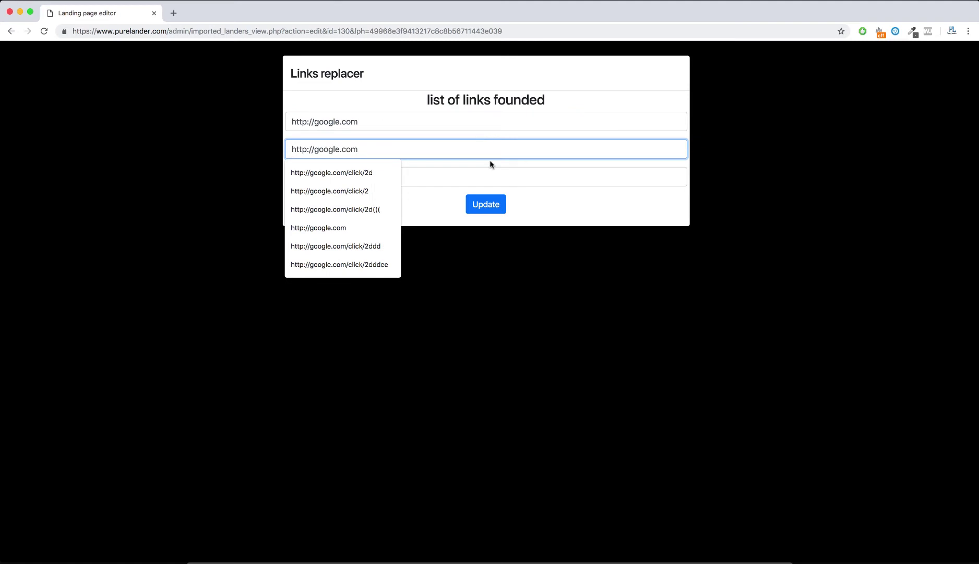
- Update the replaced links, then save the landing page and check its preview
click(486, 204)
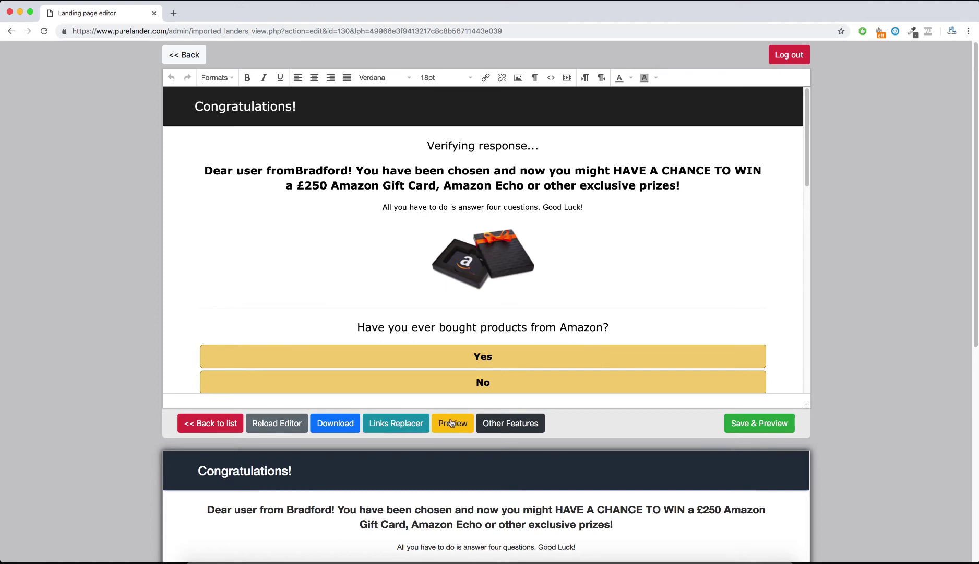
click(755, 424)
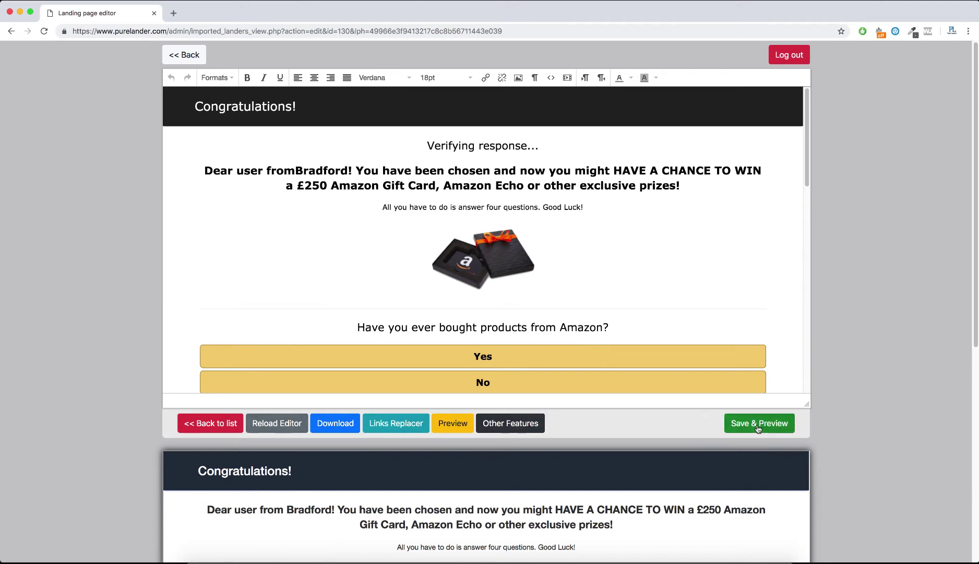
scroll(854, 345, down, 7)
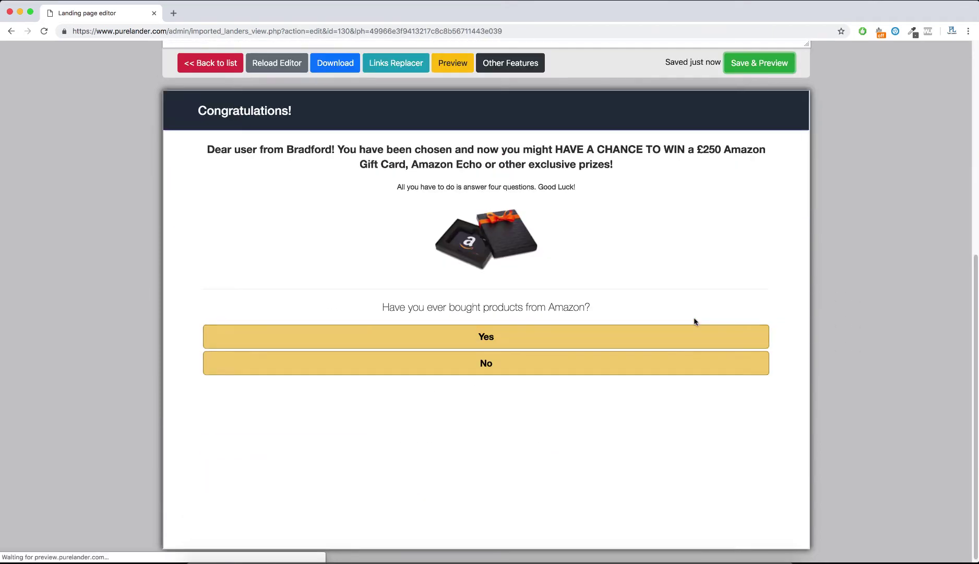
scroll(718, 166, up, 3)
scroll(744, 185, up, 2)
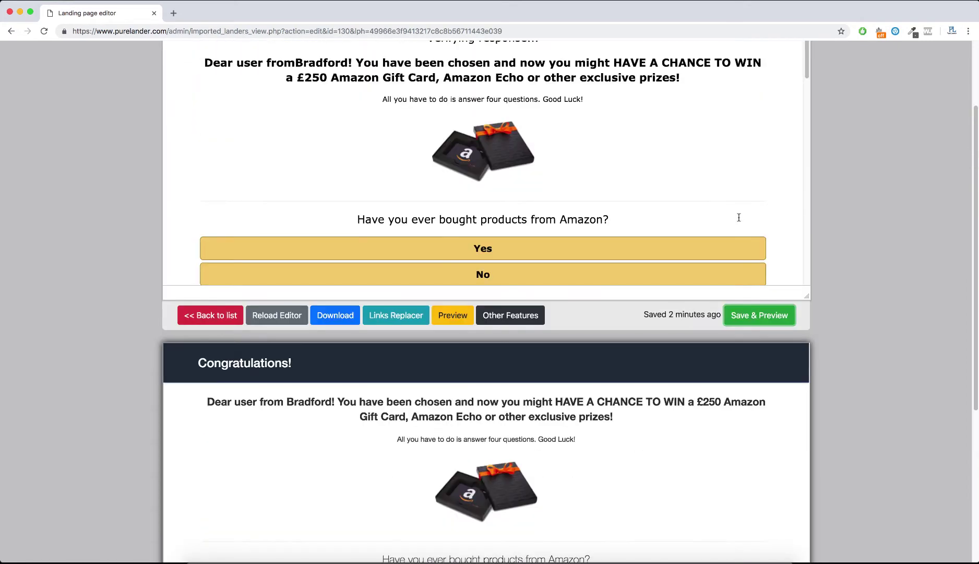
- Open the landing page's other features and bring up the form for a new countdown
click(520, 320)
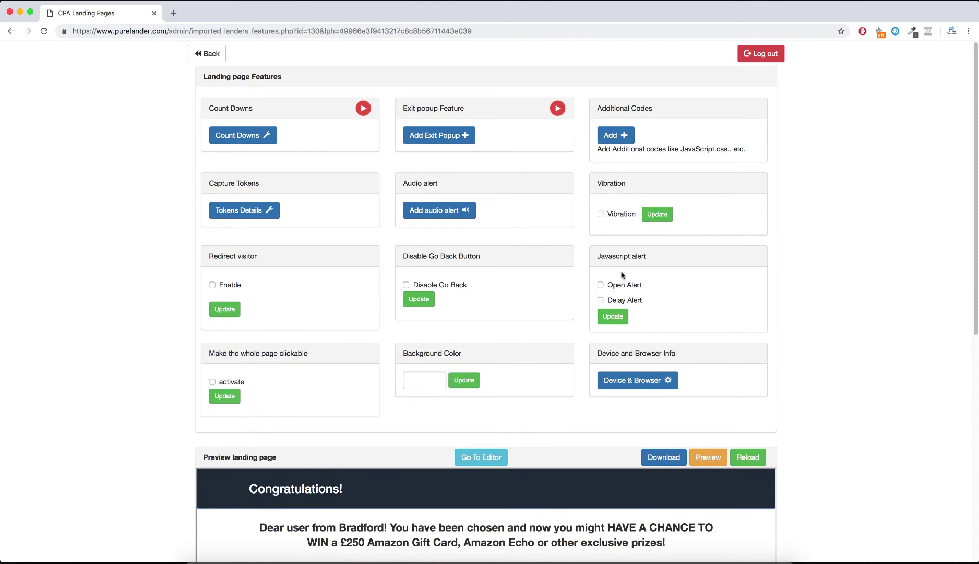
scroll(835, 201, down, 4)
scroll(835, 201, down, 4)
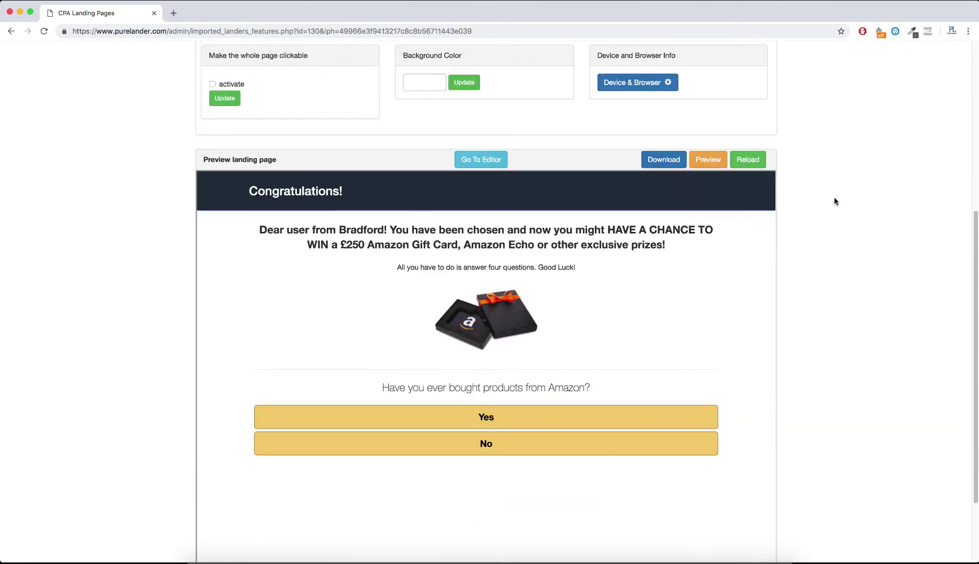
scroll(835, 201, up, 8)
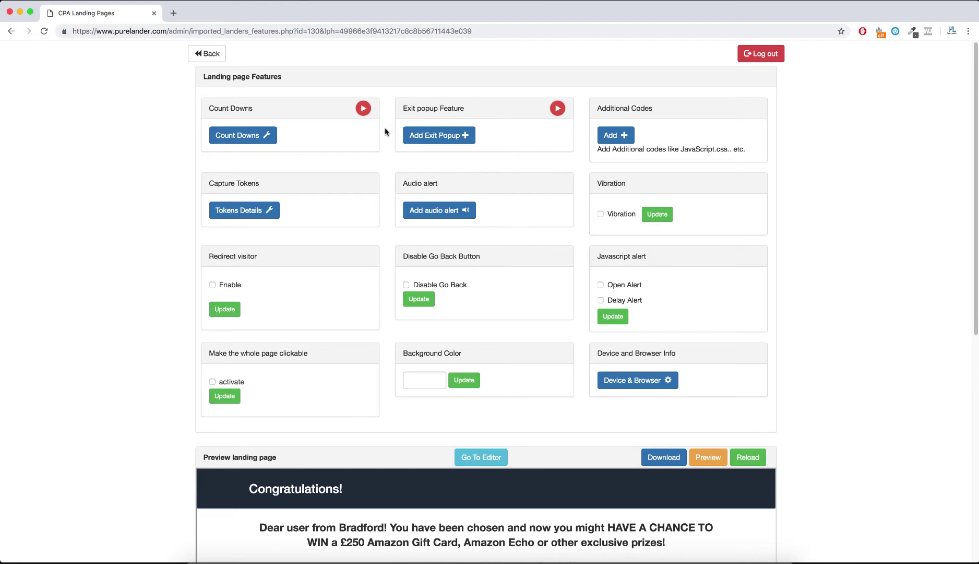
click(248, 136)
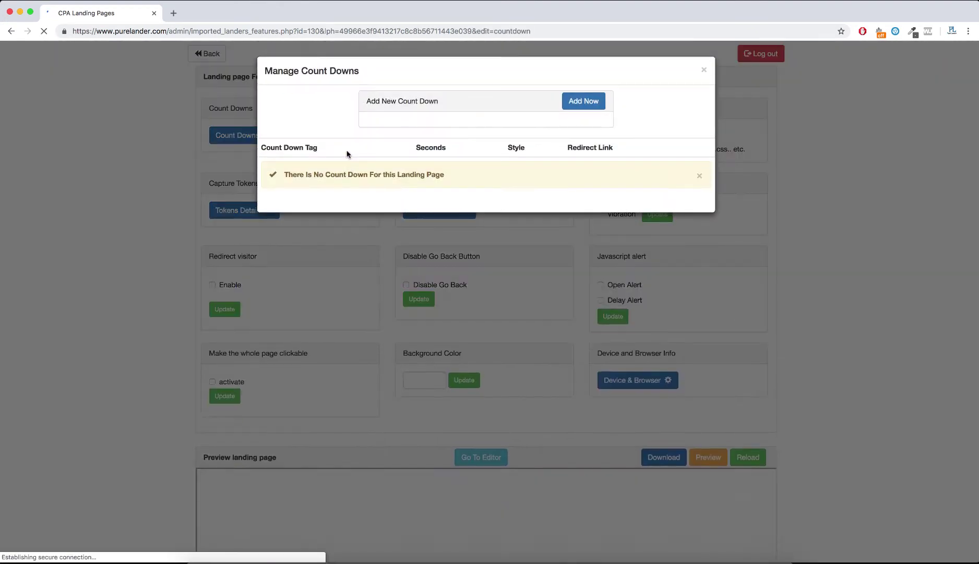
click(602, 106)
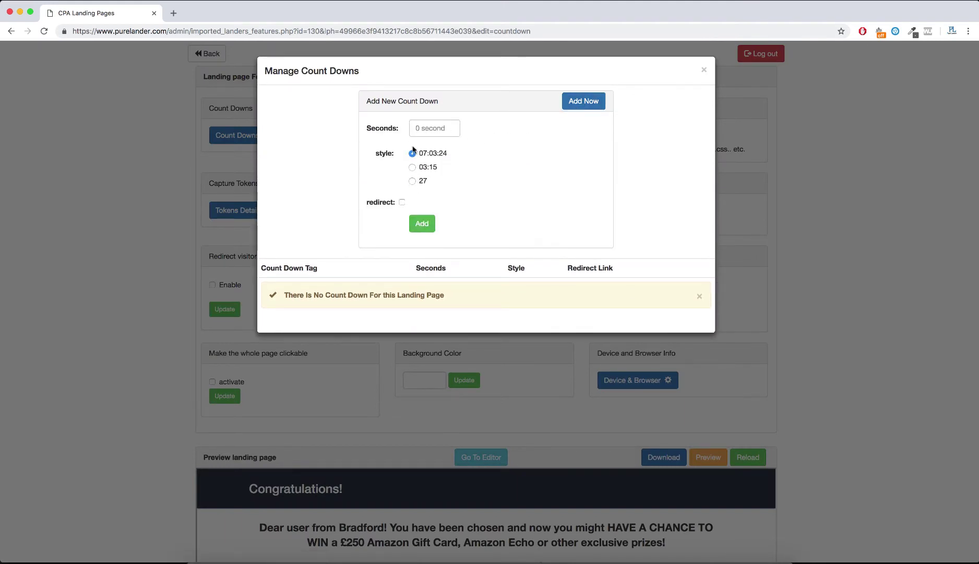
click(418, 128)
text(60)
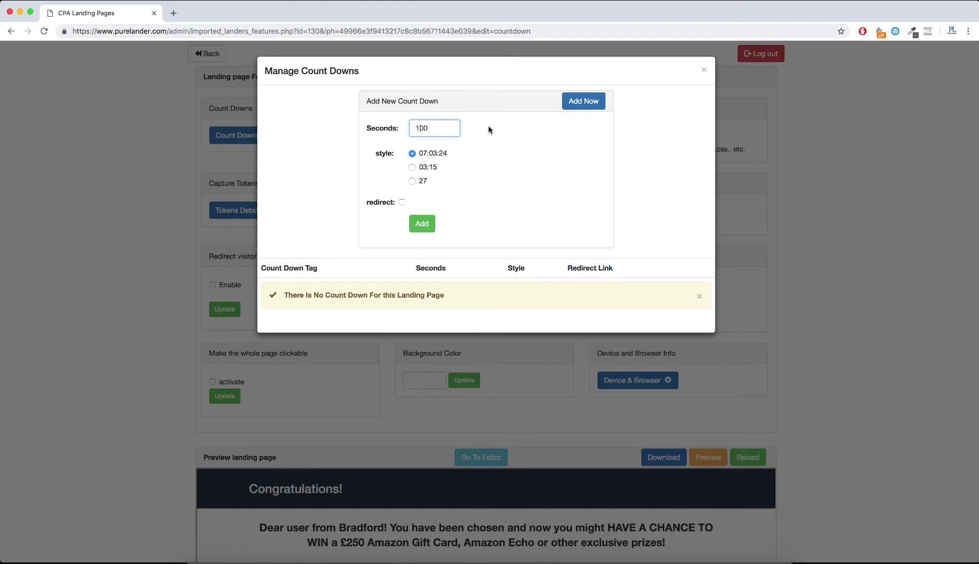
click(402, 202)
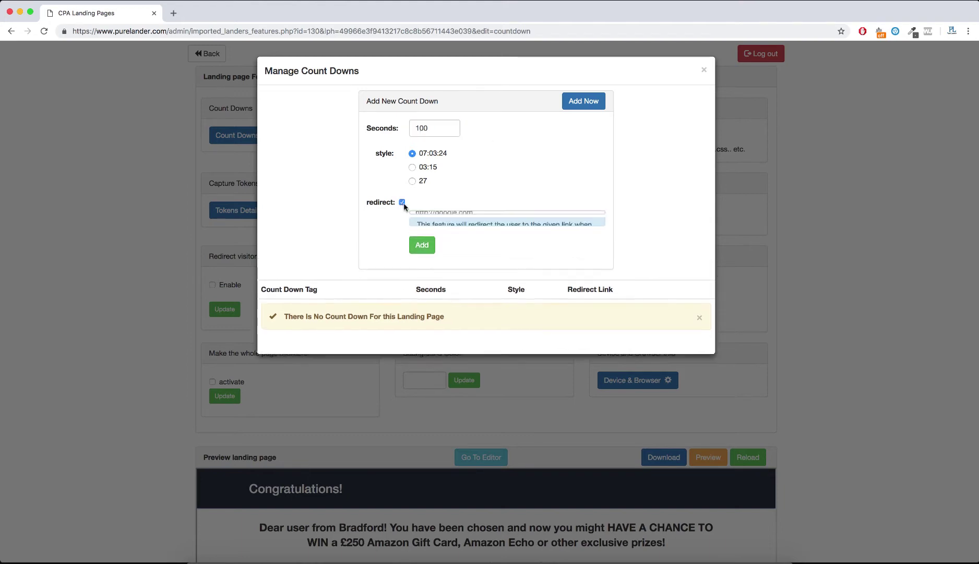
click(423, 216)
click(432, 236)
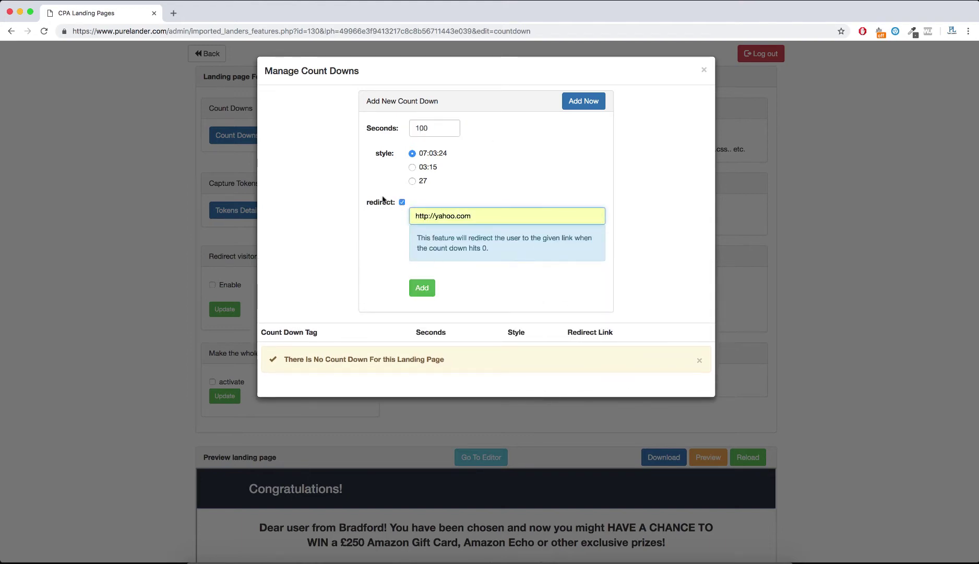
click(419, 288)
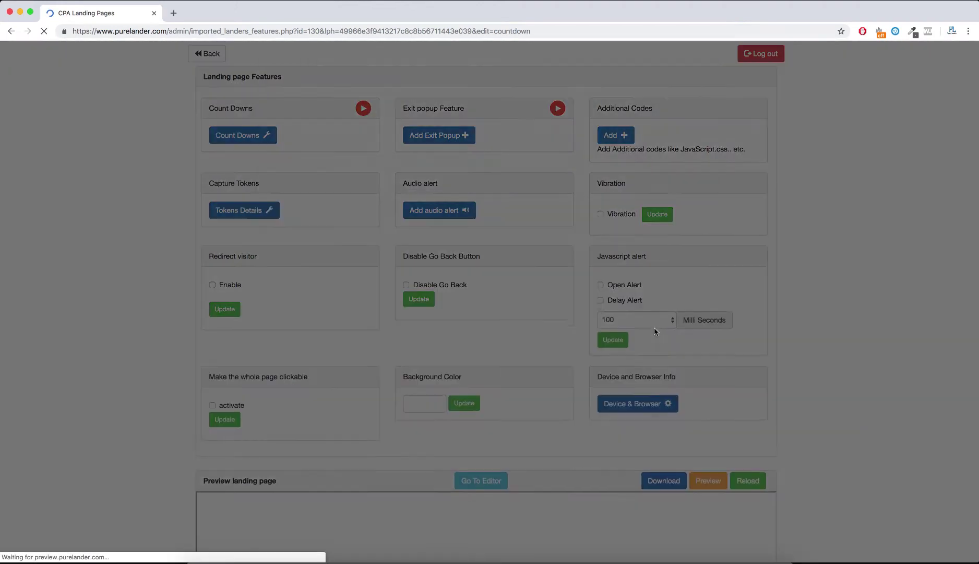
- Copy the new countdown's tag and close the countdown manager
triple_click(352, 208)
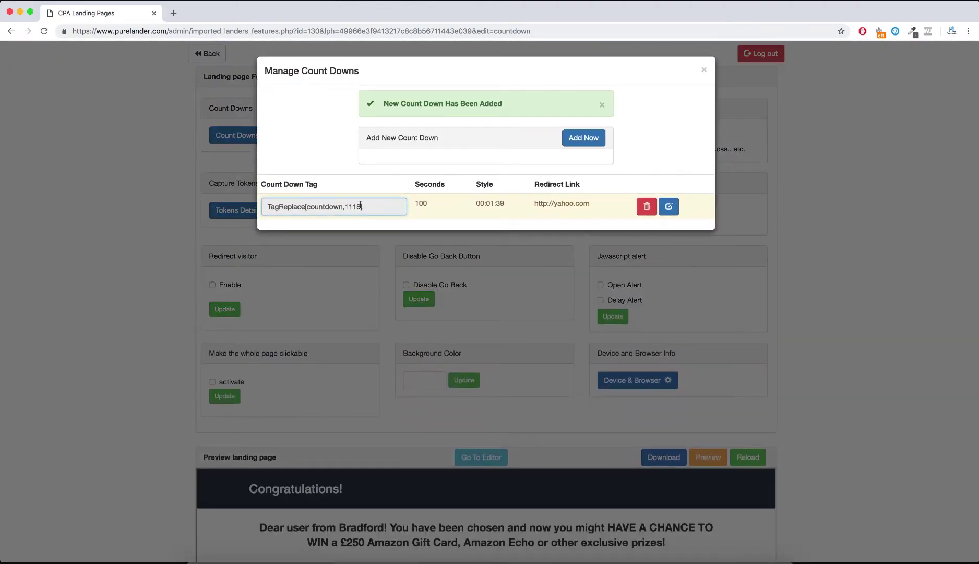
right_click(350, 208)
click(371, 230)
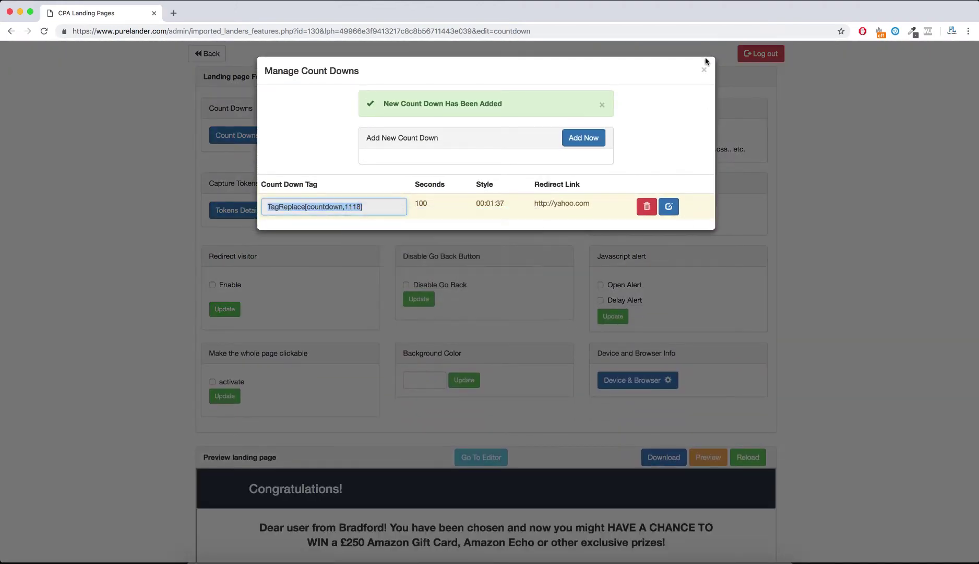
click(706, 71)
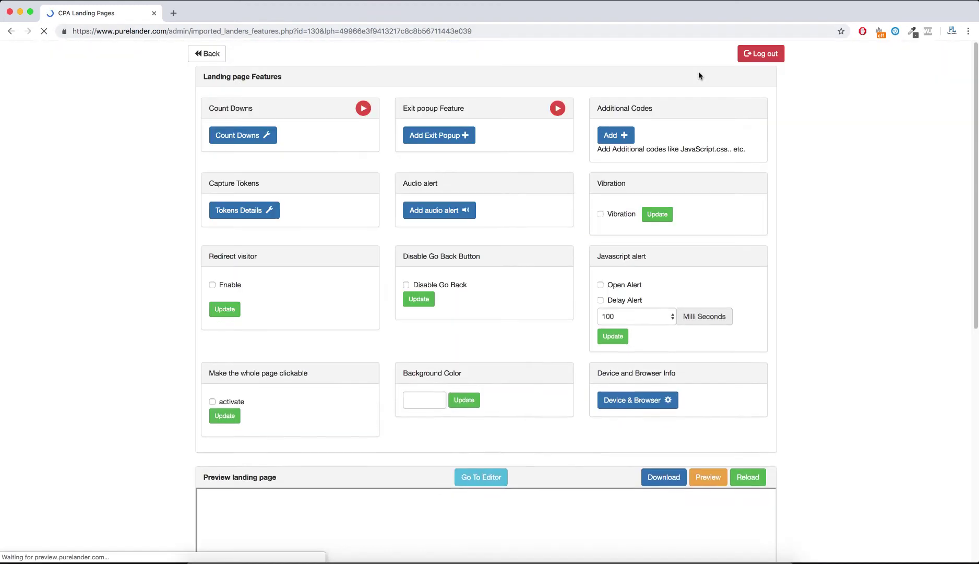
- With the landing page editor open, copy the countdown tag again and insert TagReplace[countdown,1118] before "chosen" in the headline
click(477, 459)
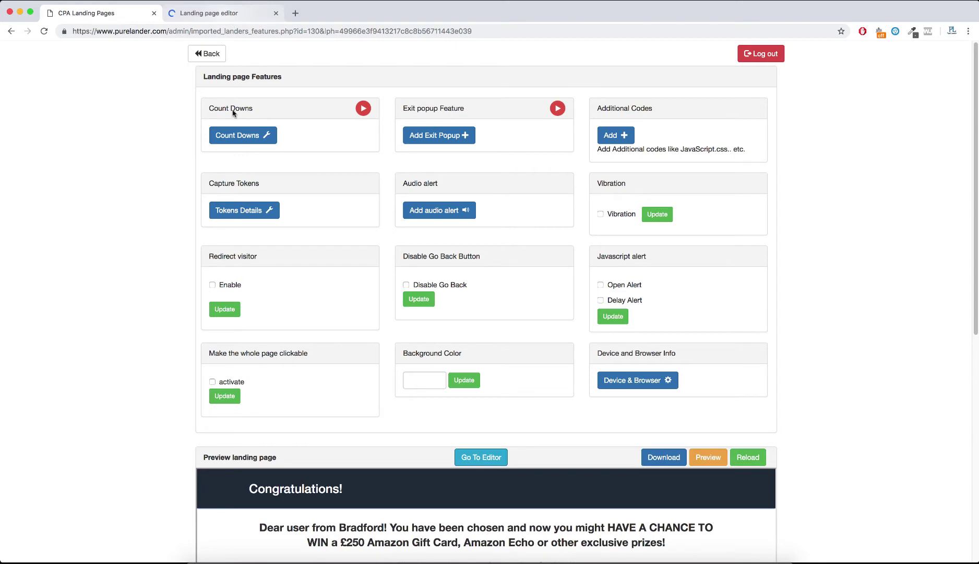
click(240, 138)
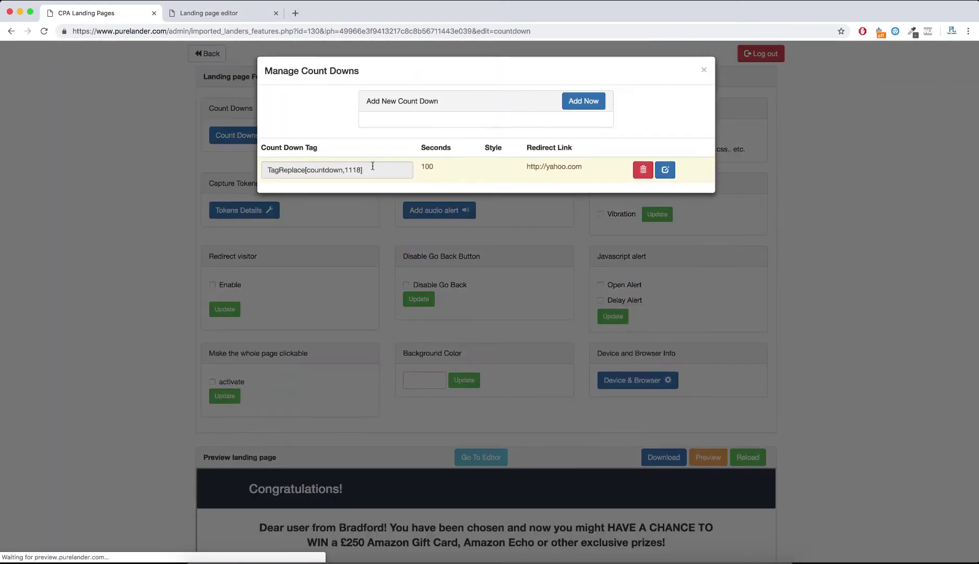
double_click(353, 170)
key(super+a)
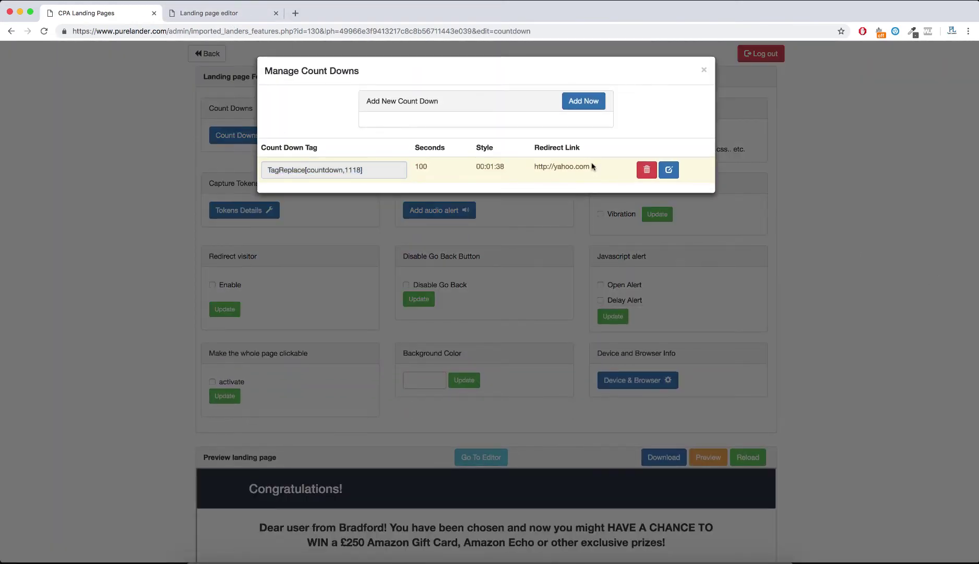
click(233, 16)
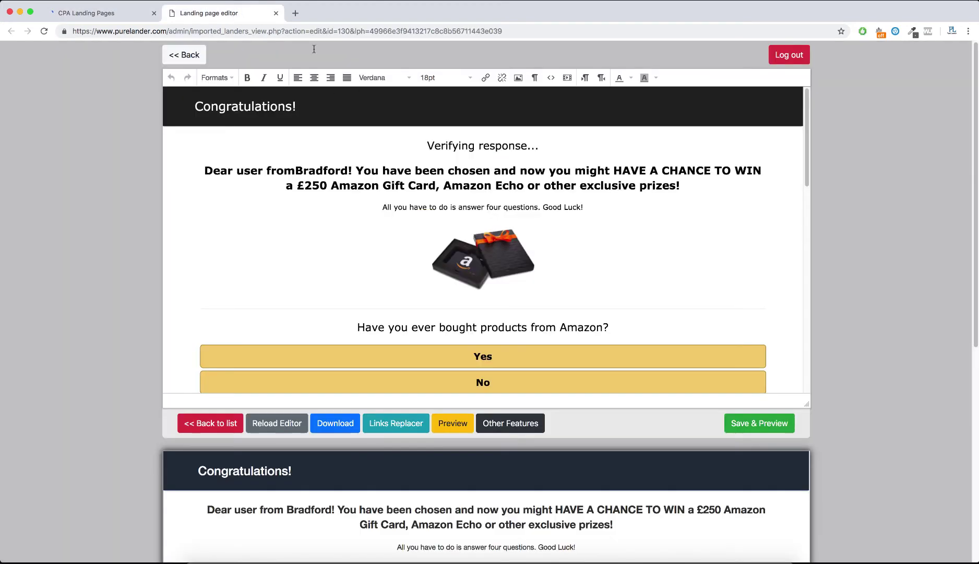
click(456, 172)
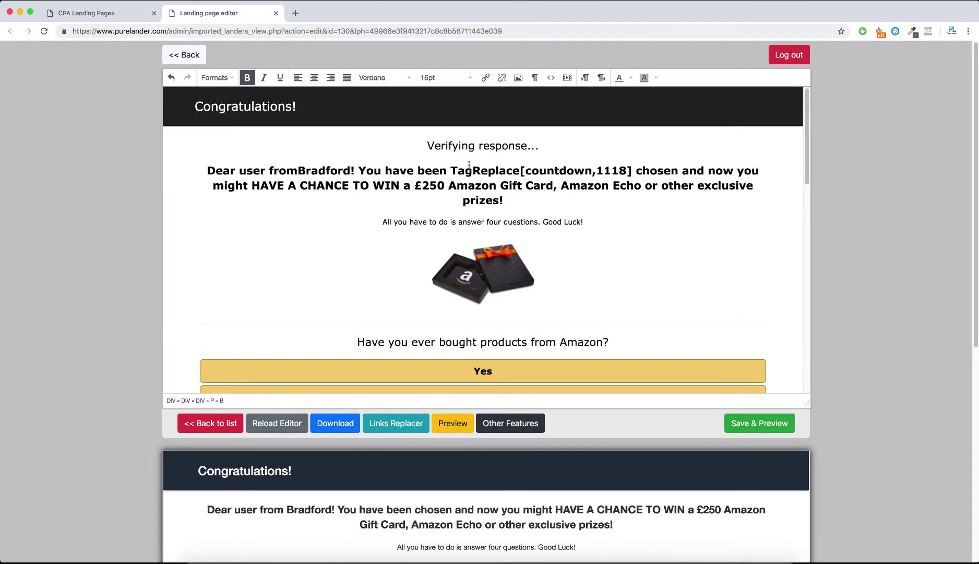
- Format the TagReplace[countdown,1118] tag in the headline as italic and underlined with a red background color
drag(451, 170, 632, 170)
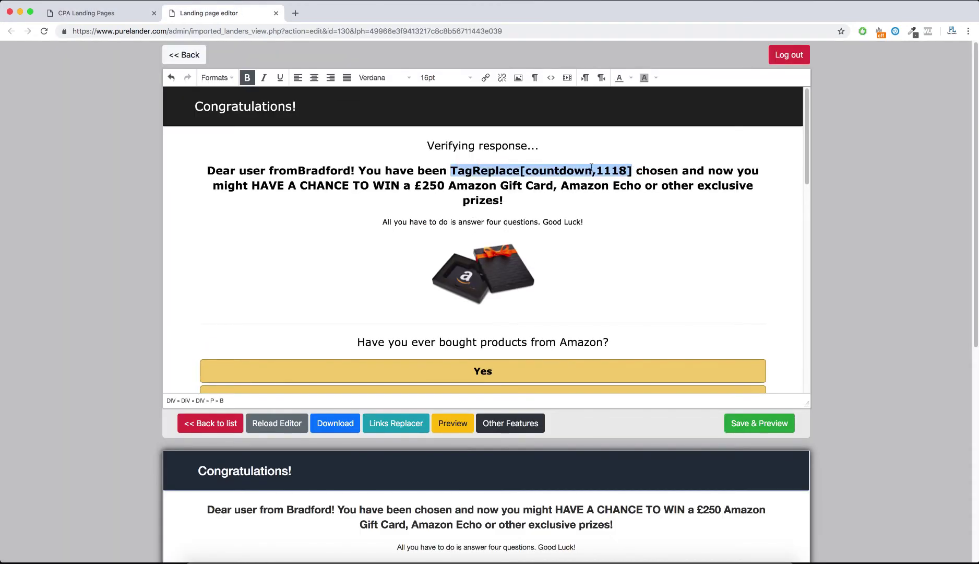
click(264, 77)
click(281, 78)
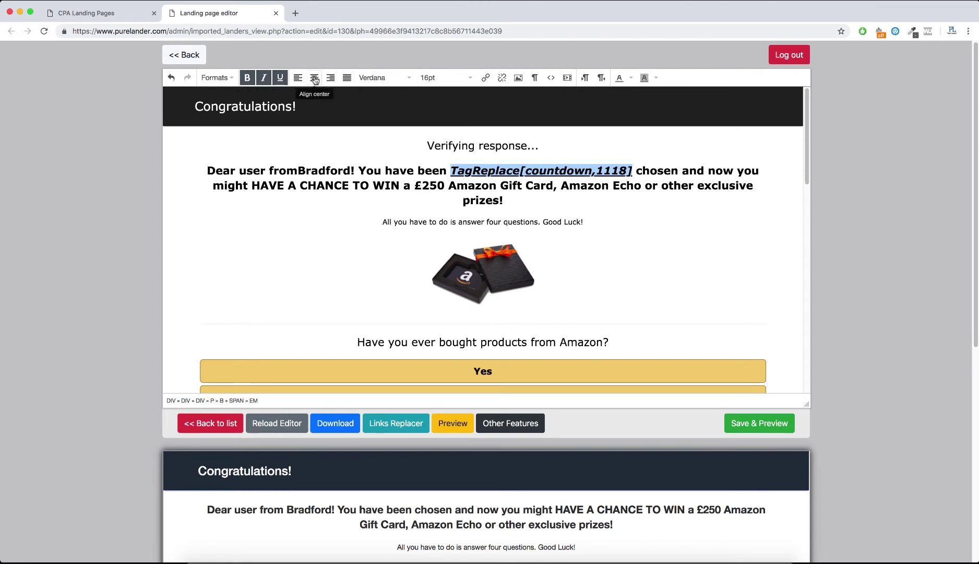
click(654, 78)
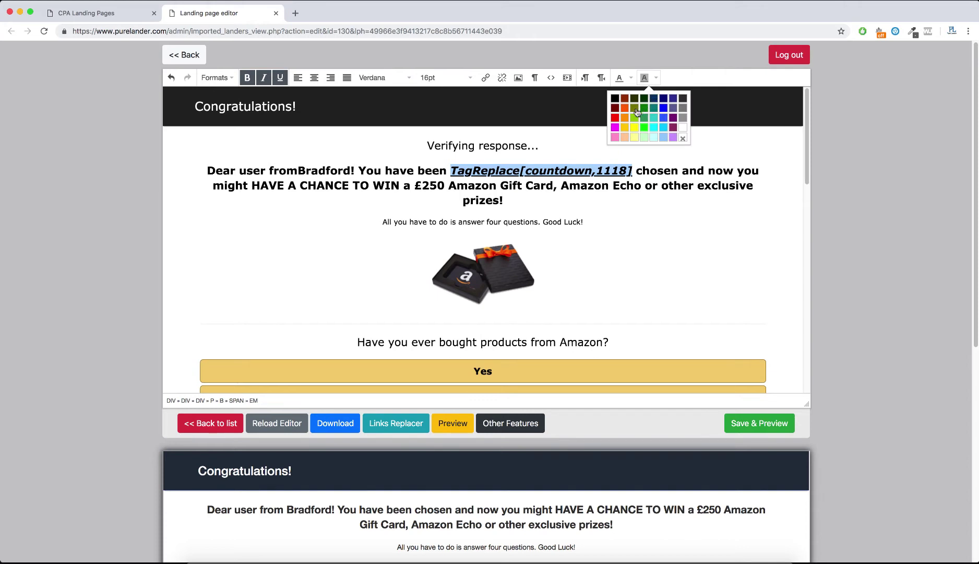
click(615, 117)
click(596, 207)
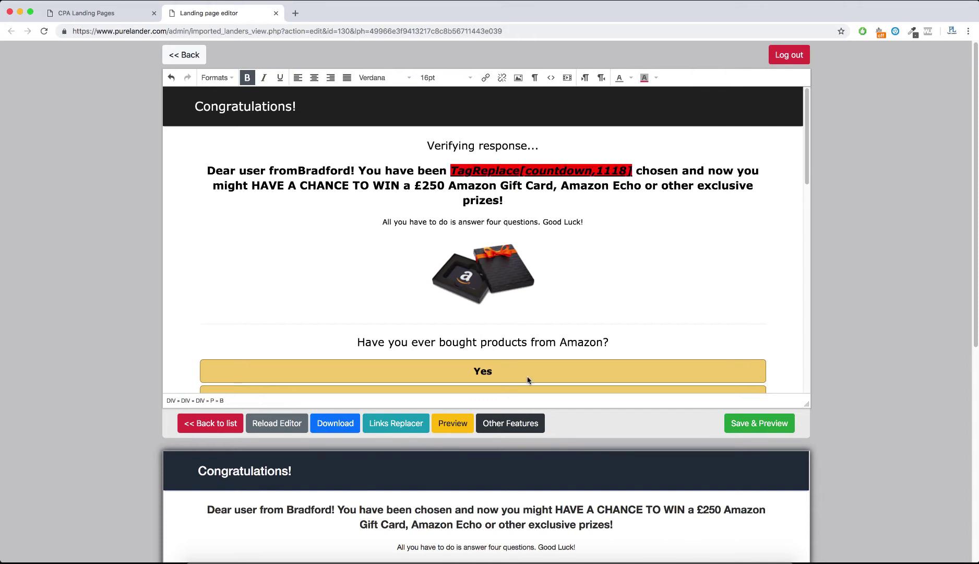
- Save the landing page and compare the countdown in its preview with the tag in the headline
click(757, 423)
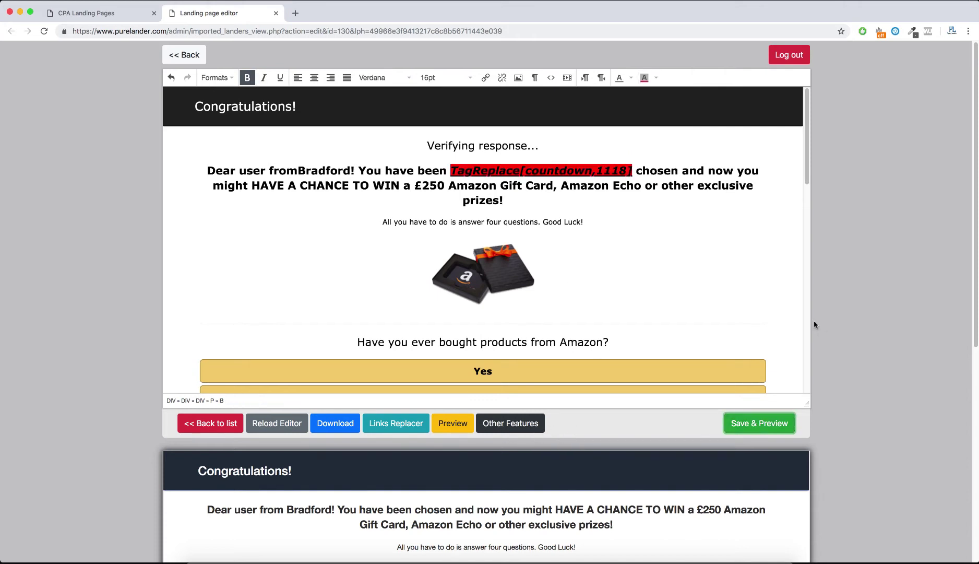
scroll(812, 316, down, 6)
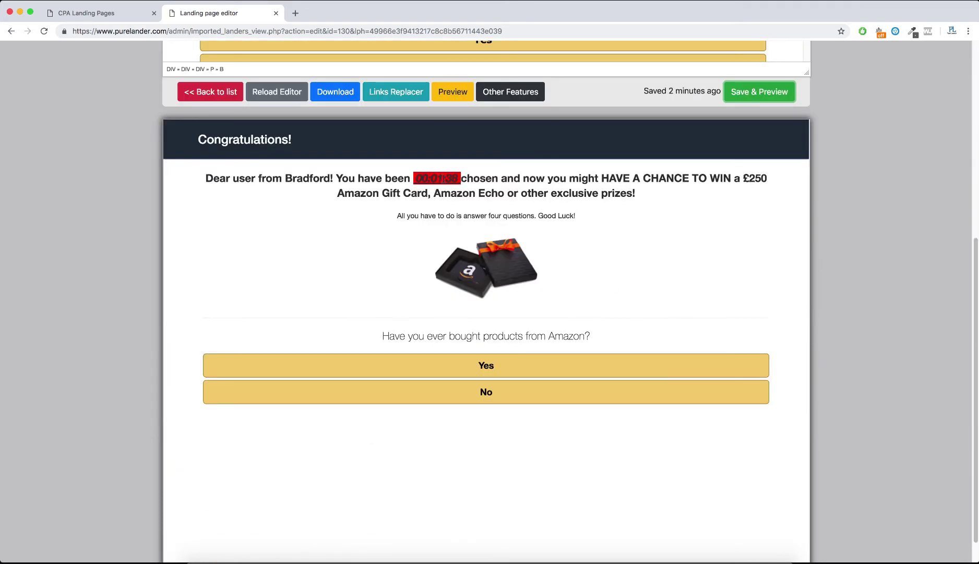
scroll(526, 180, up, 7)
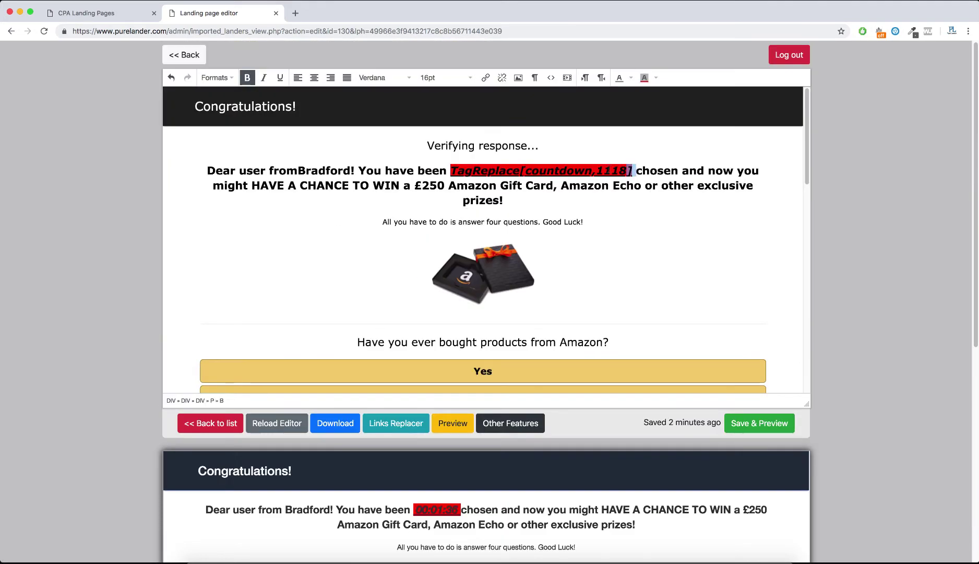
drag(635, 170, 428, 169)
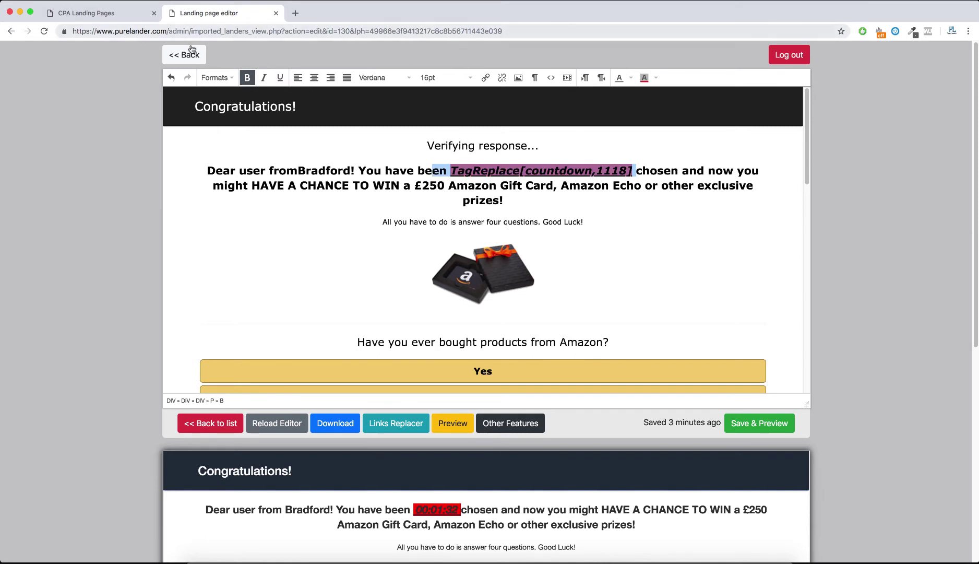
- Return to the landing page features, start adding an exit popup, and preview its default design
click(117, 14)
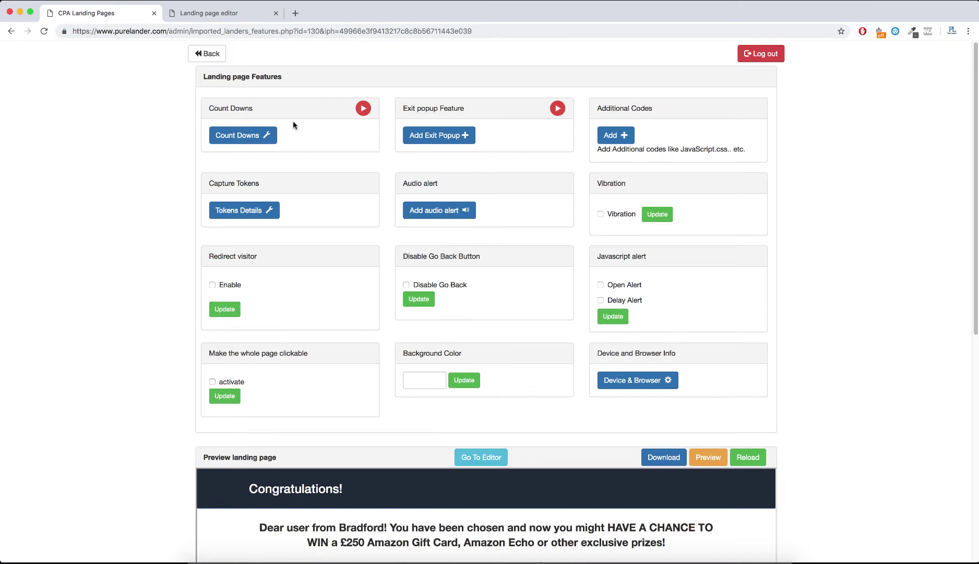
click(438, 139)
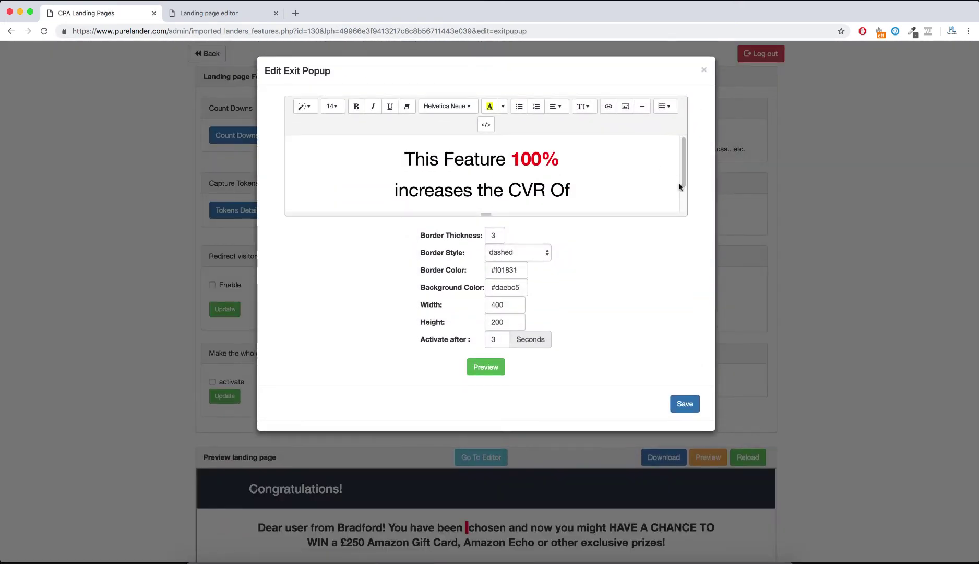
click(485, 366)
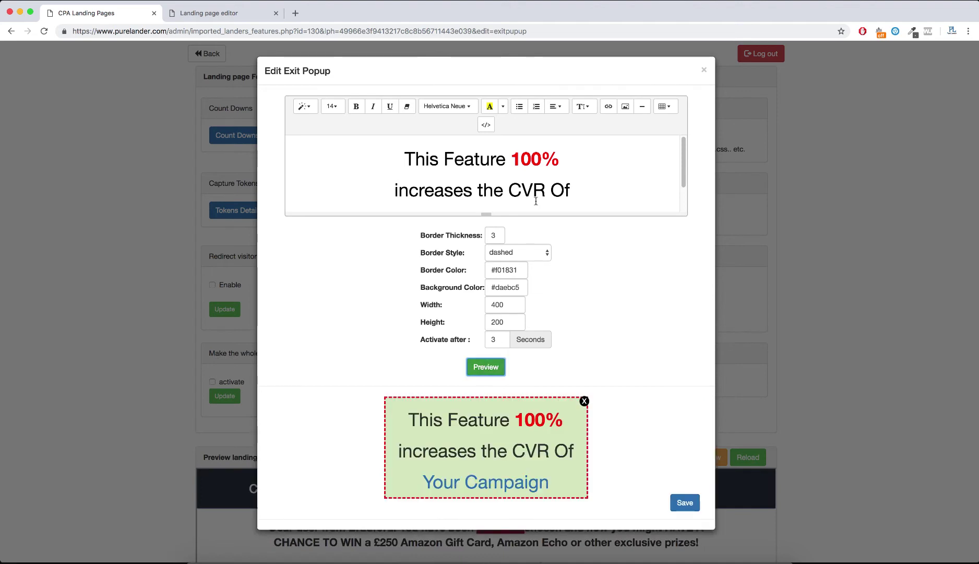
- Replace the exit popup's text with "hey" and "where are you going" on two lines, and preview it
drag(388, 153, 733, 313)
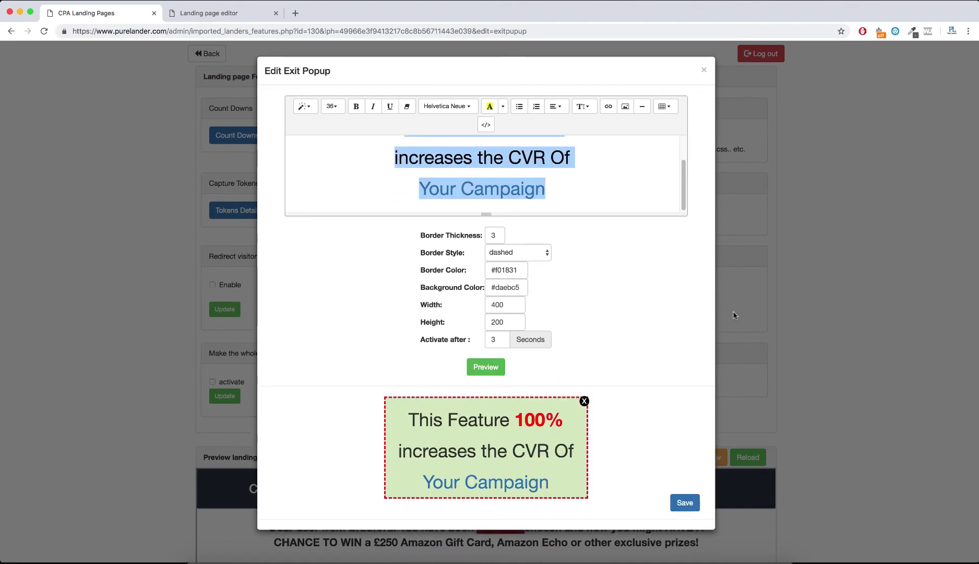
text(this)
key(super+a)
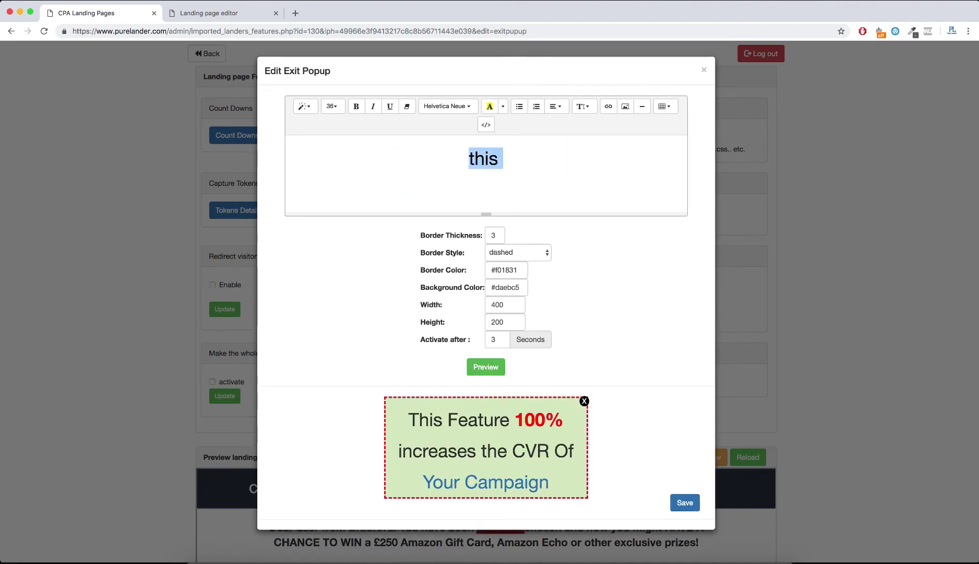
text(hey)
key(Return)
text(where)
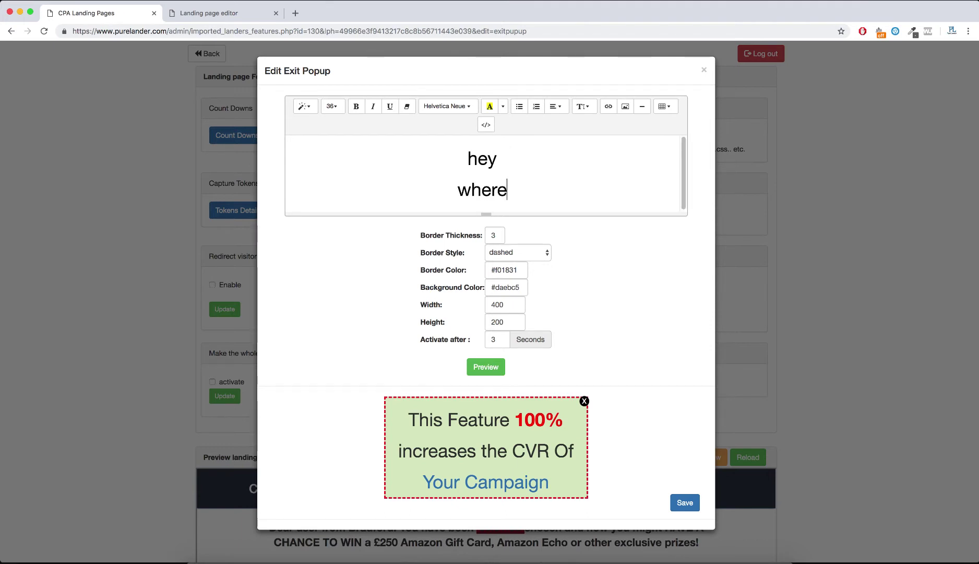
text( are you goin)
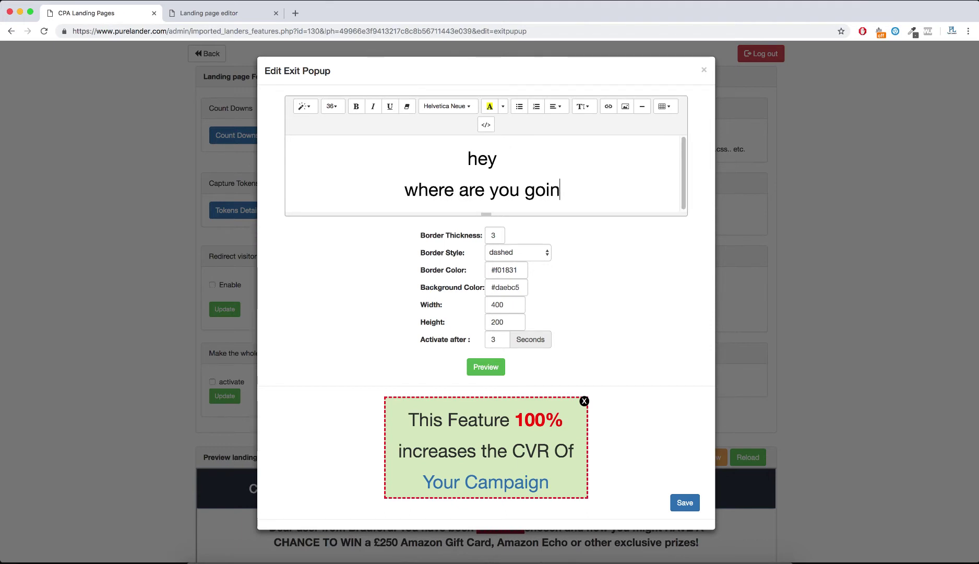
text(g)
click(485, 368)
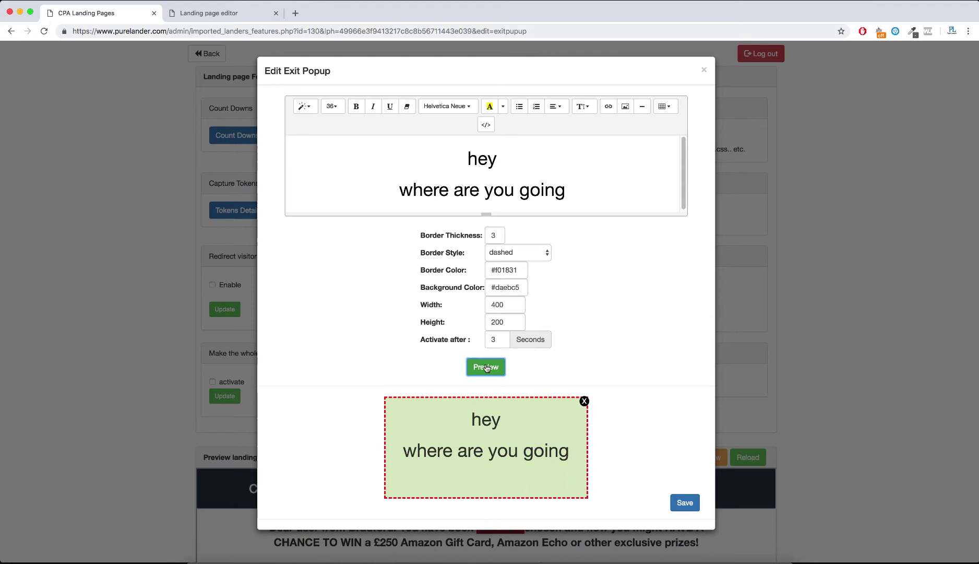
- Keep the exit popup's dashed border style, save the popup, and close its settings
click(526, 257)
click(601, 321)
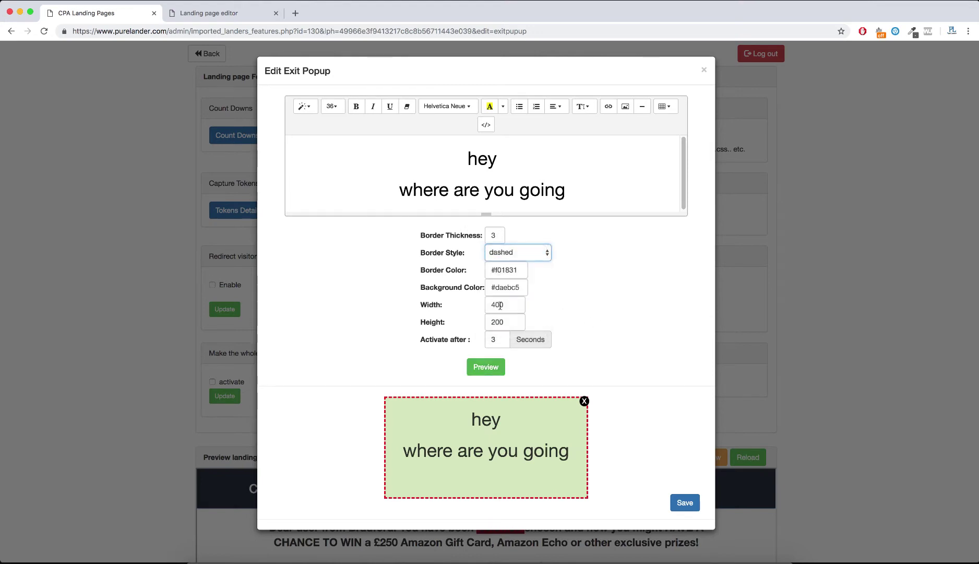
click(486, 365)
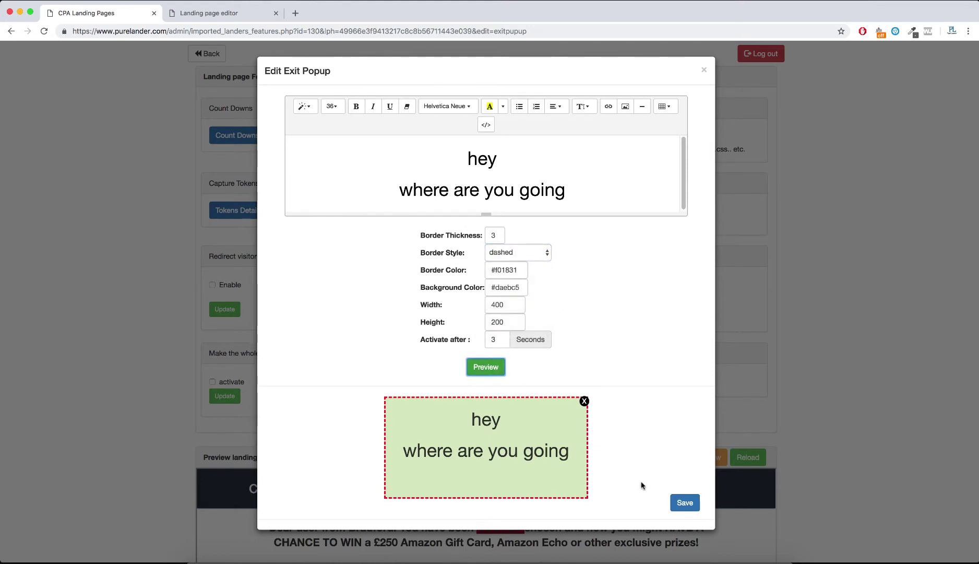
click(679, 503)
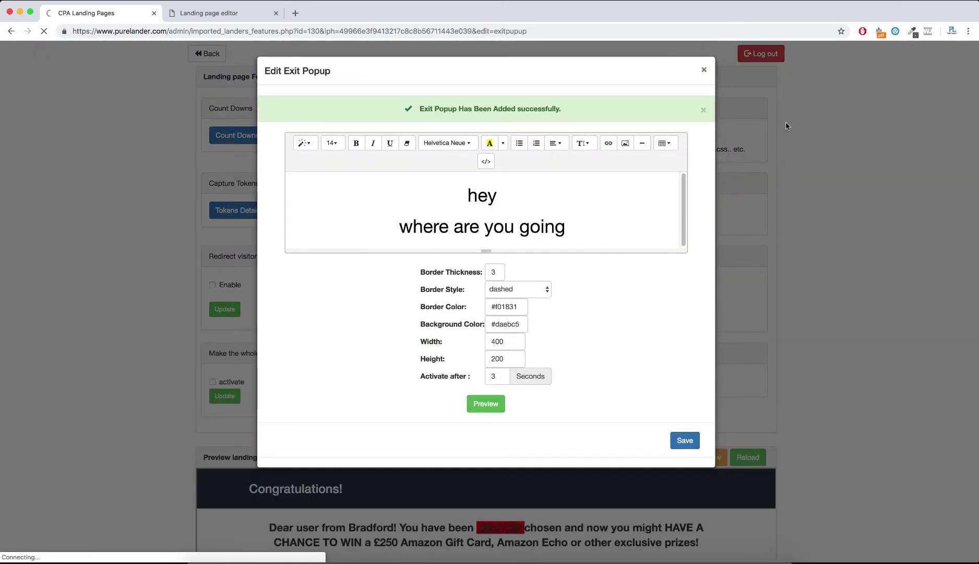
click(792, 127)
- Reload the landing page preview and test the exit popup by moving the pointer out of the page
scroll(793, 127, down, 5)
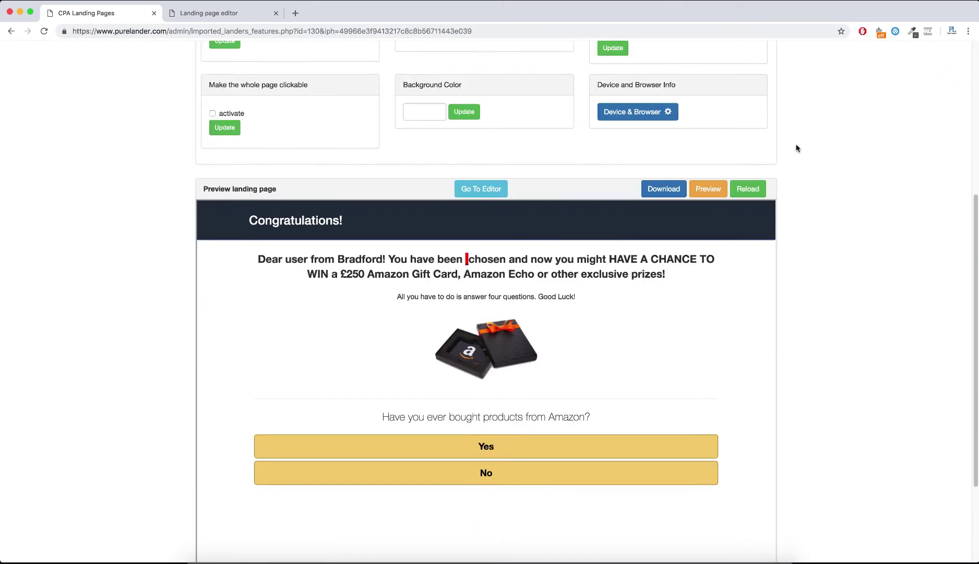
click(758, 195)
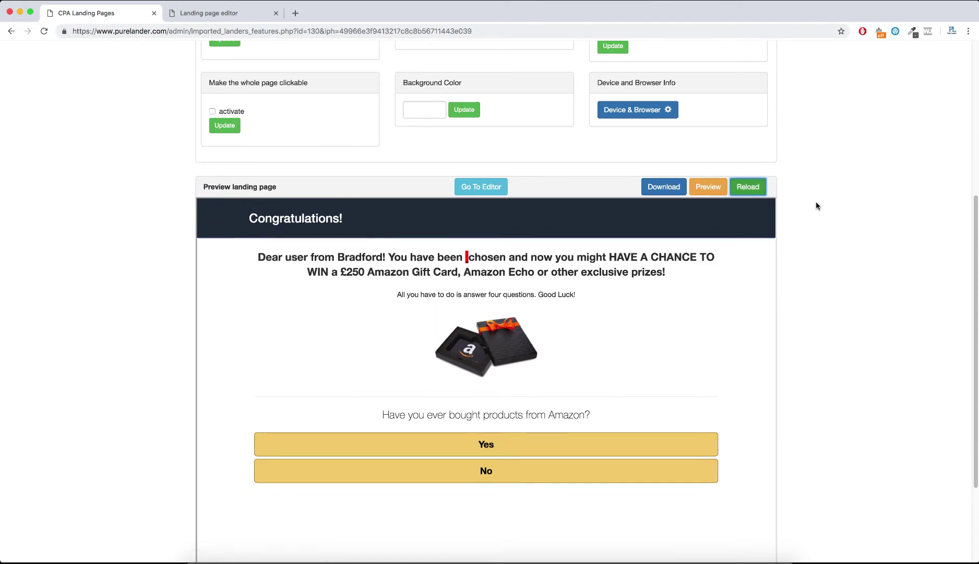
scroll(816, 201, down, 1)
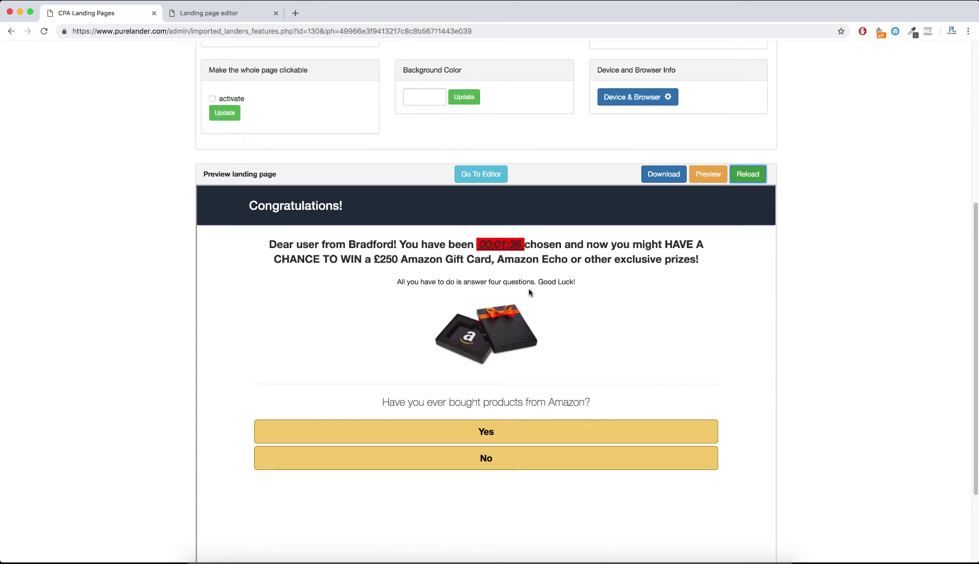
mouse_move(533, 170)
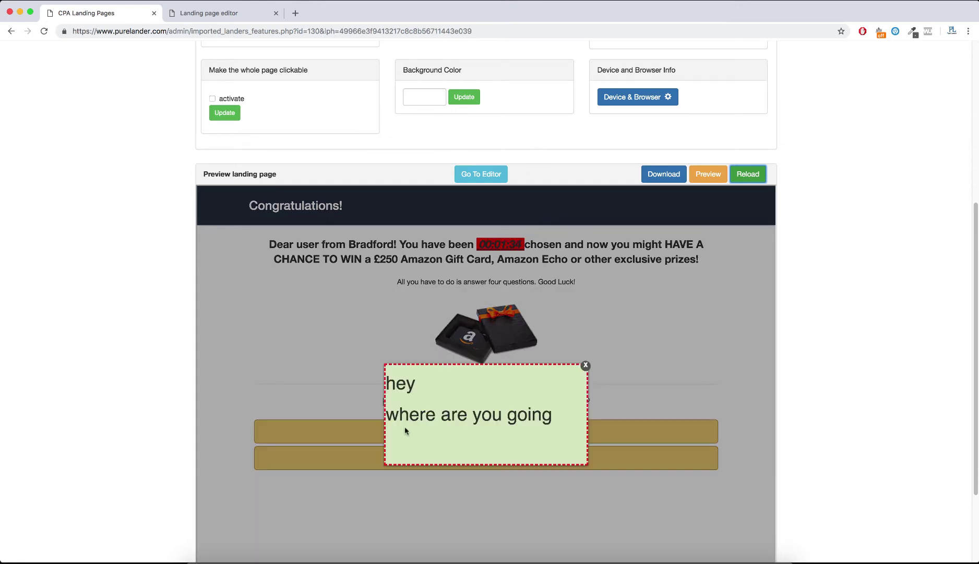
double_click(401, 383)
- Open the additional codes settings, examine the bottom, header and below-header code fields, and close them without adding code
scroll(486, 314, up, 10)
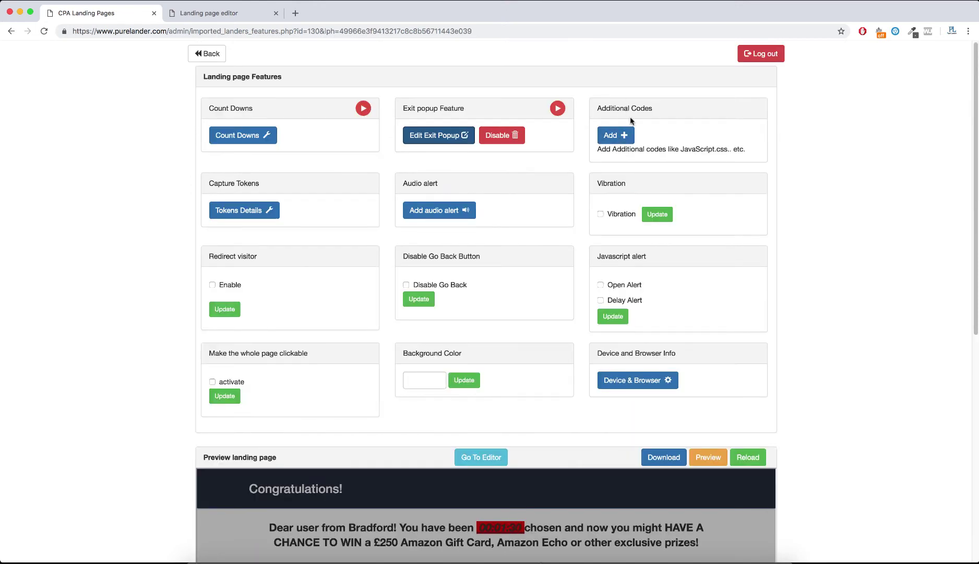
click(615, 136)
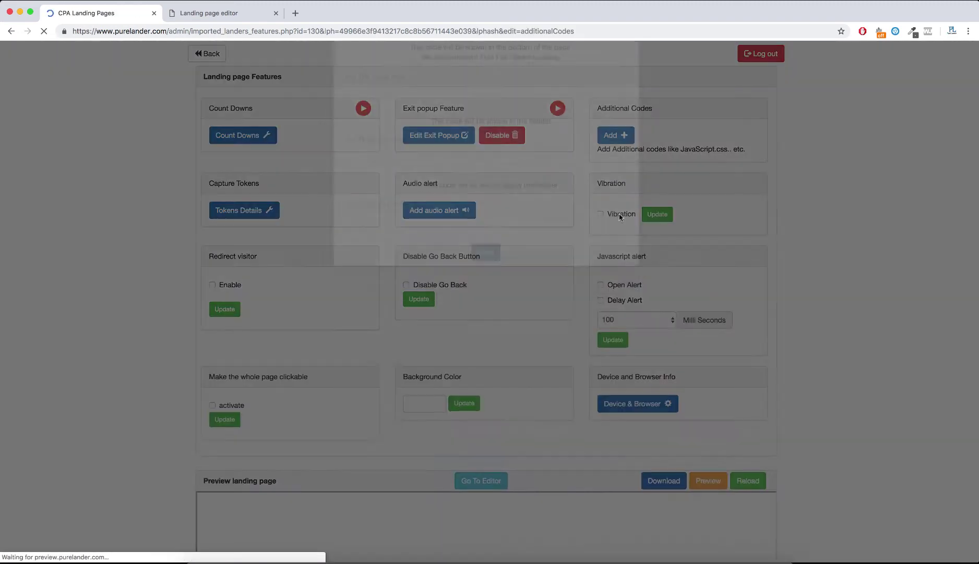
click(390, 129)
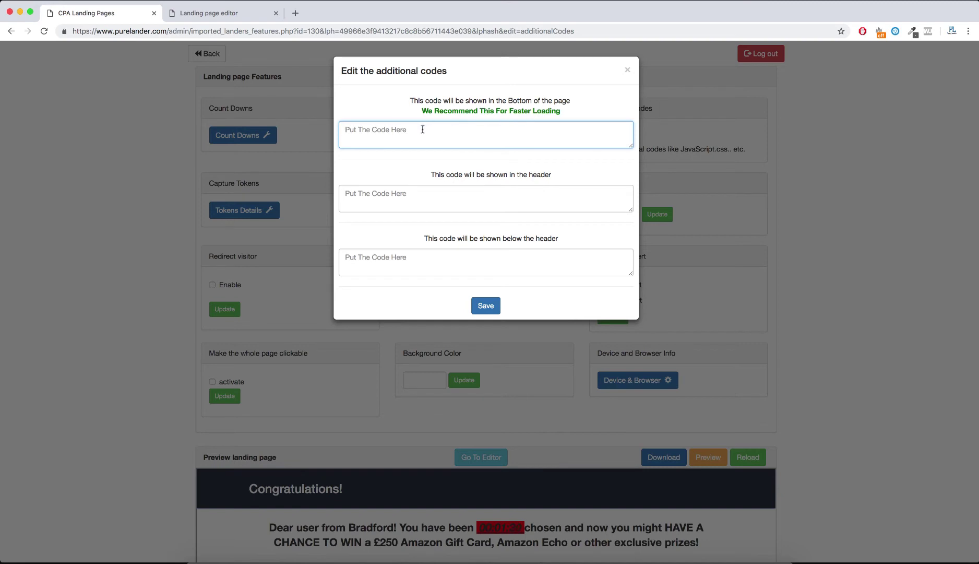
click(408, 204)
click(492, 272)
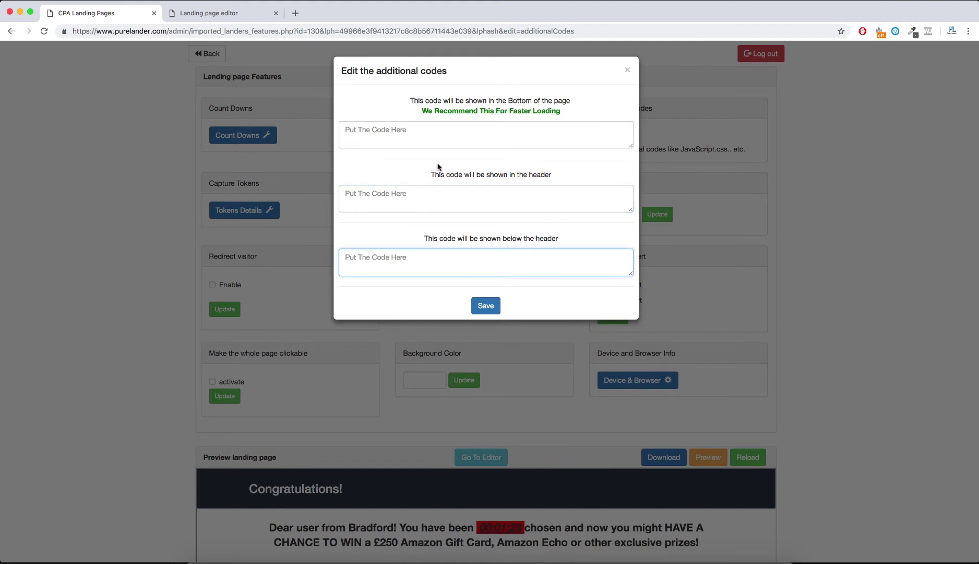
click(394, 131)
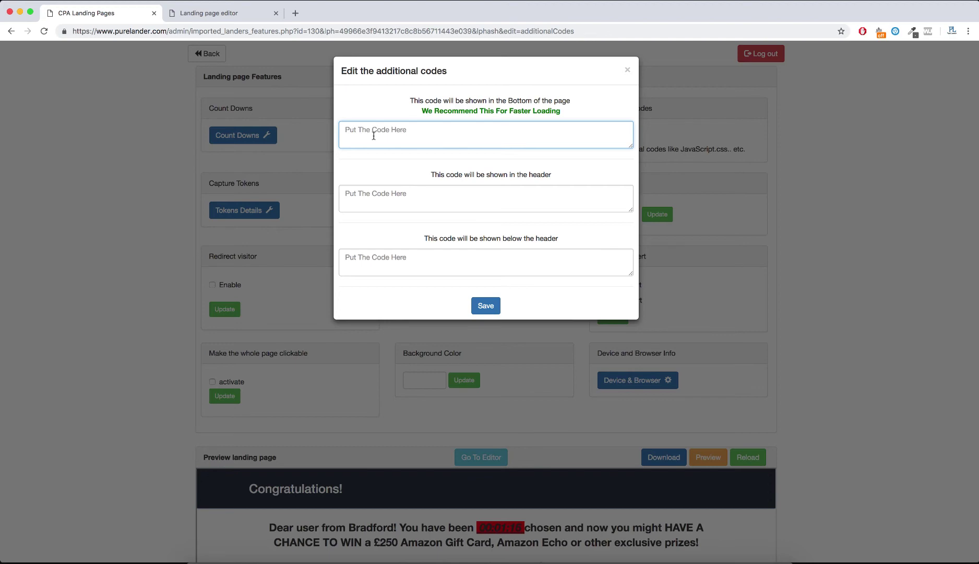
click(700, 231)
- In the capture tokens details, change the sample tag to TagReplace[token,device_name], select it, and close the dialog
click(246, 209)
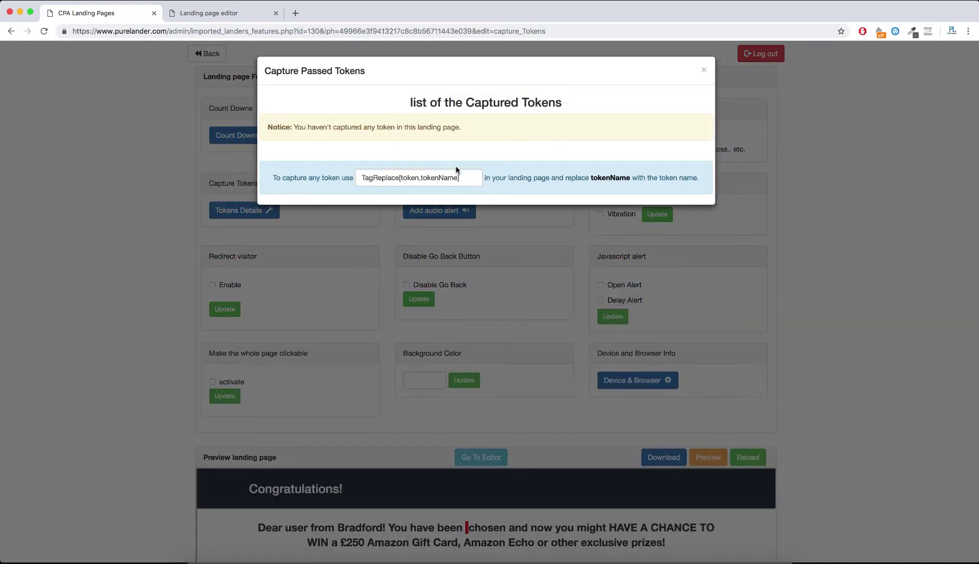
drag(462, 177, 328, 169)
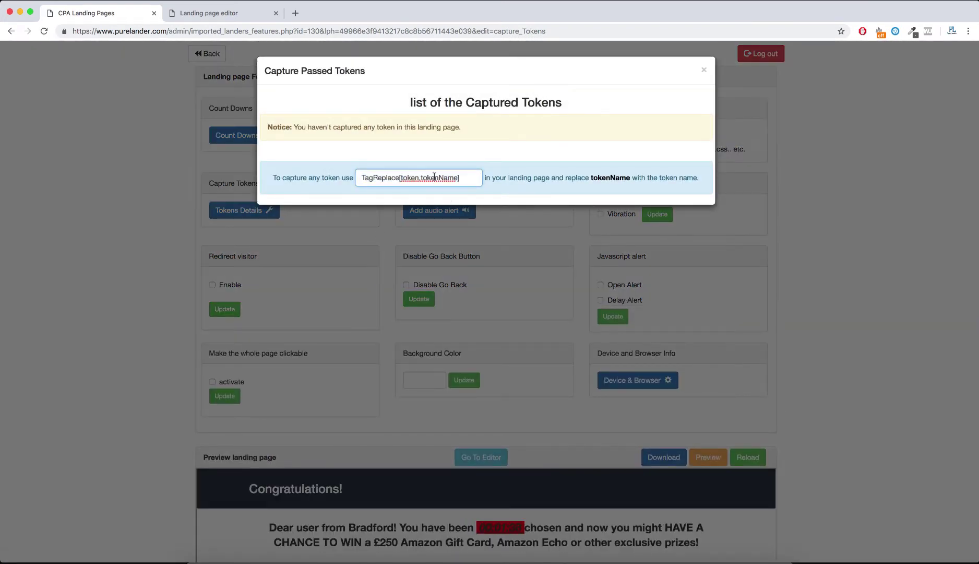
double_click(435, 178)
text(dev)
key(BackSpace)
key(BackSpace)
key(super+a)
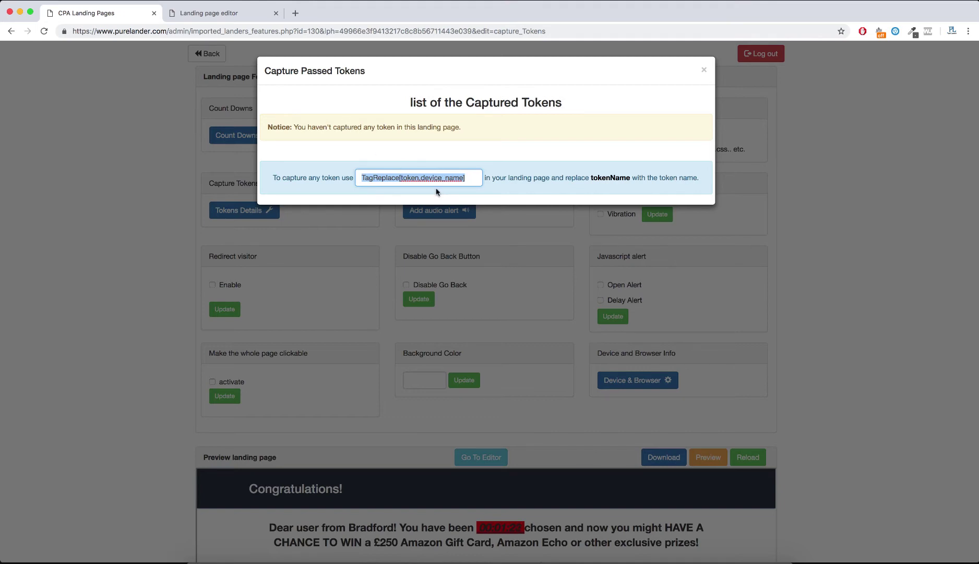
click(706, 71)
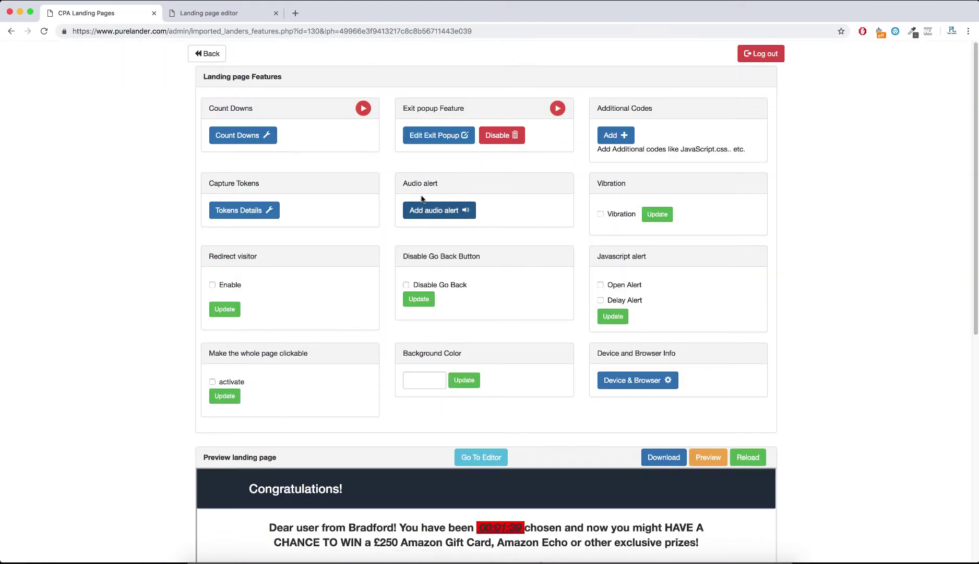
- Add an audio alert to the landing page by uploading audio.mp3 from the Desktop
double_click(415, 184)
click(426, 213)
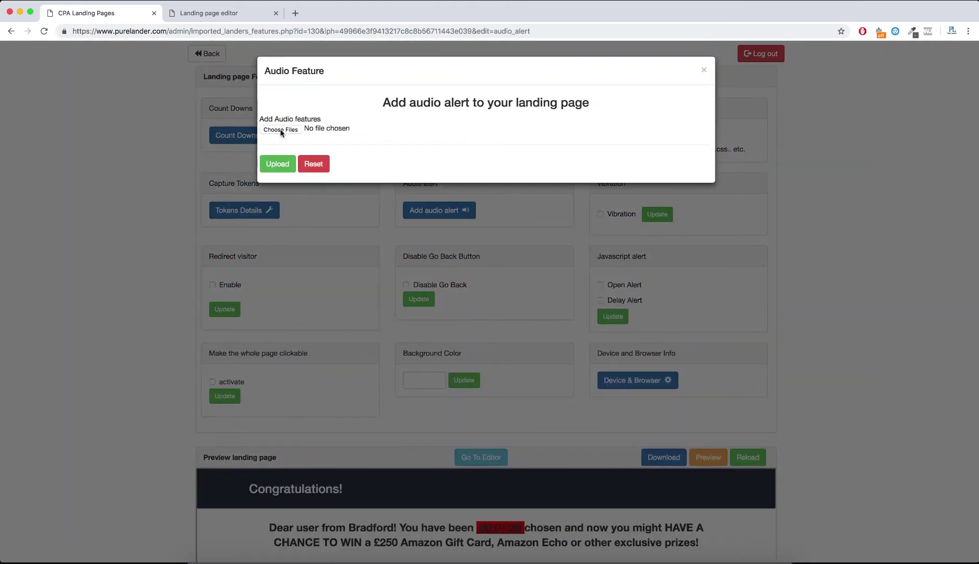
click(281, 130)
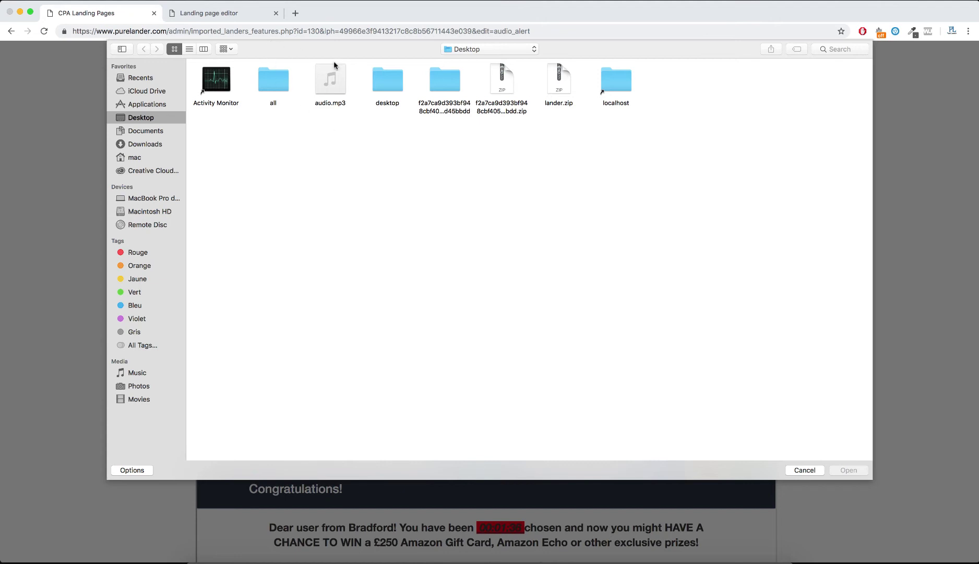
double_click(329, 89)
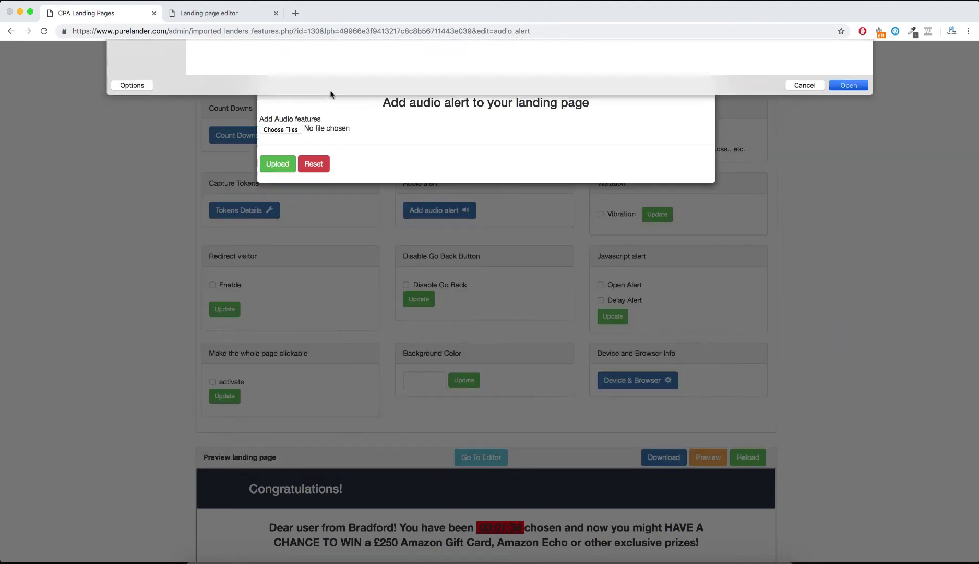
click(277, 164)
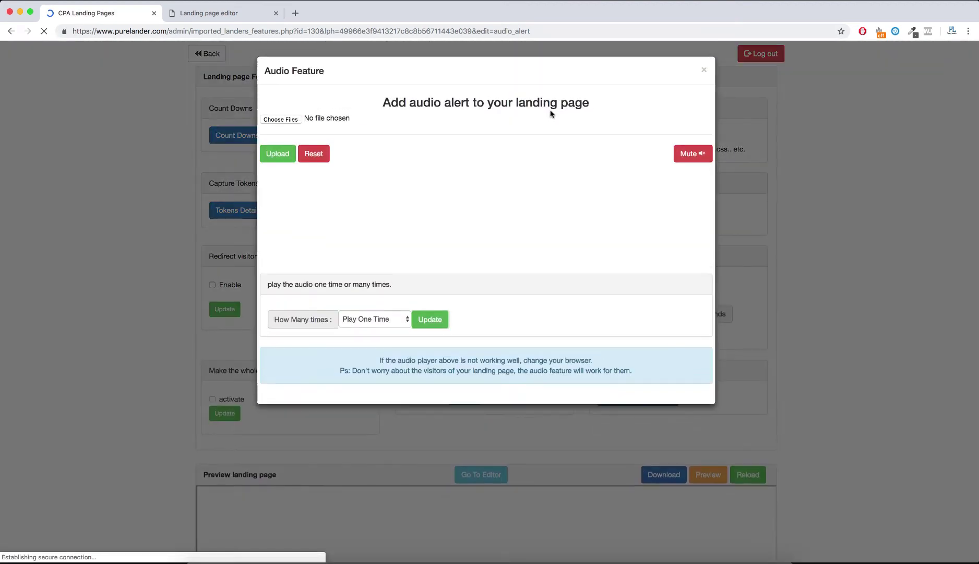
- Keep the audio alert's repeat setting at Play One Time and save it
click(381, 320)
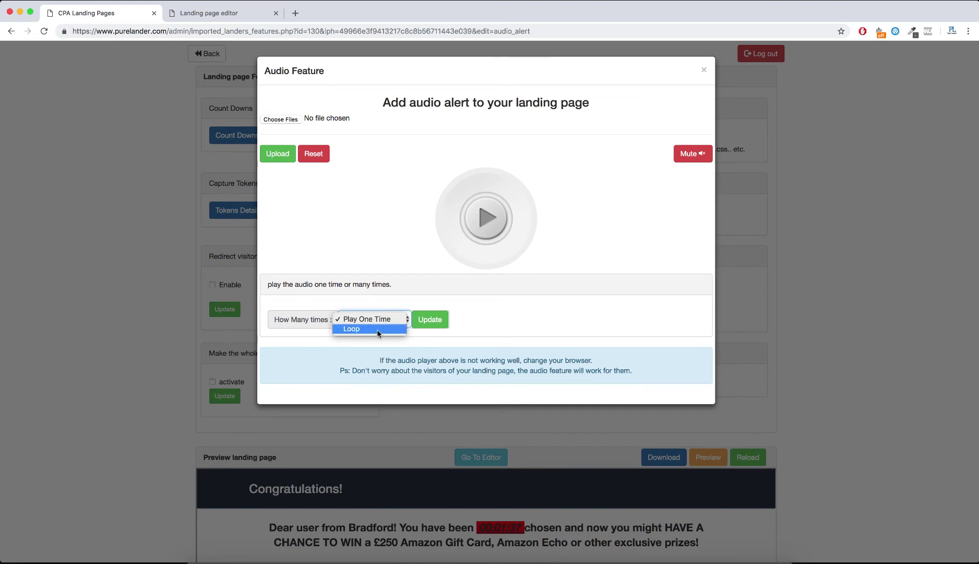
click(391, 319)
click(425, 324)
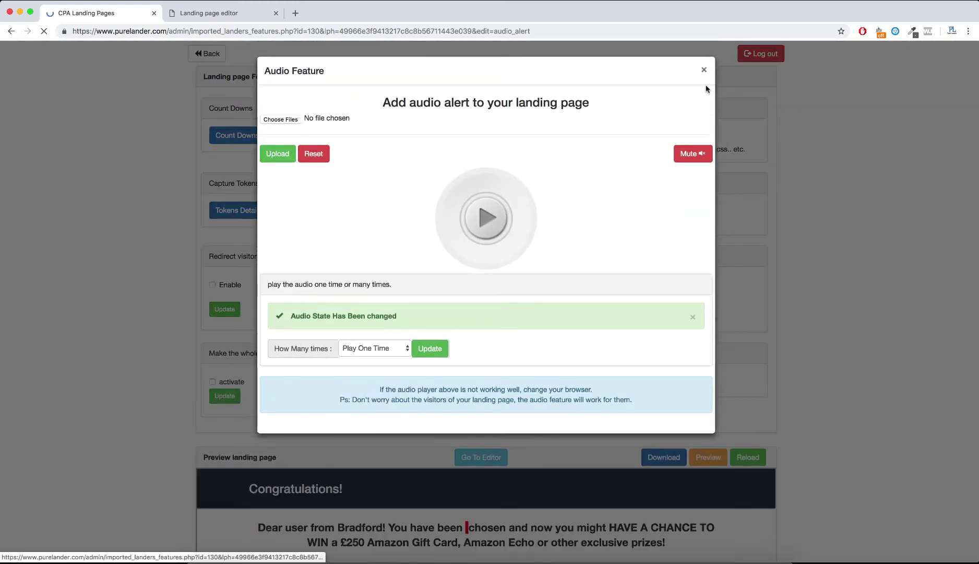
- Close the audio settings and reload the landing page preview to test the audio alert
scroll(776, 270, down, 3)
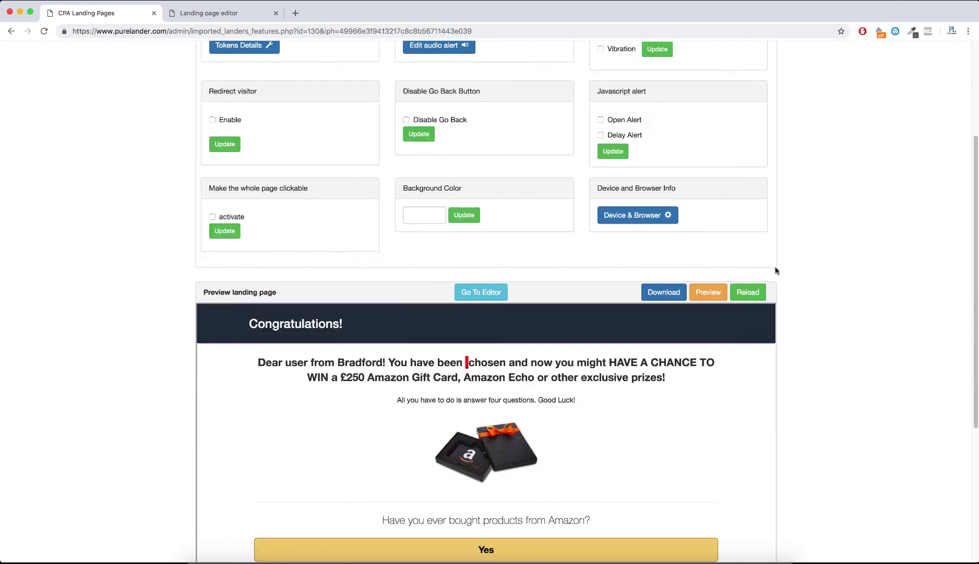
scroll(775, 271, down, 1)
click(754, 272)
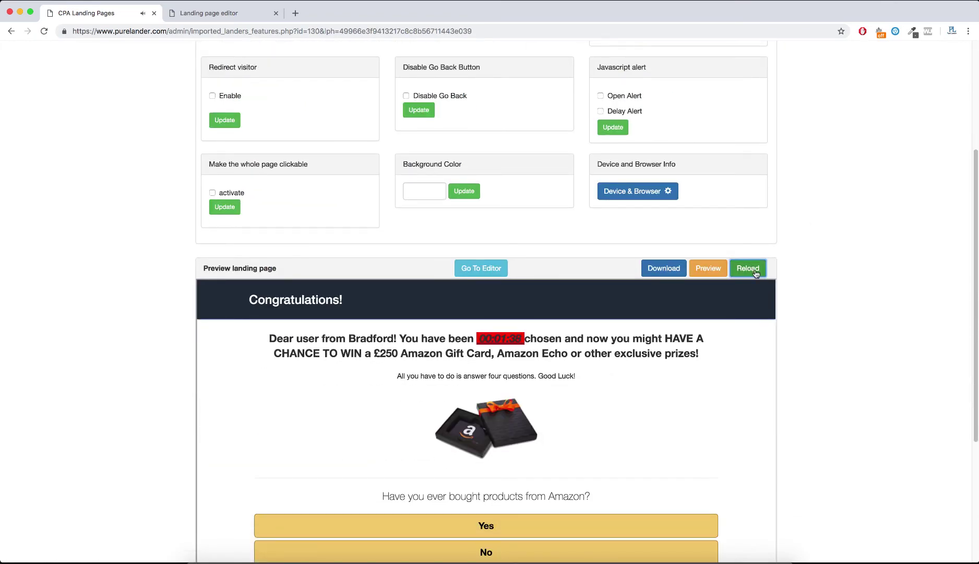
- Reopen the audio alert settings, mute the alert to remove its uploaded file, and close the dialog
scroll(827, 332, up, 4)
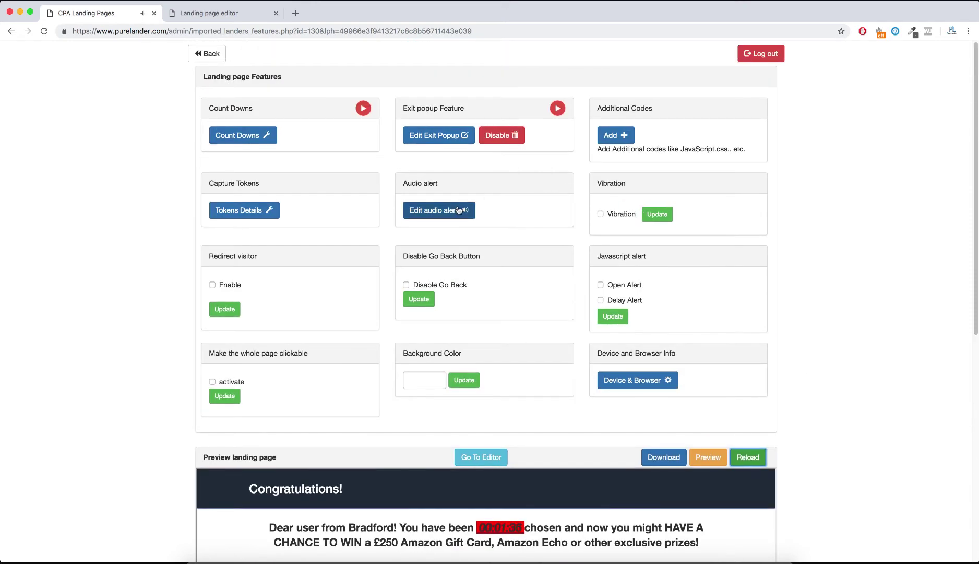
key(super+r)
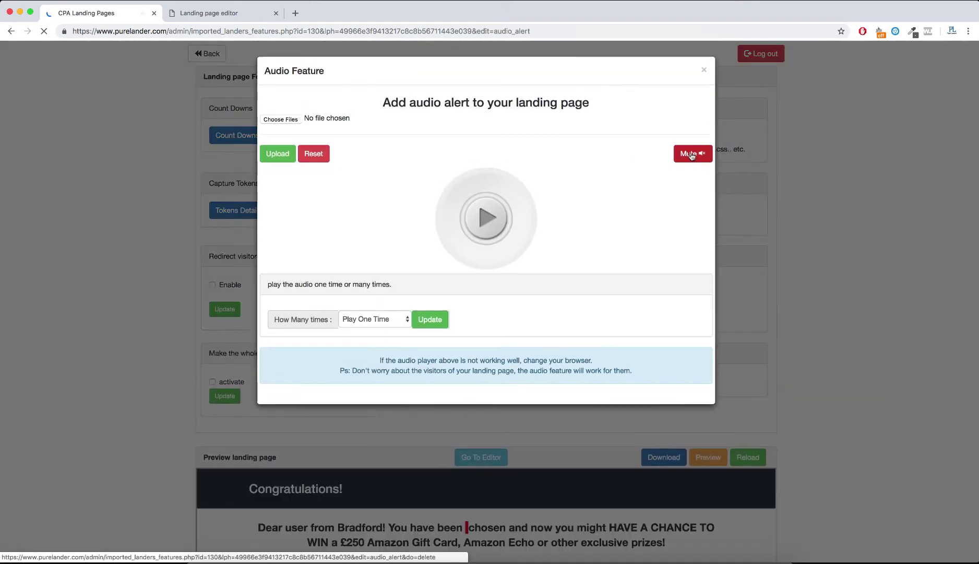
click(692, 153)
click(577, 100)
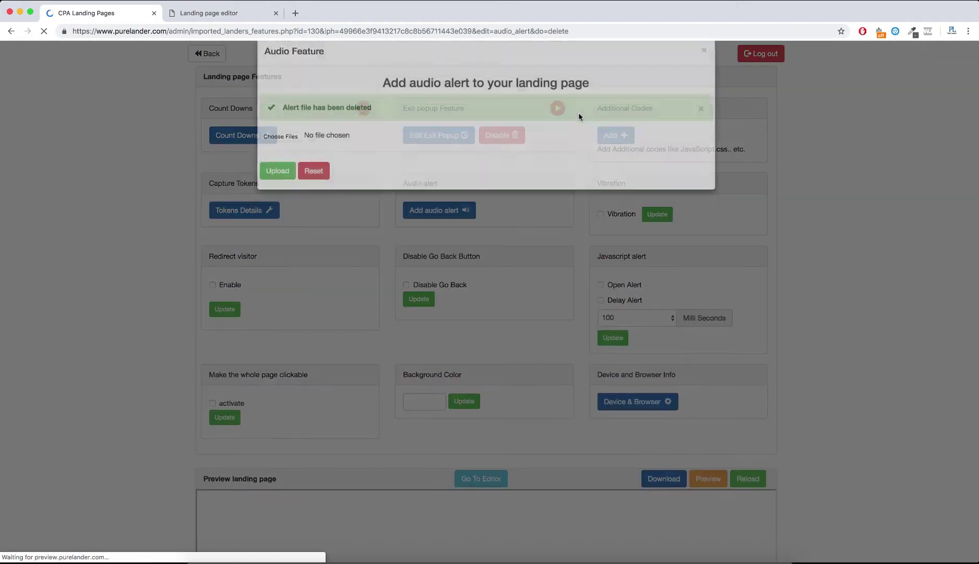
click(704, 69)
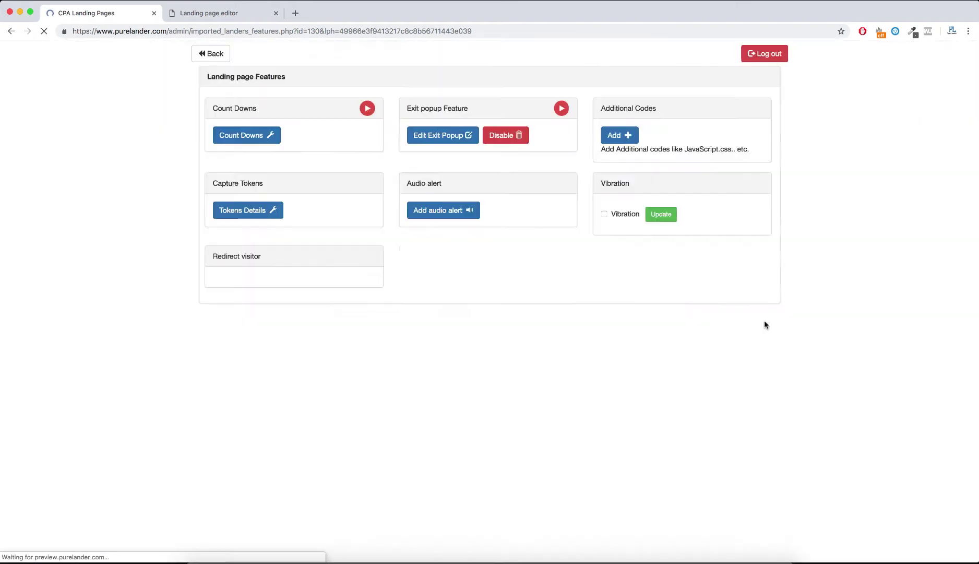
- Enable the landing page's vibration feature and save the setting
click(600, 214)
click(658, 214)
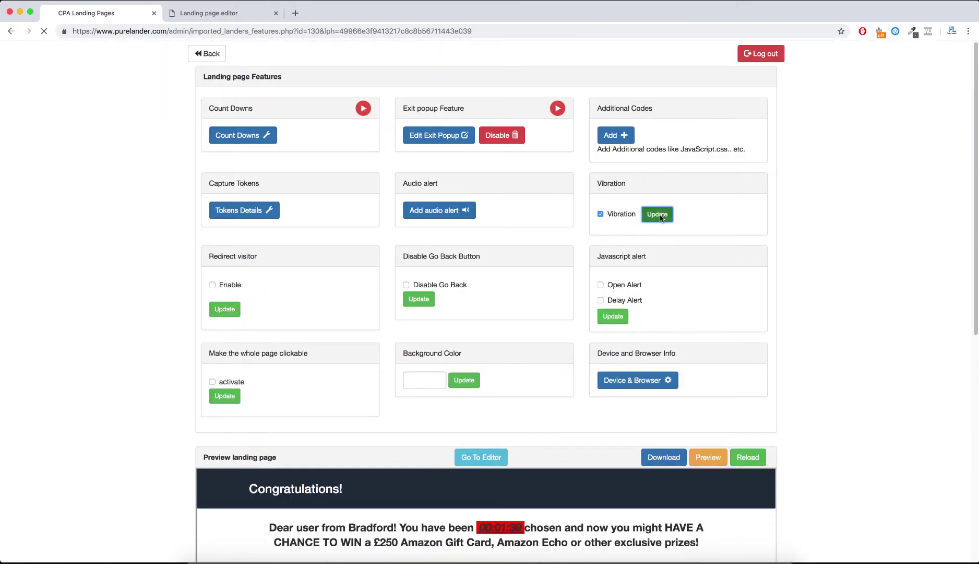
- Enable the visitor redirect and set its delay to 20 seconds
scroll(846, 227, down, 2)
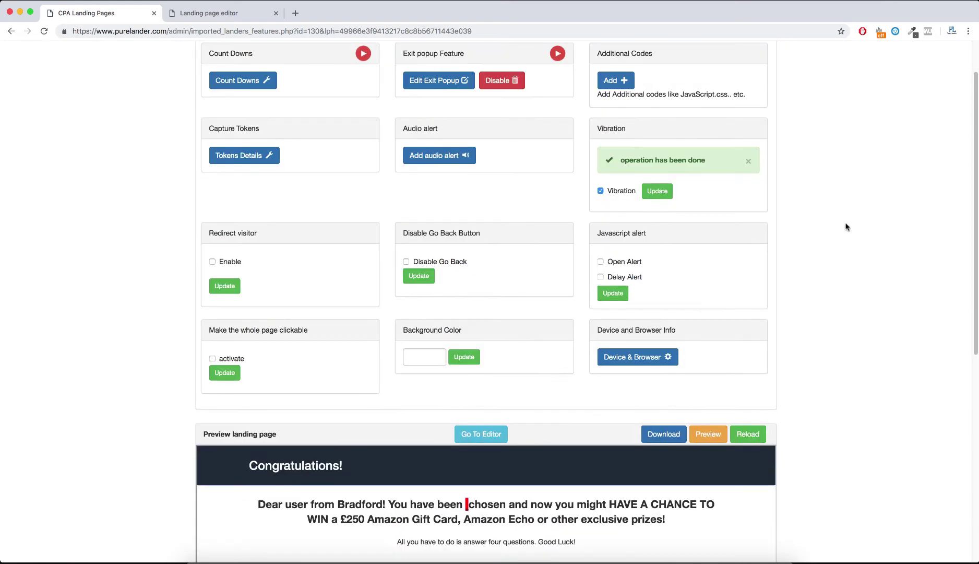
click(223, 262)
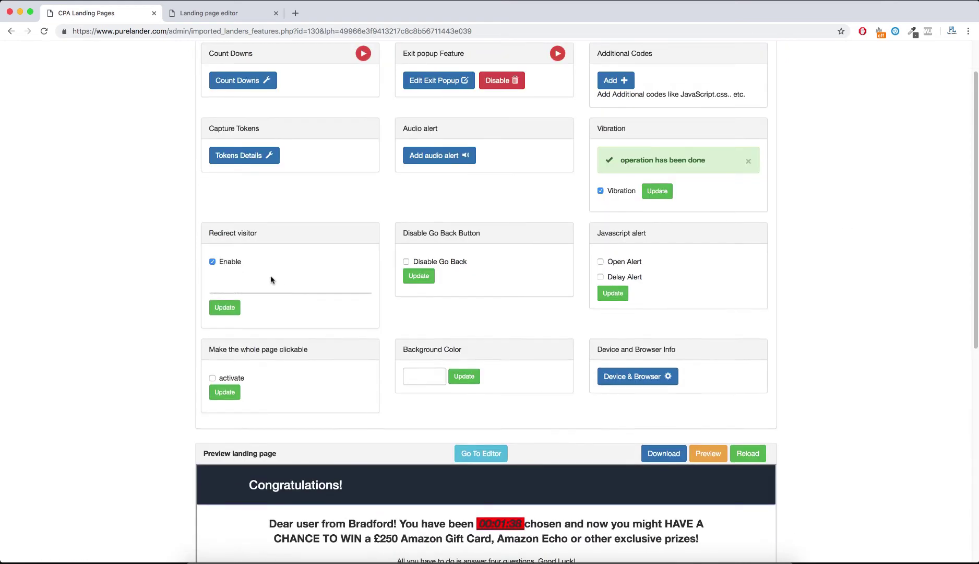
click(277, 285)
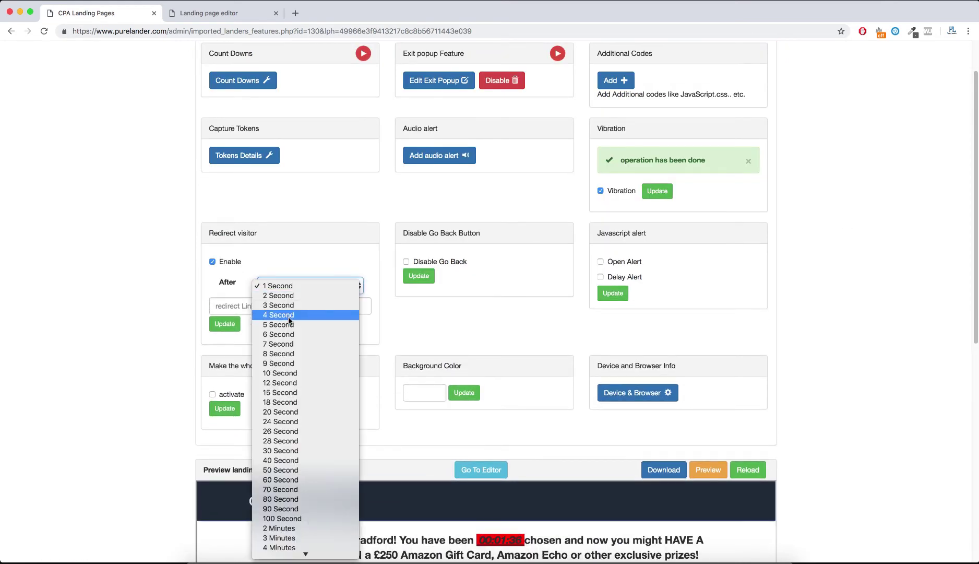
click(283, 414)
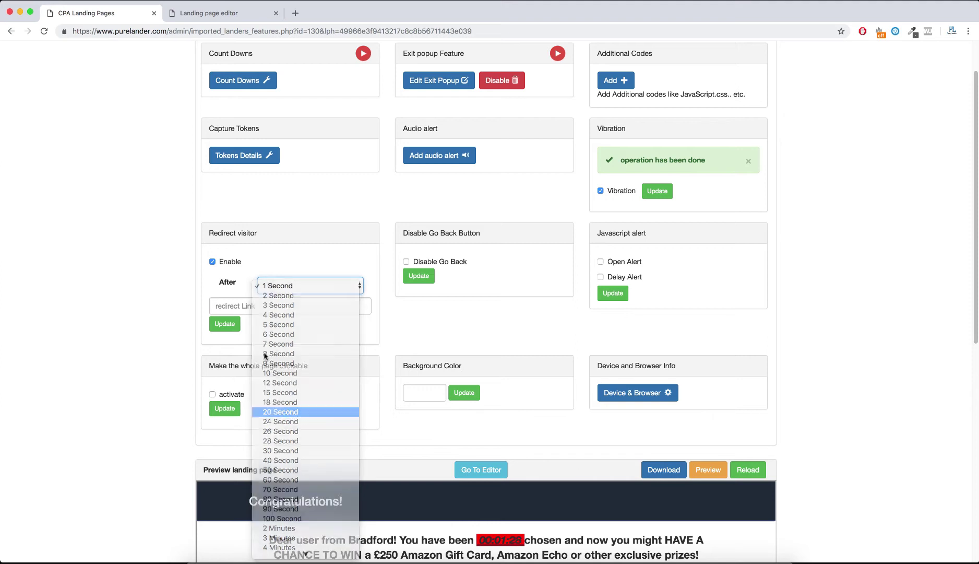
click(240, 305)
click(245, 347)
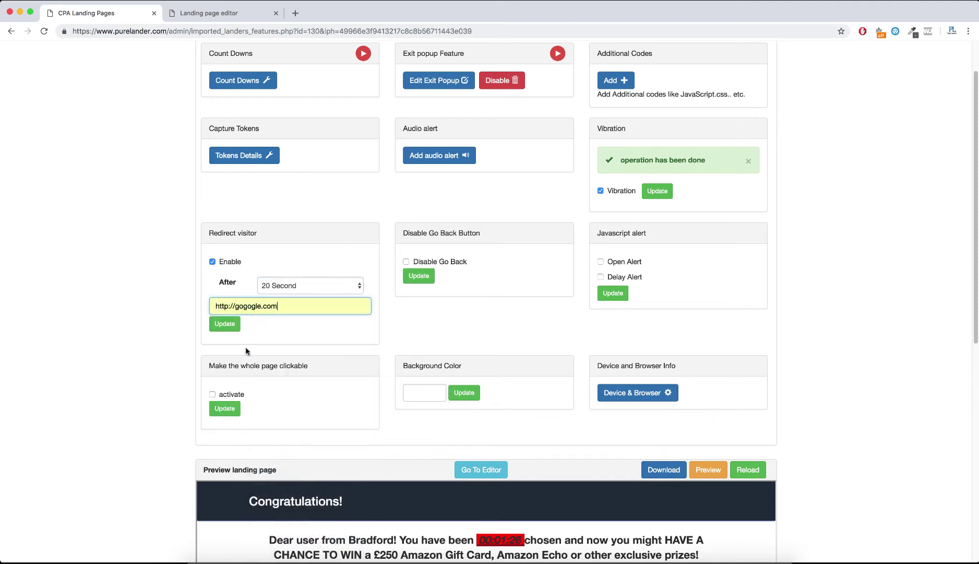
double_click(245, 305)
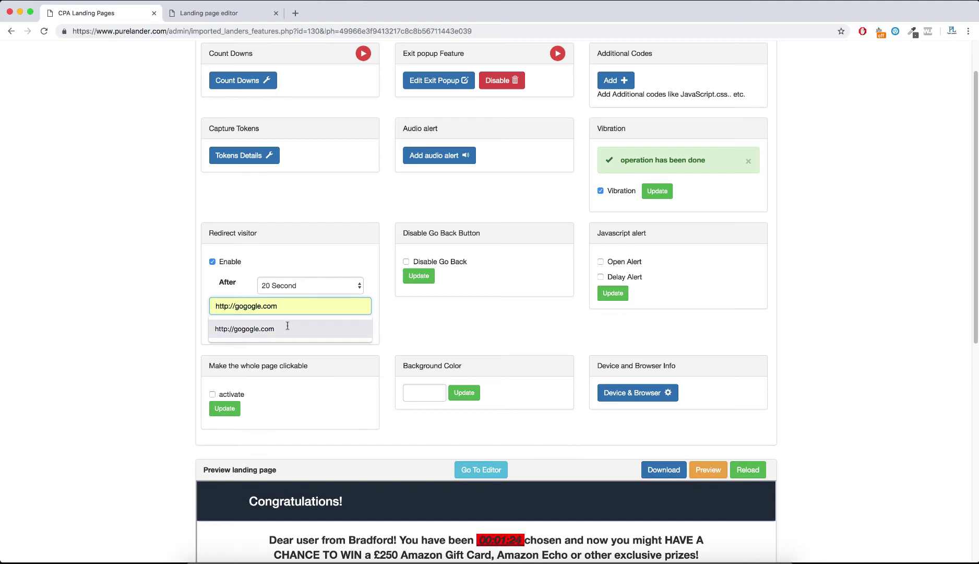
key(End)
double_click(246, 306)
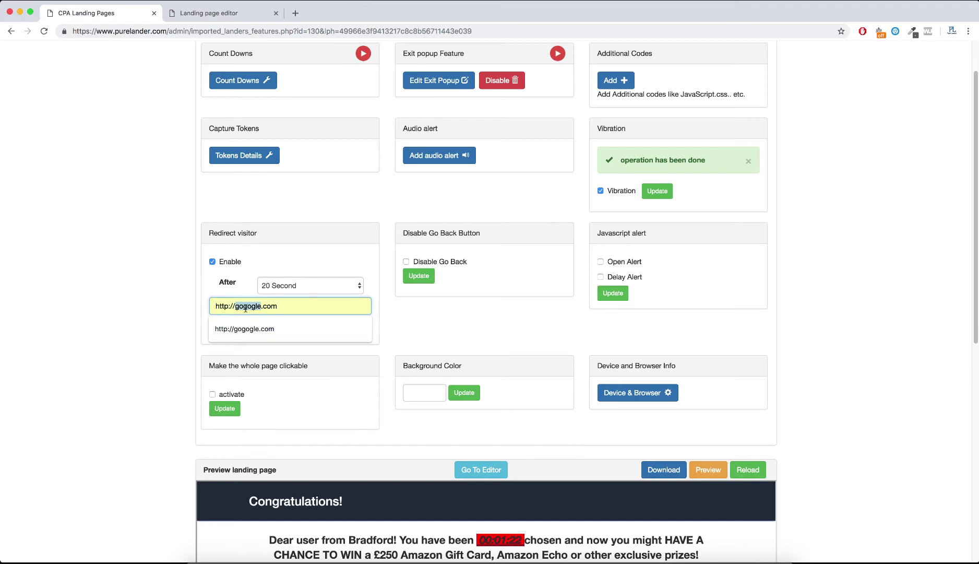
text(google)
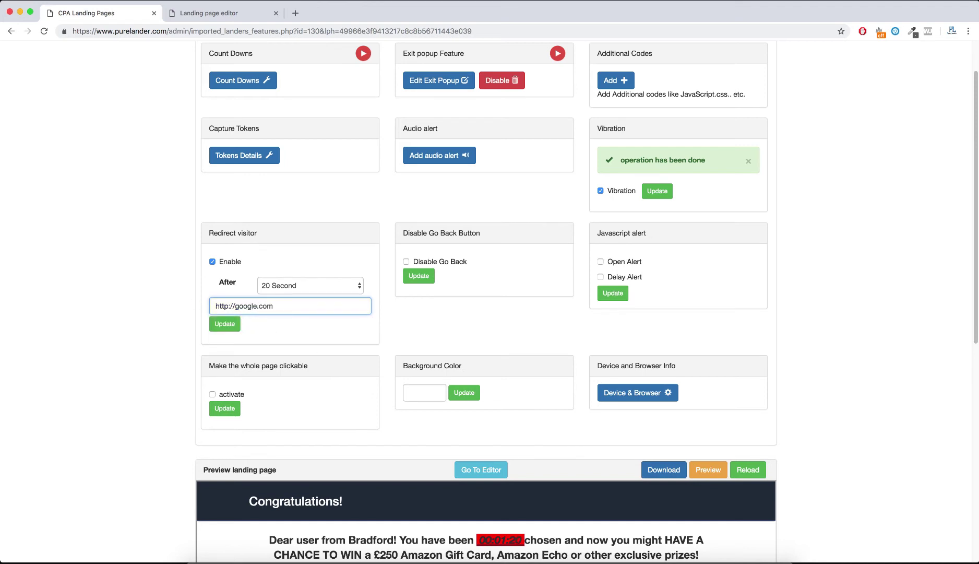
click(233, 324)
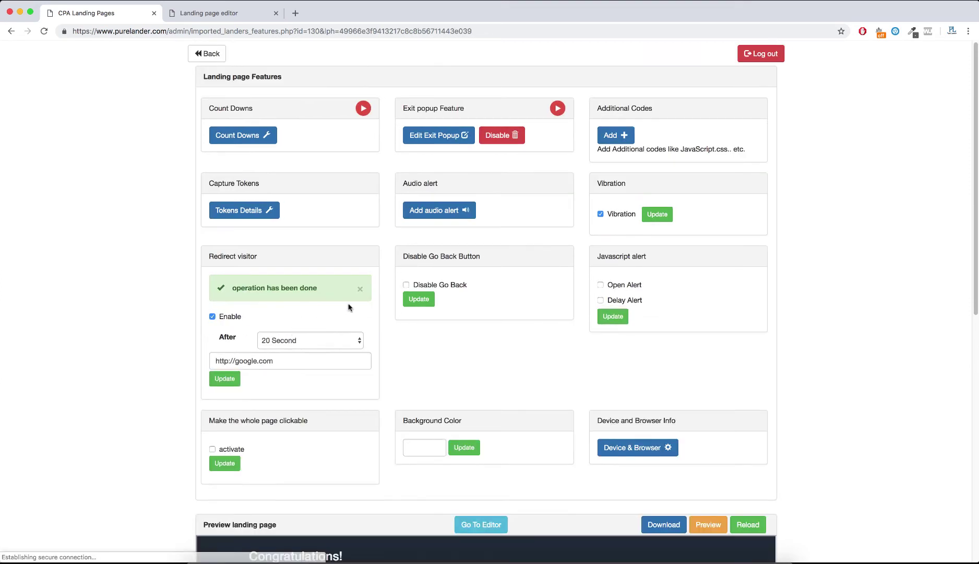
click(406, 285)
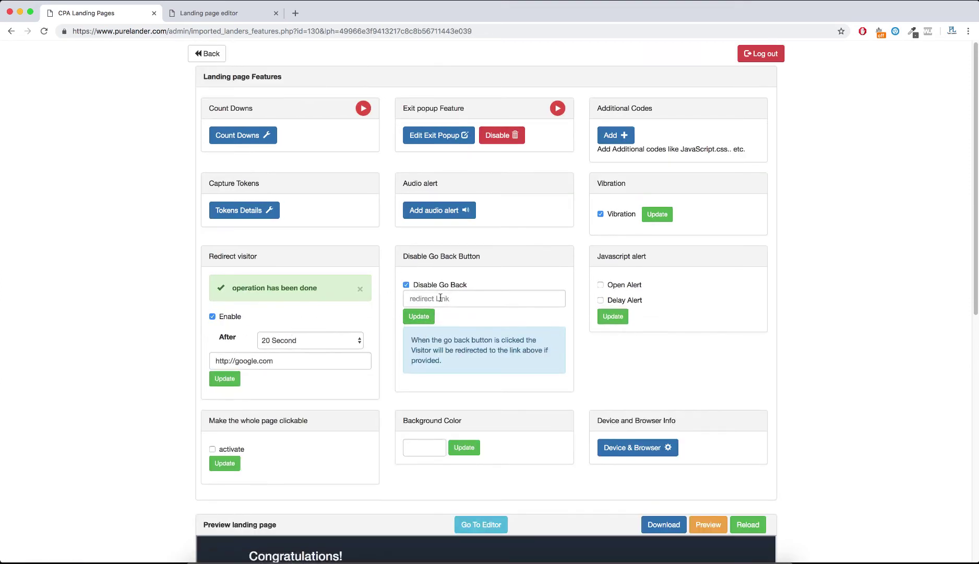
click(441, 297)
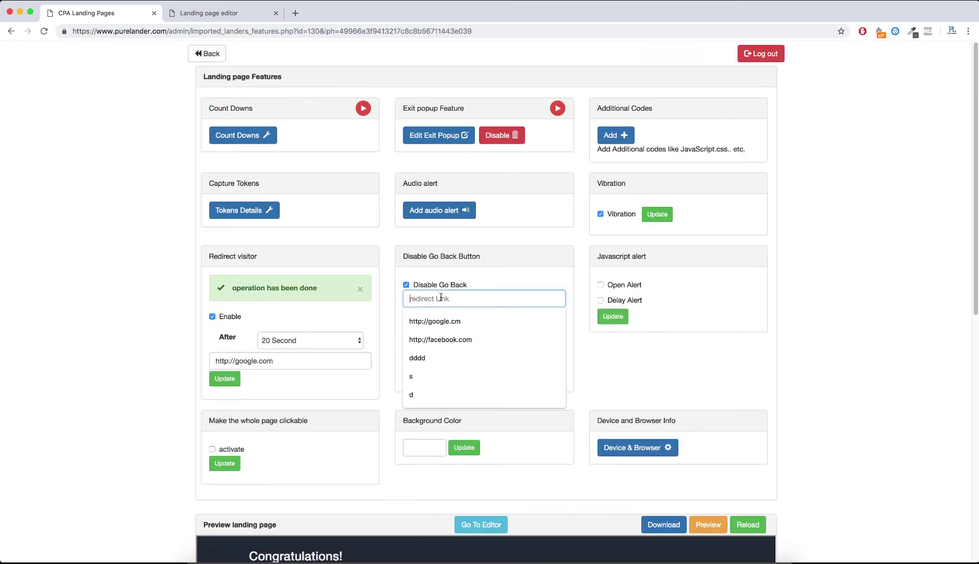
click(456, 276)
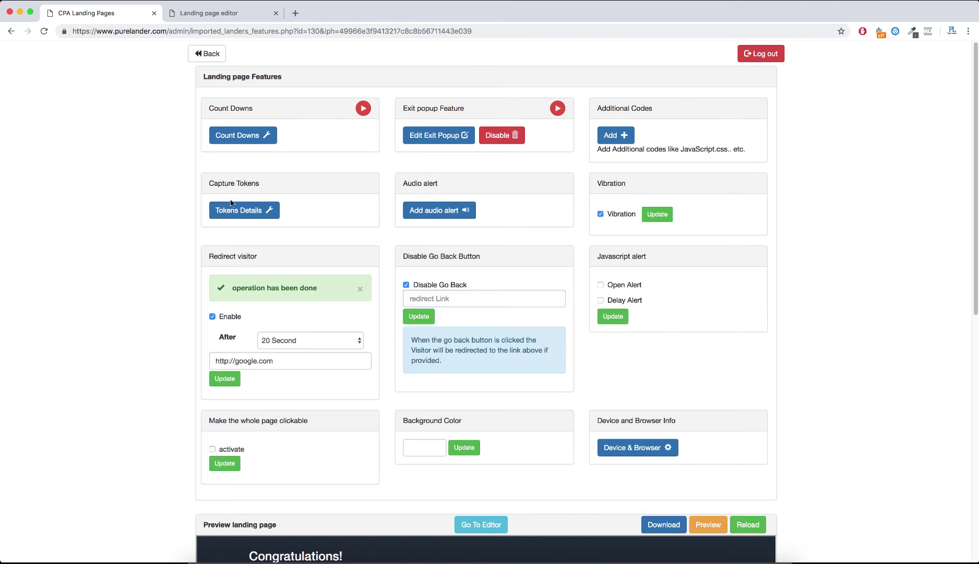
click(436, 301)
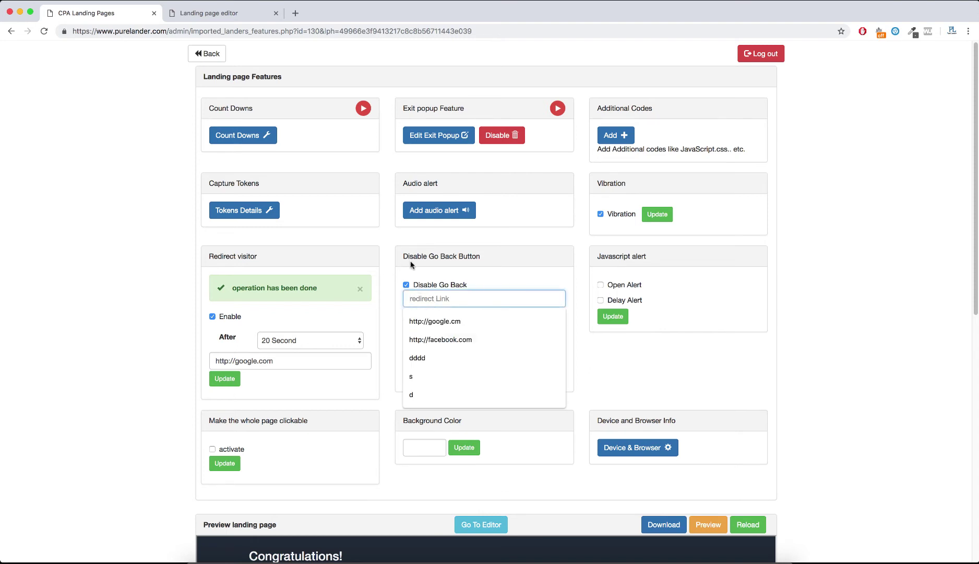
click(443, 270)
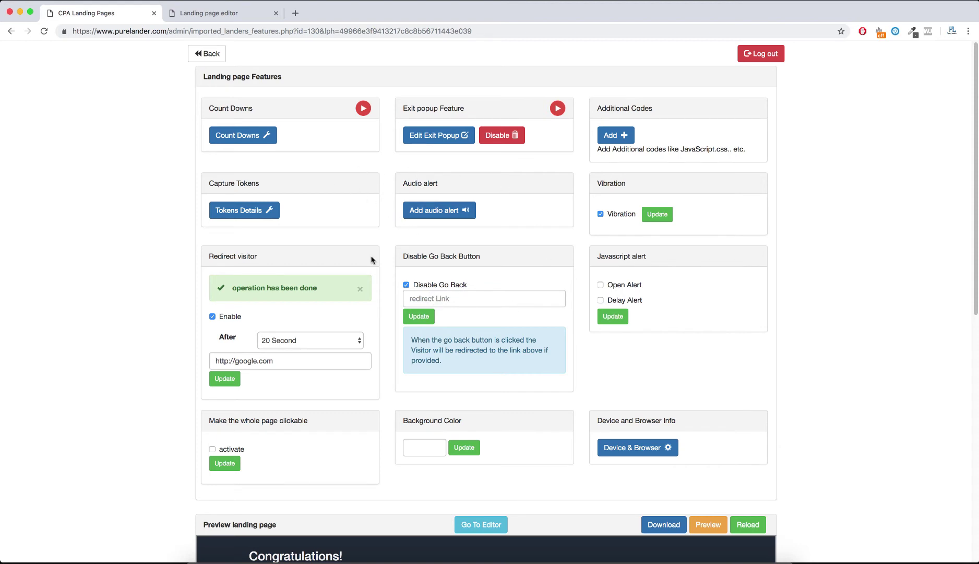
click(423, 301)
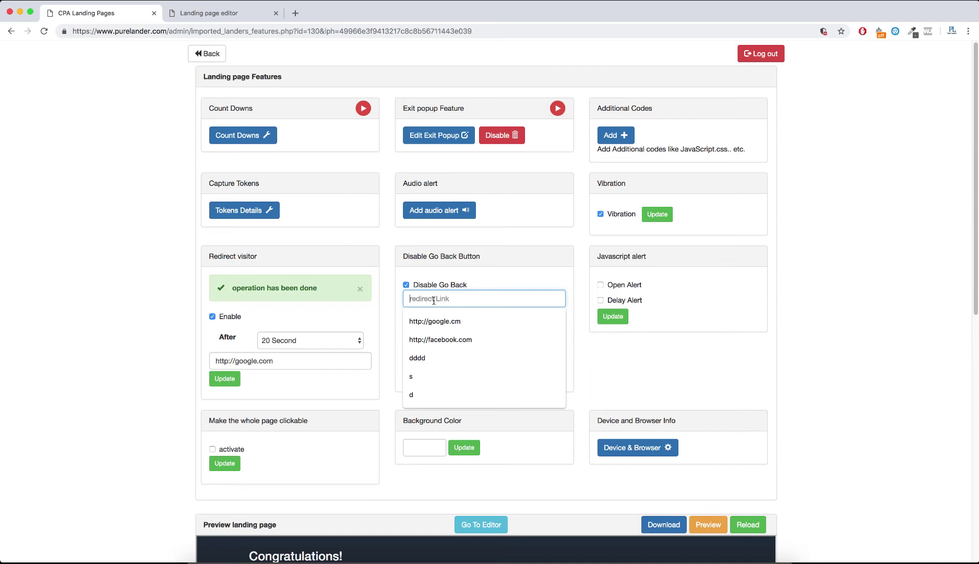
click(434, 321)
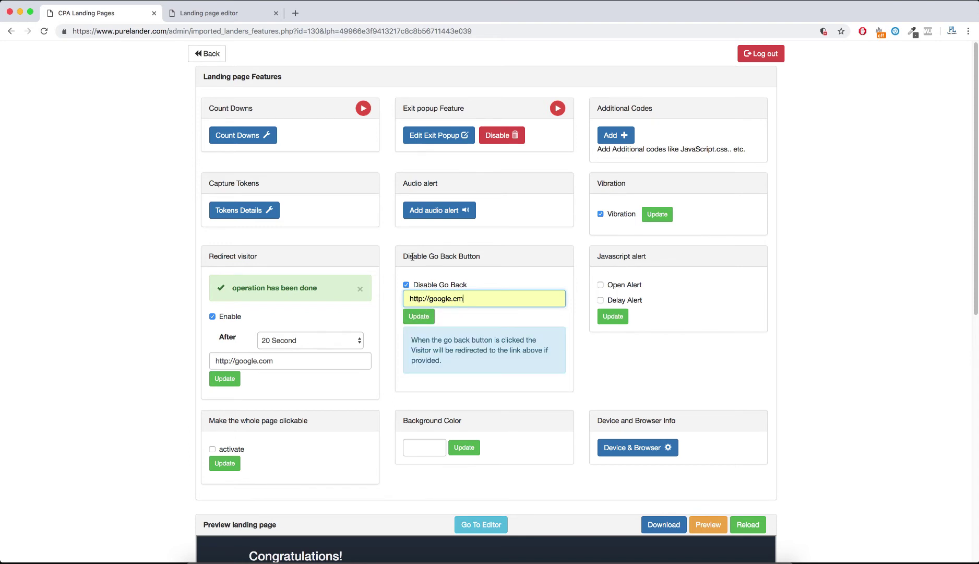
drag(421, 256, 444, 255)
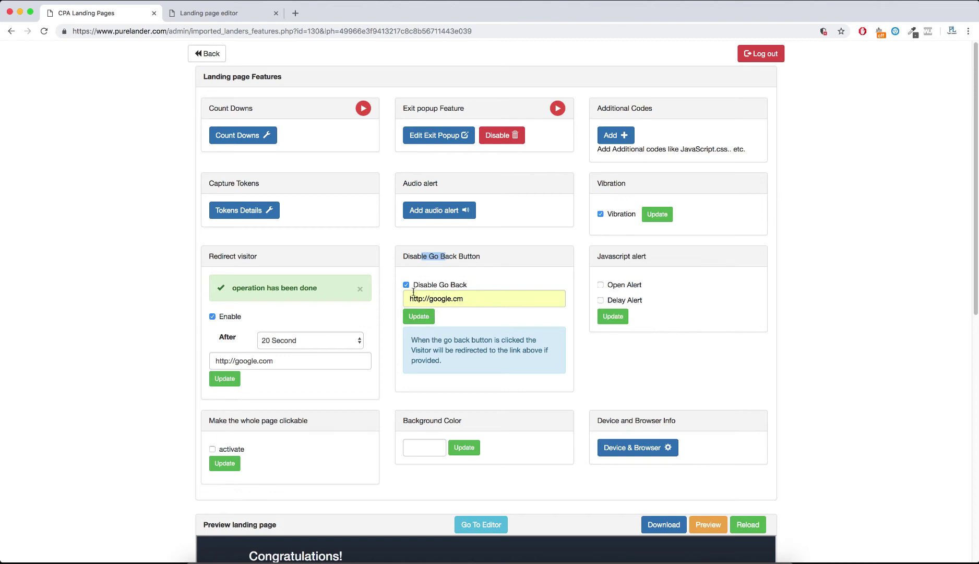
click(469, 302)
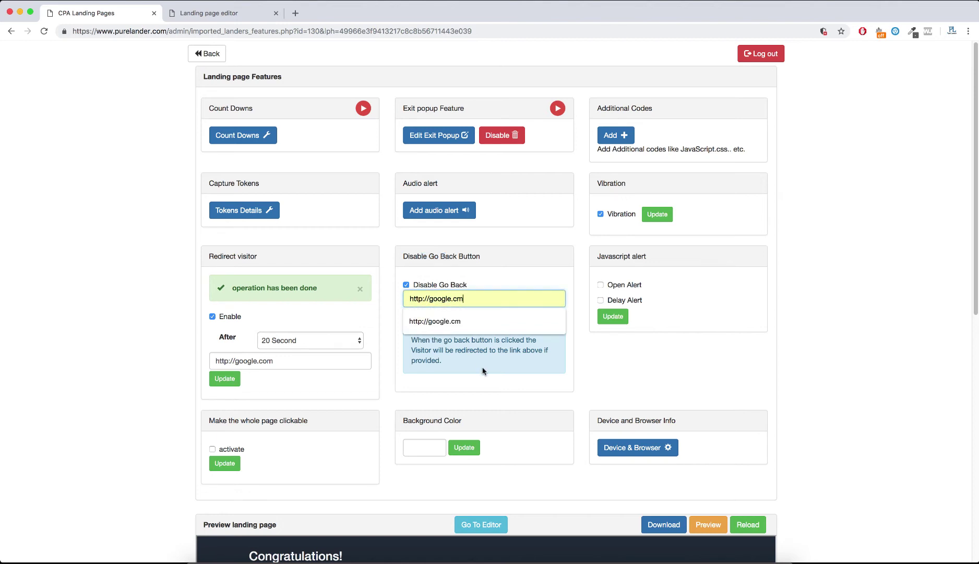
double_click(435, 301)
text(pure)
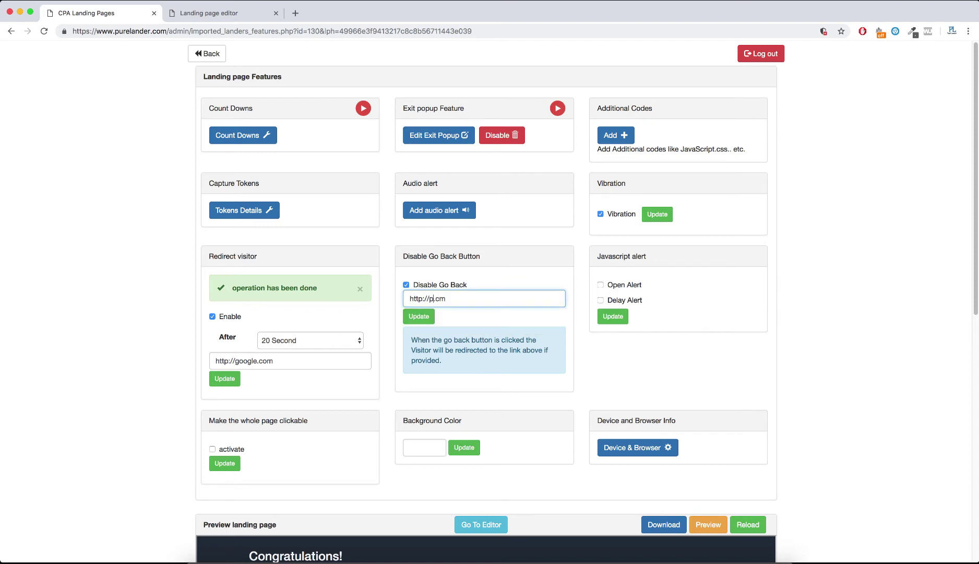
text(lander)
click(426, 319)
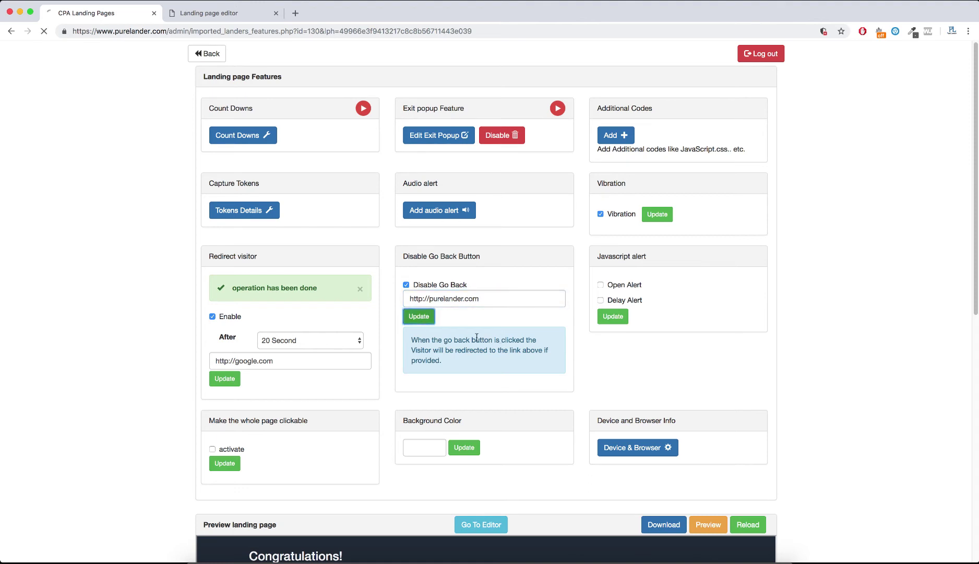
- Open the full preview of the landing page in its own browser tab
scroll(509, 343, down, 3)
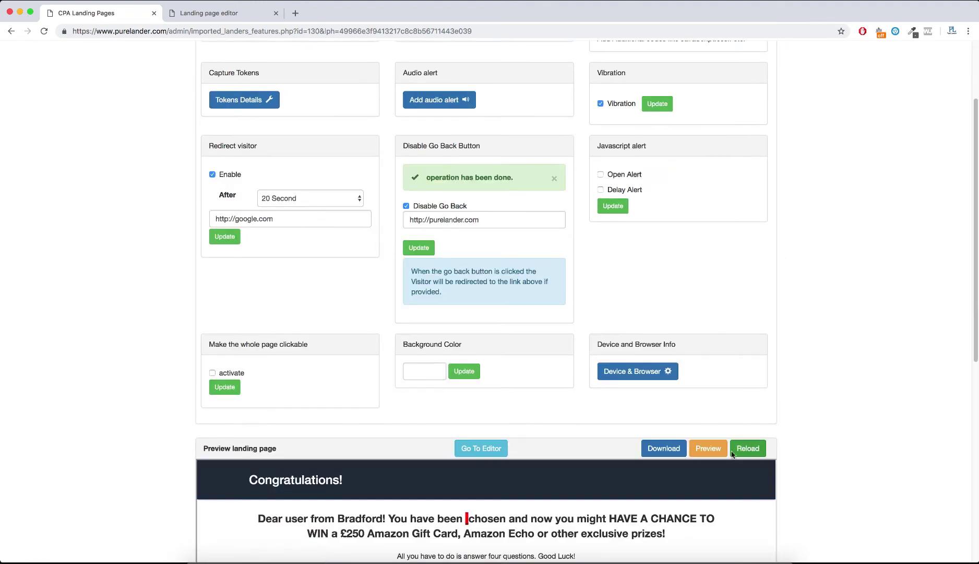
click(706, 385)
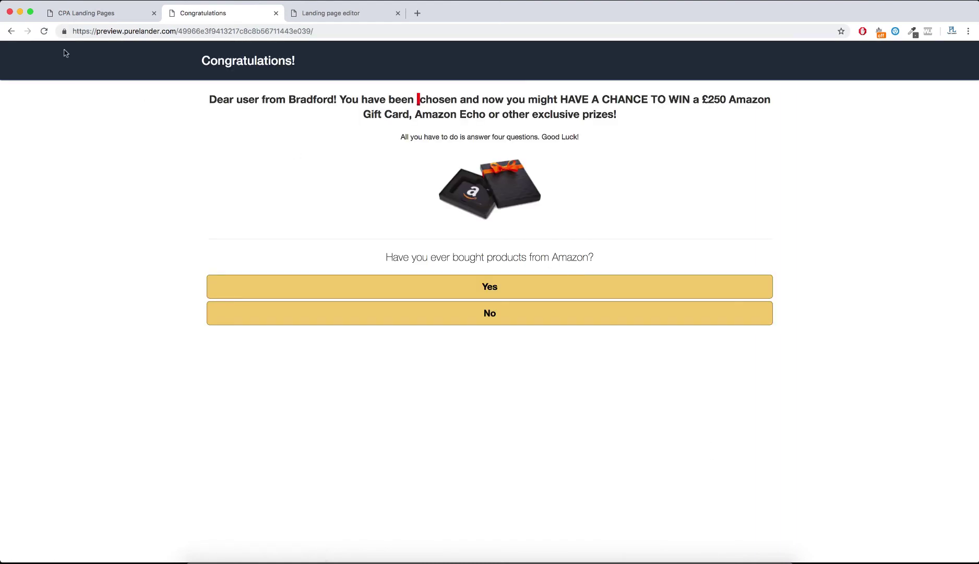
- Test the go-back redirect by navigating back from the full preview, check the resulting address, and close that tab
click(10, 31)
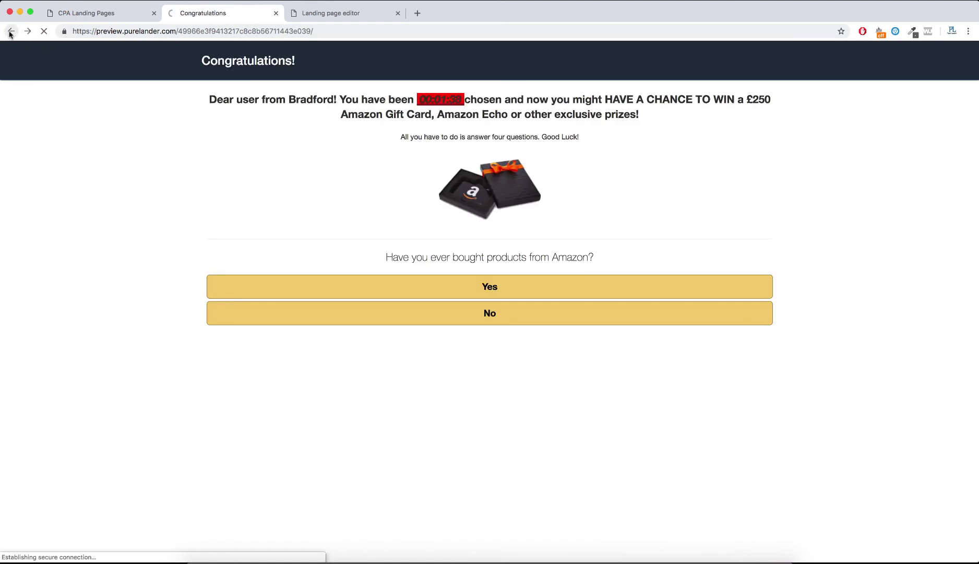
drag(124, 32, 212, 16)
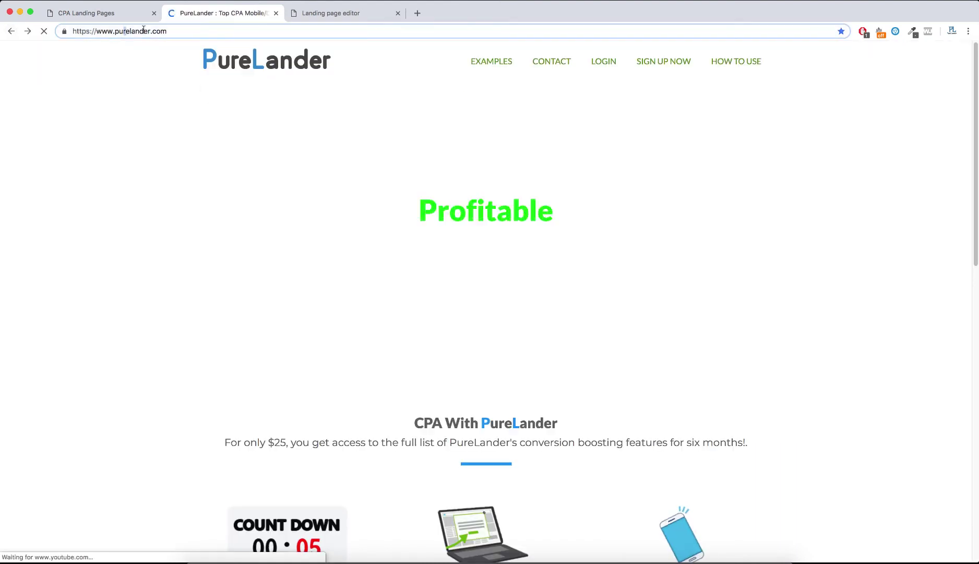
key(super+w)
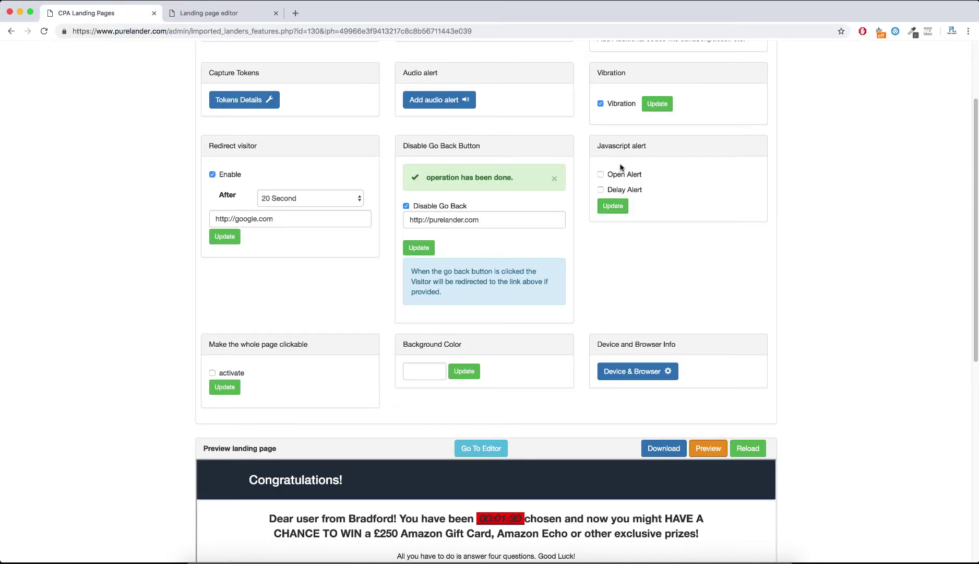
- Enable Open Alert with the text "alert", save the JavaScript alert setting, and dismiss the alert in the embedded preview
click(600, 175)
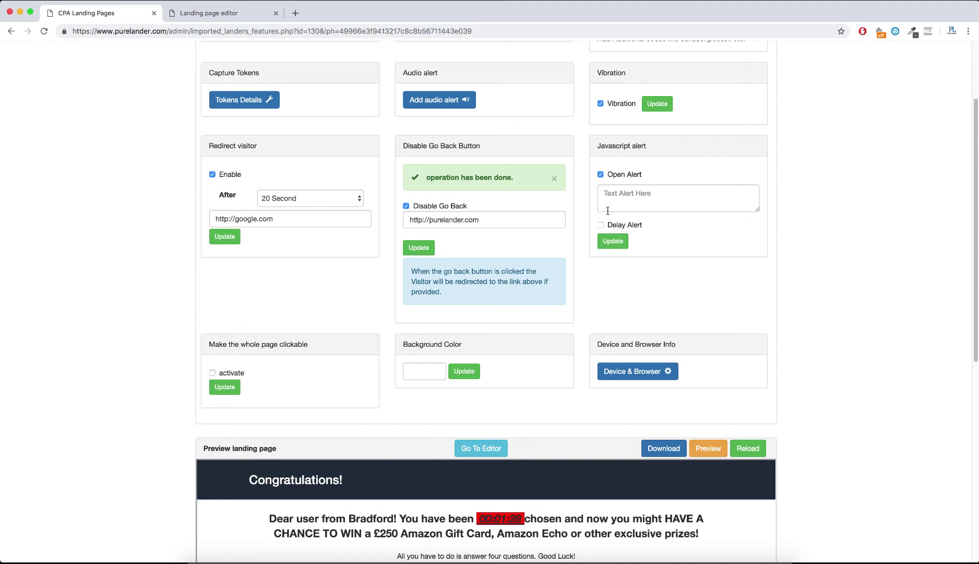
click(616, 198)
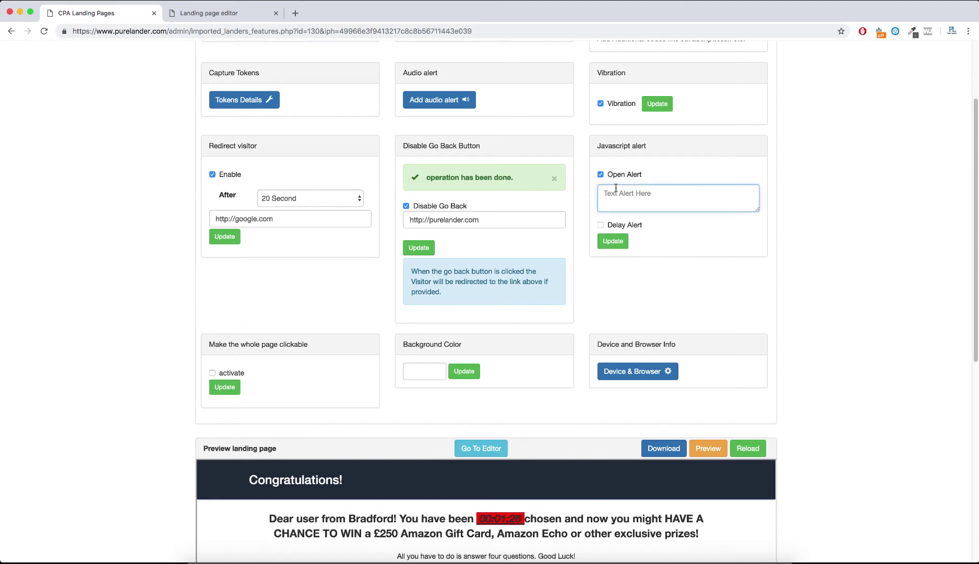
text(alert)
click(621, 241)
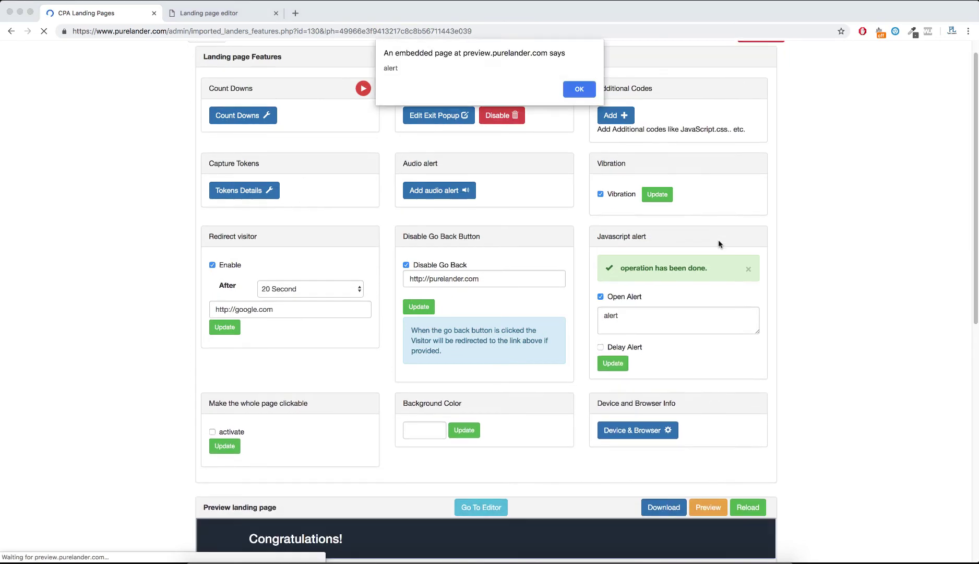
drag(400, 68, 387, 69)
click(572, 95)
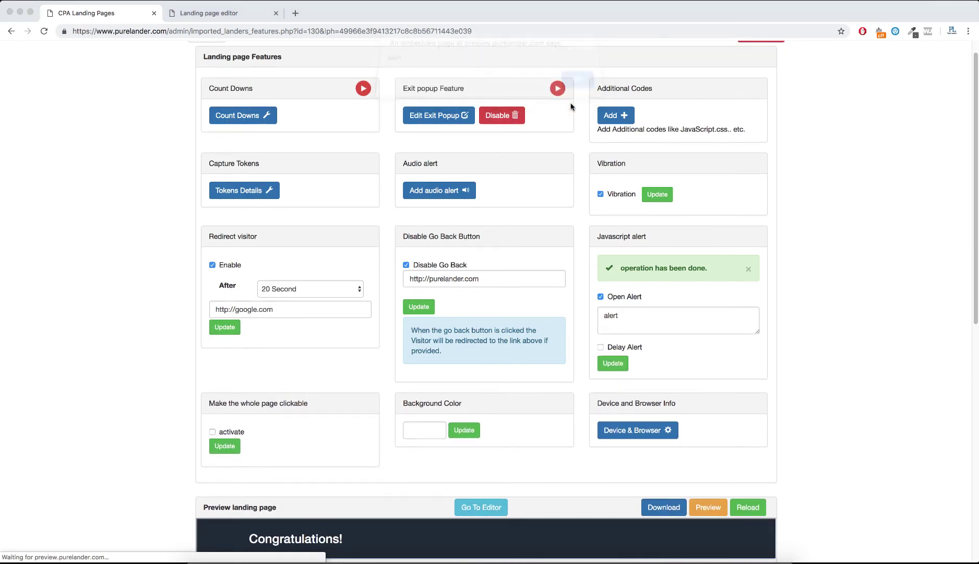
- Test the alert in the full preview of the landing page, dismiss it, and close the preview tab
click(706, 505)
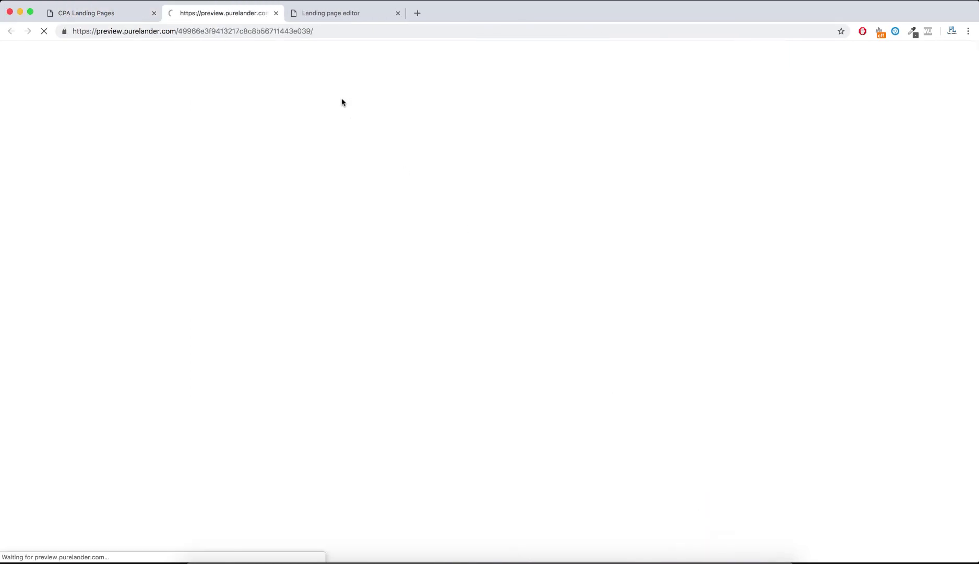
double_click(386, 67)
click(573, 93)
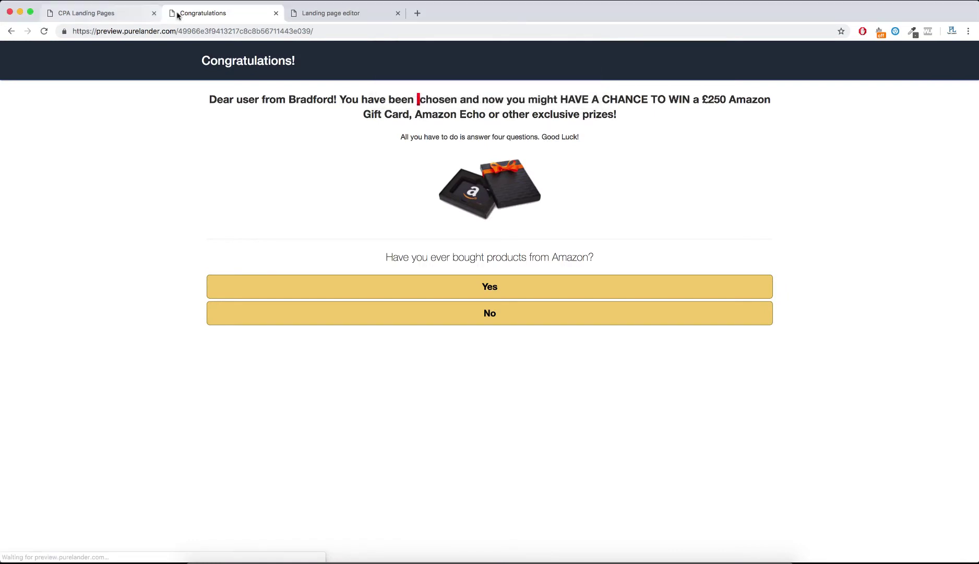
key(super+w)
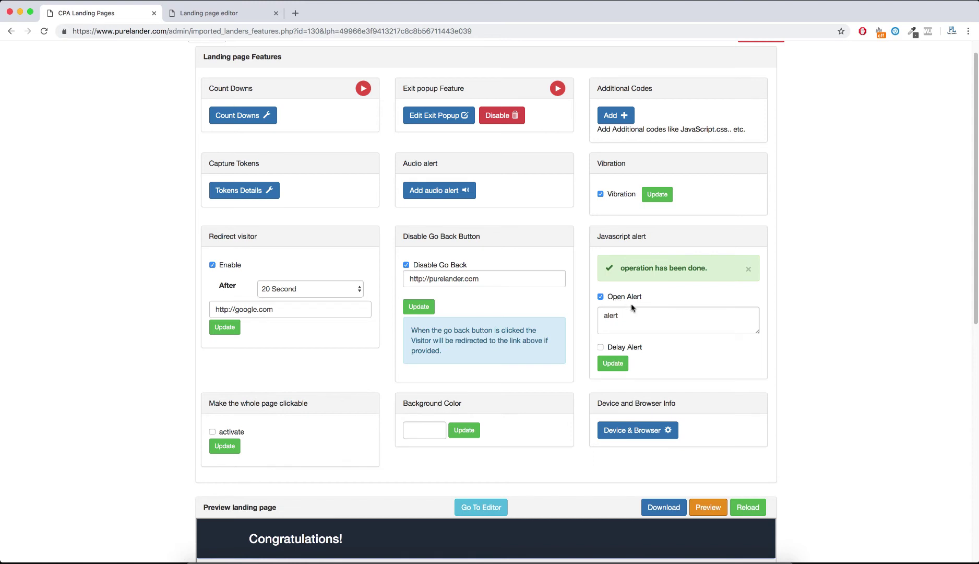
- Enable Delay Alert with a delay of 200 milliseconds and append "here" to the alert text
click(634, 318)
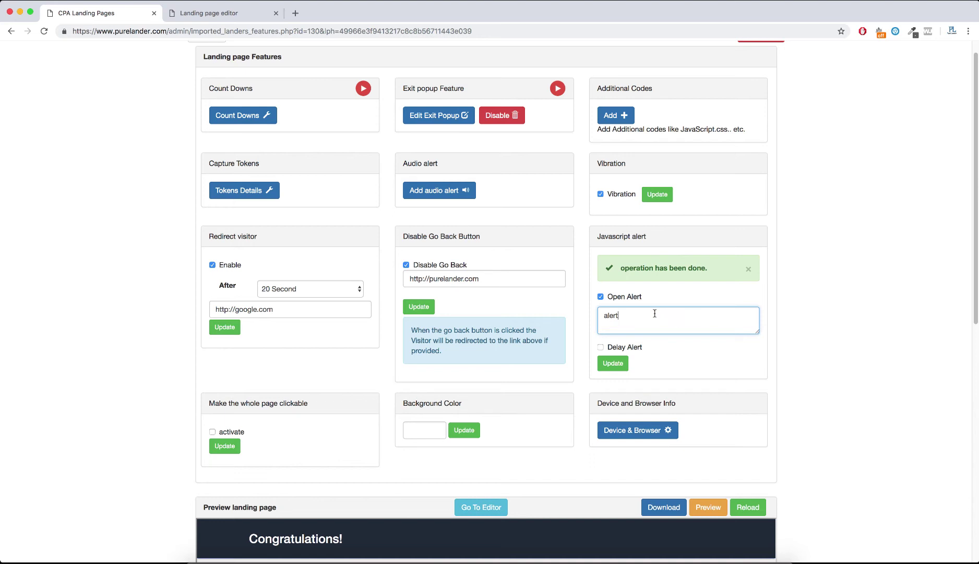
click(621, 349)
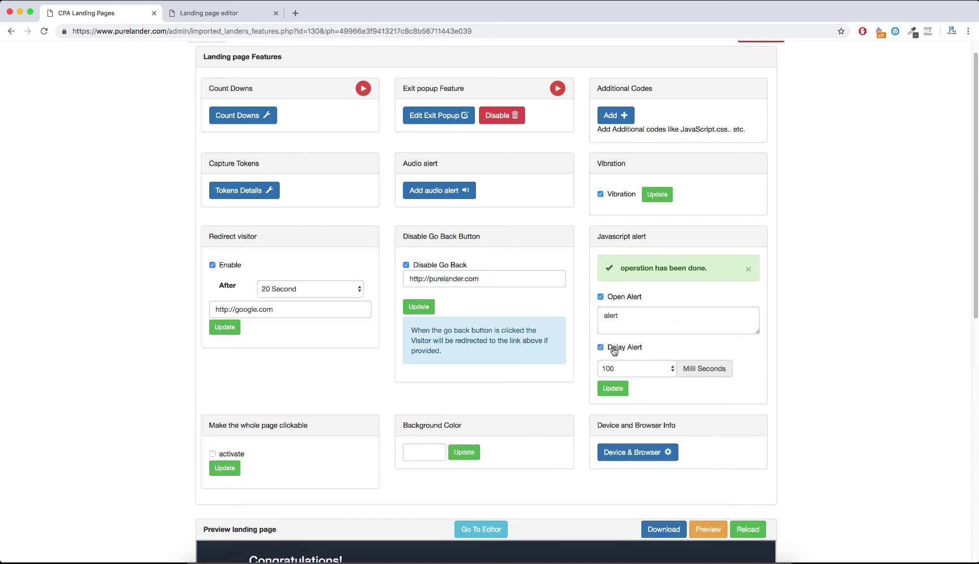
click(633, 369)
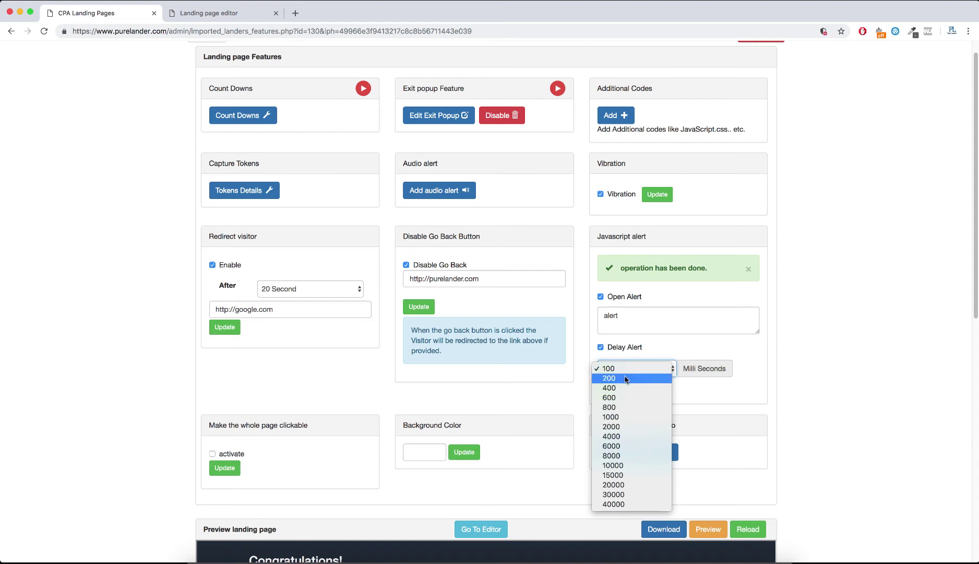
click(629, 378)
click(641, 322)
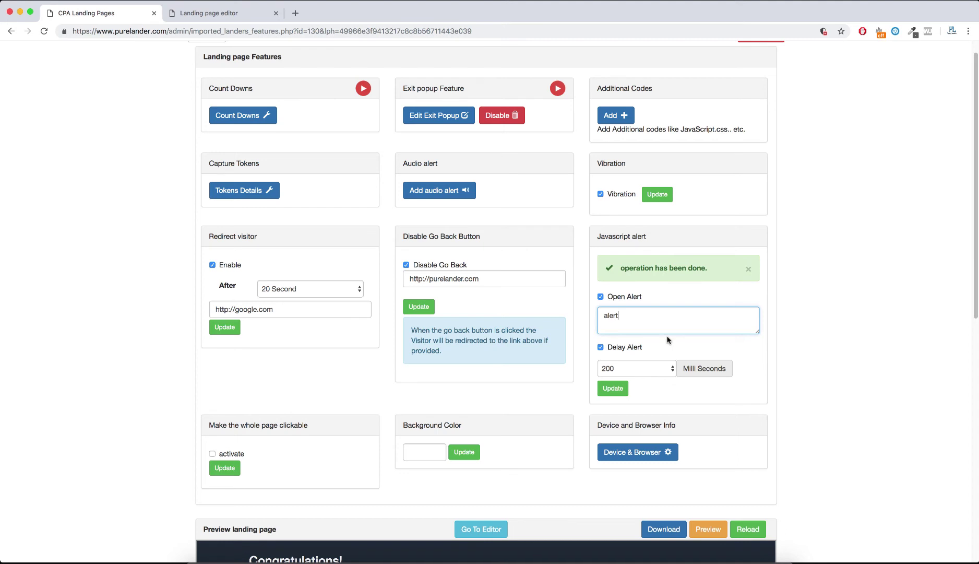
text(here)
- Disable both Delay Alert and Open Alert and save the JavaScript alert setting
click(624, 347)
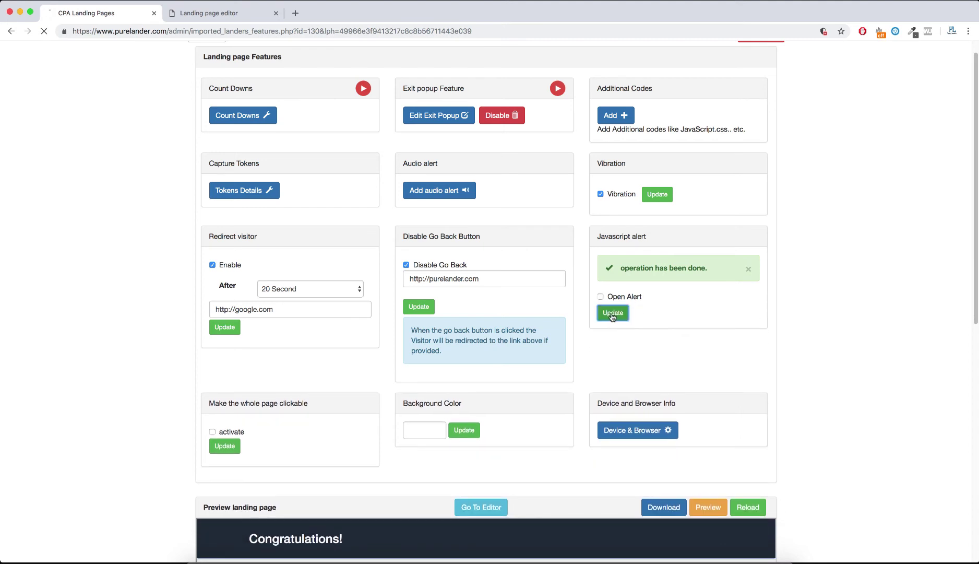
click(613, 316)
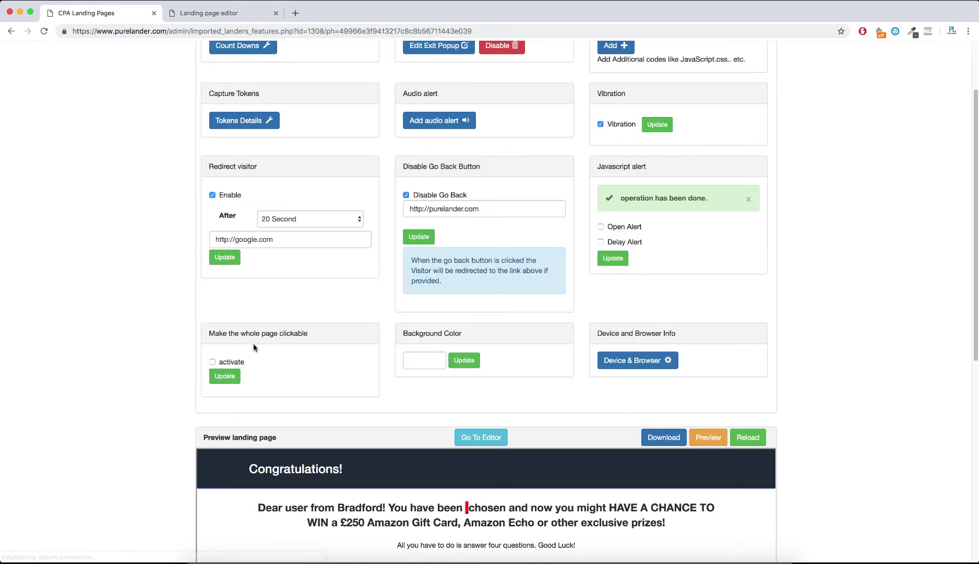
click(233, 362)
click(256, 383)
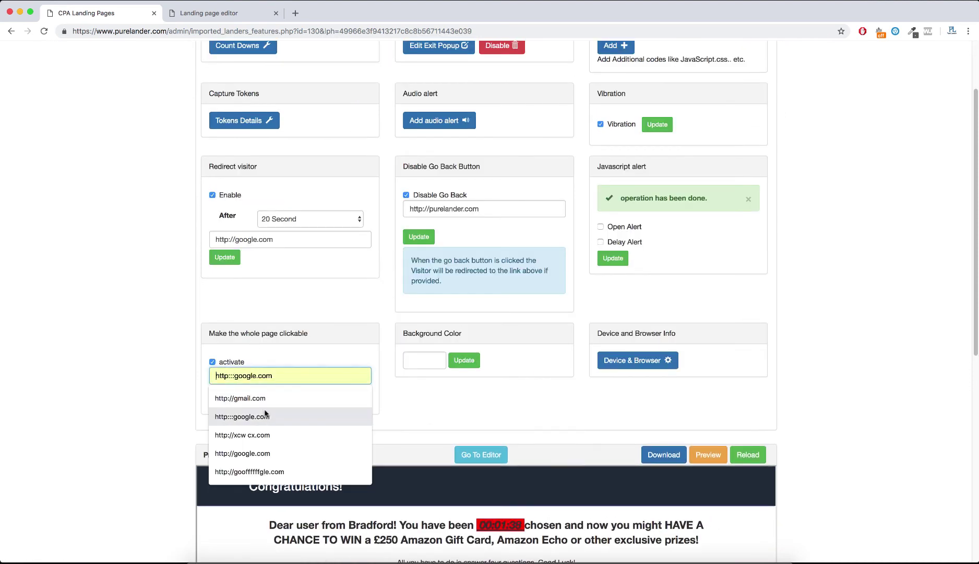
click(240, 398)
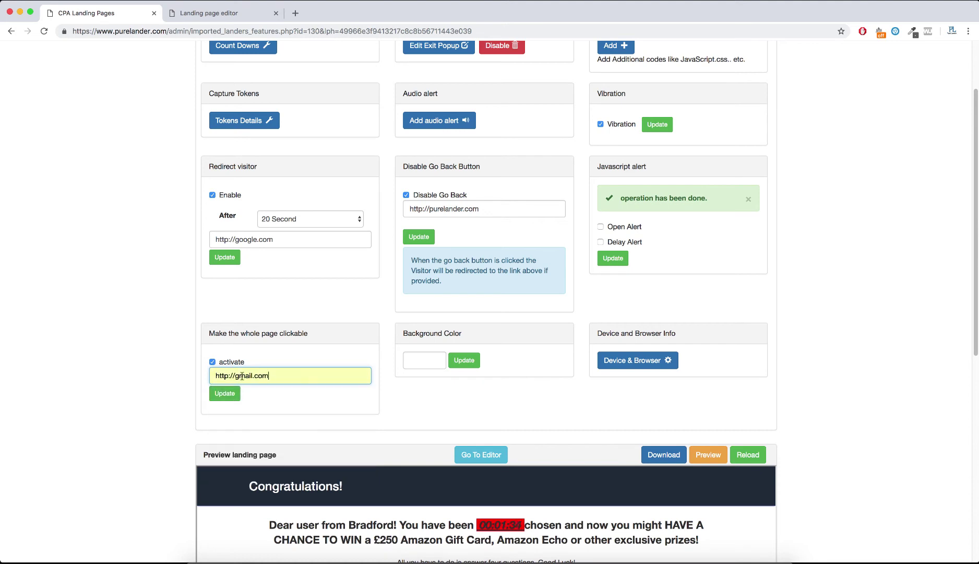
double_click(238, 375)
text(purelader)
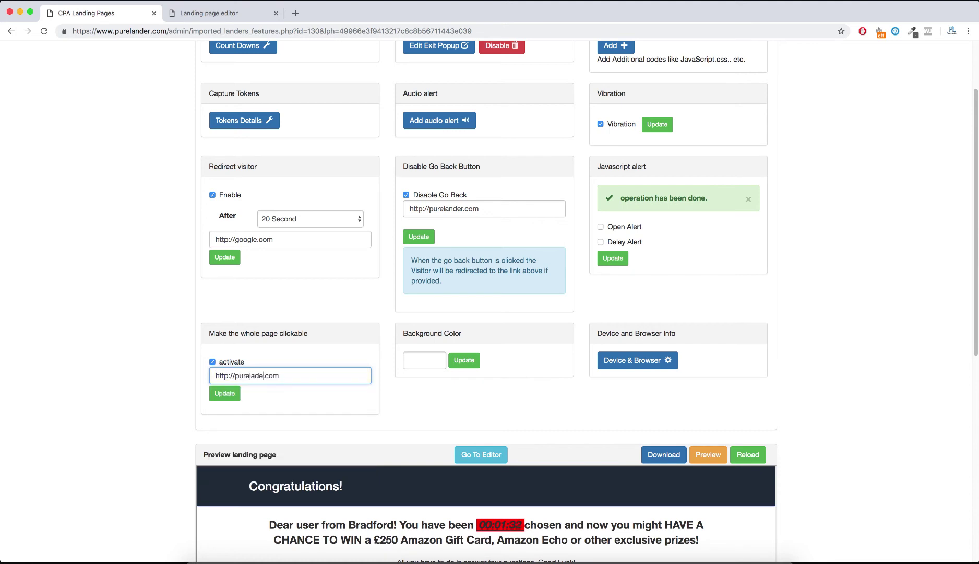
click(255, 375)
text(n)
click(225, 393)
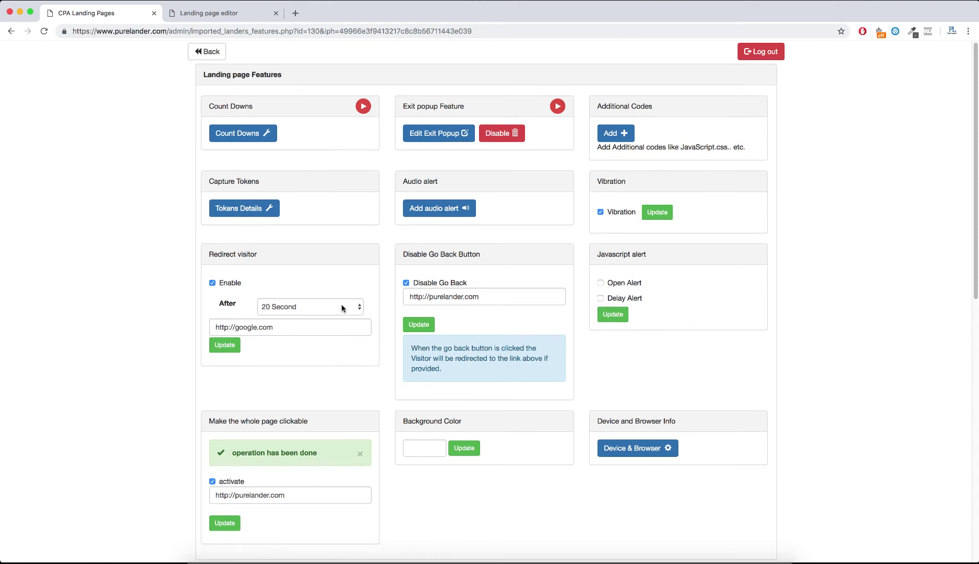
- Reload the embedded preview, test the whole-page link on a blank area of the full preview, and close that tab
scroll(340, 307, down, 3)
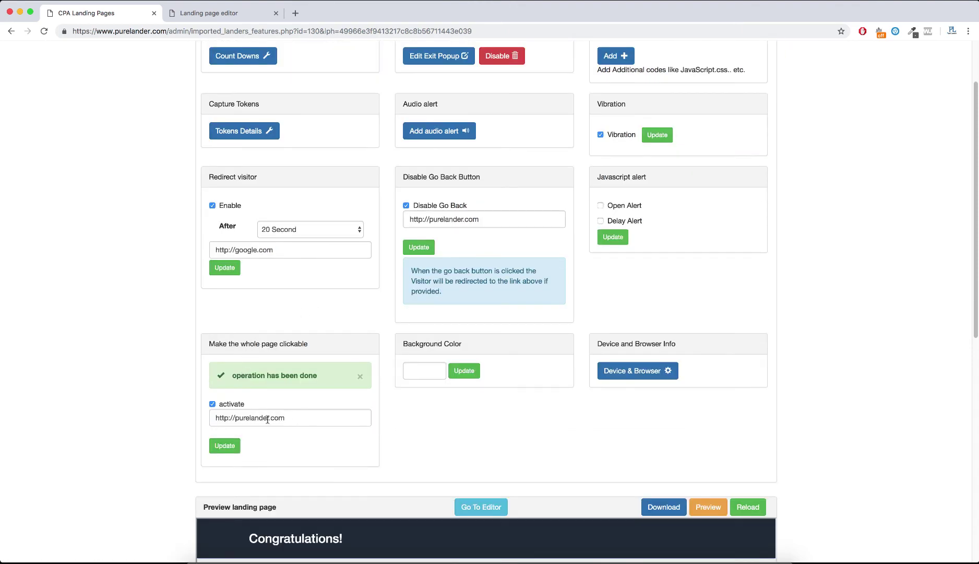
drag(269, 418, 219, 418)
click(749, 507)
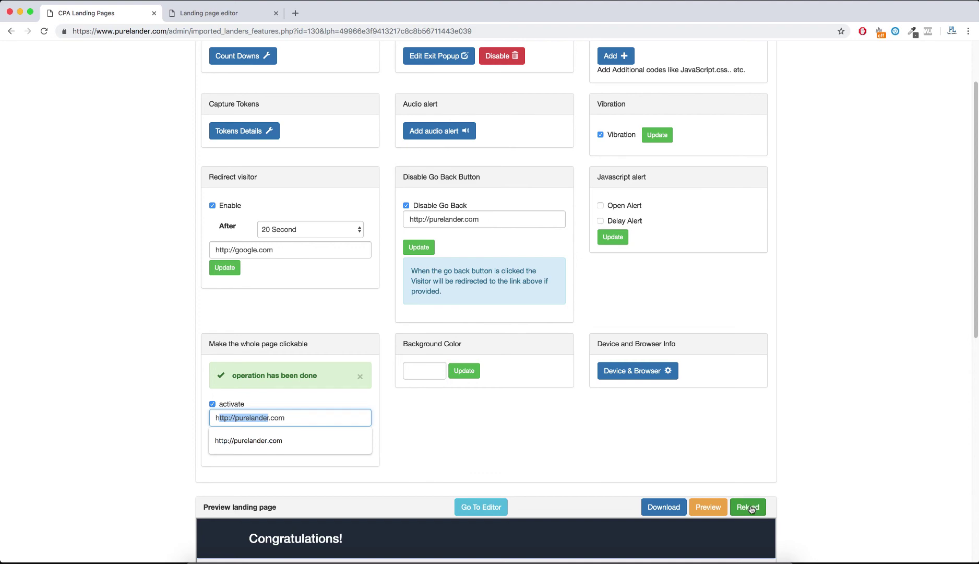
scroll(742, 256, down, 8)
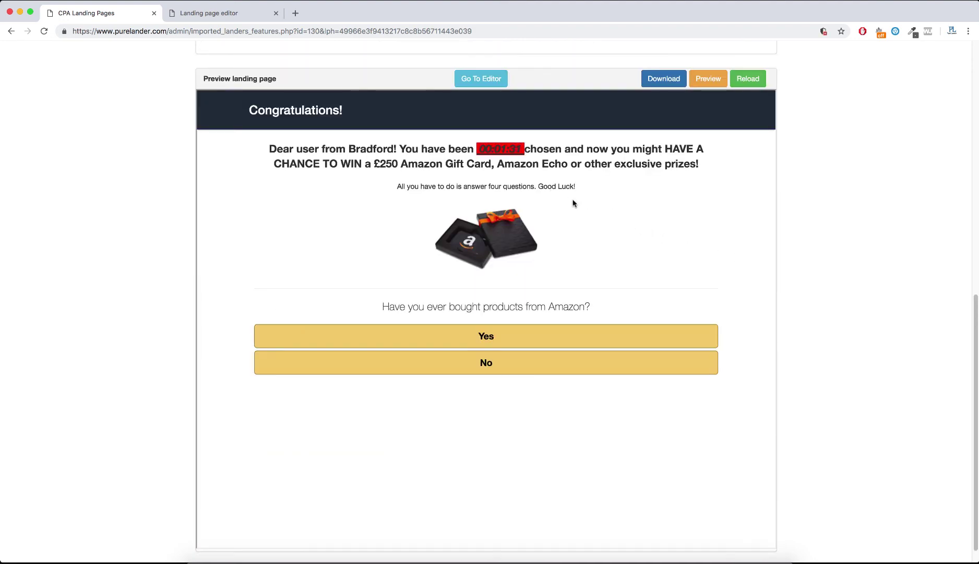
scroll(574, 204, up, 1)
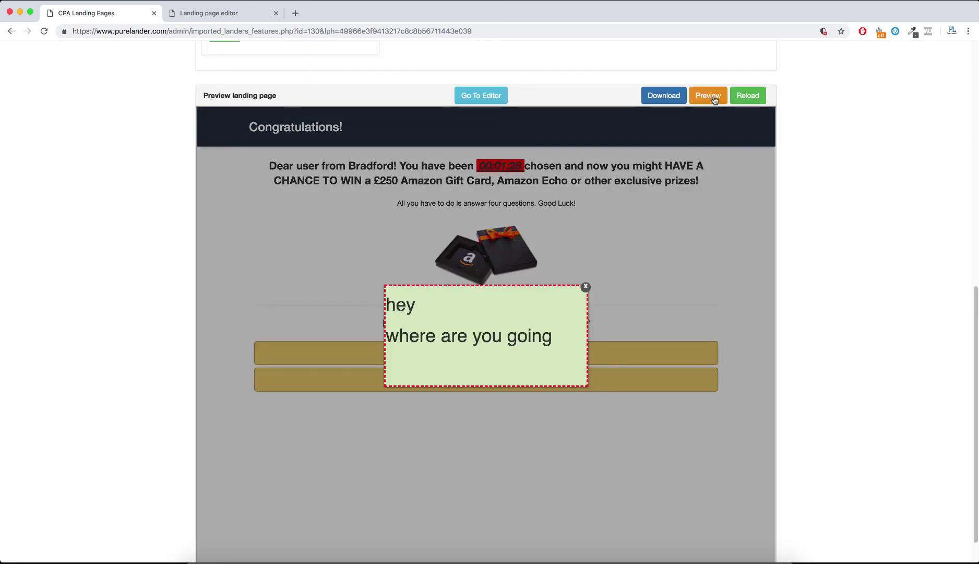
click(710, 96)
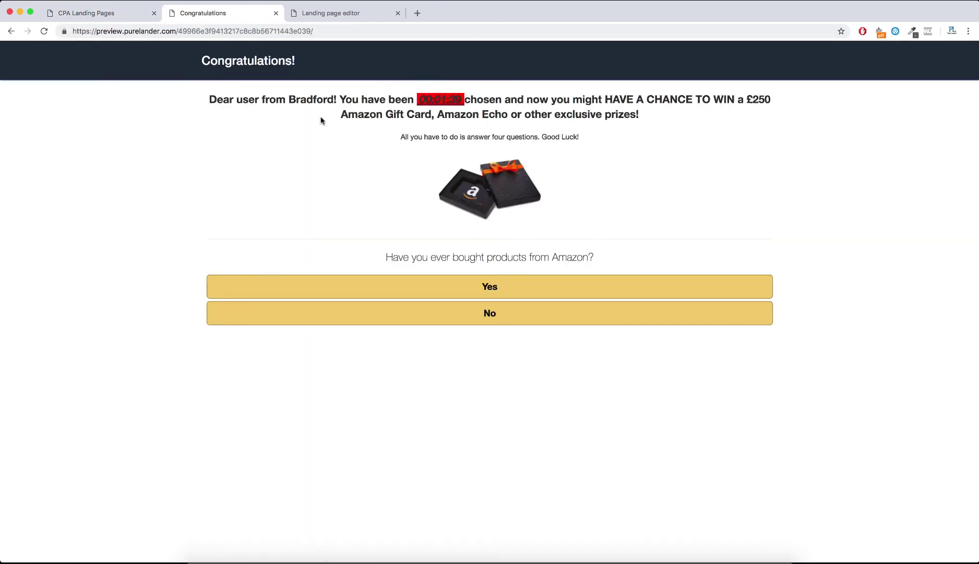
click(321, 120)
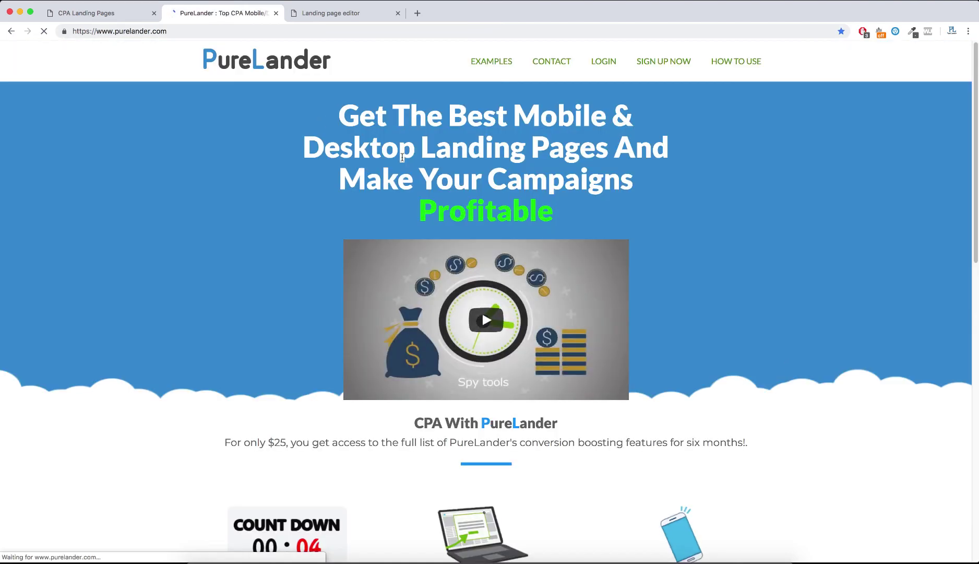
key(super+w)
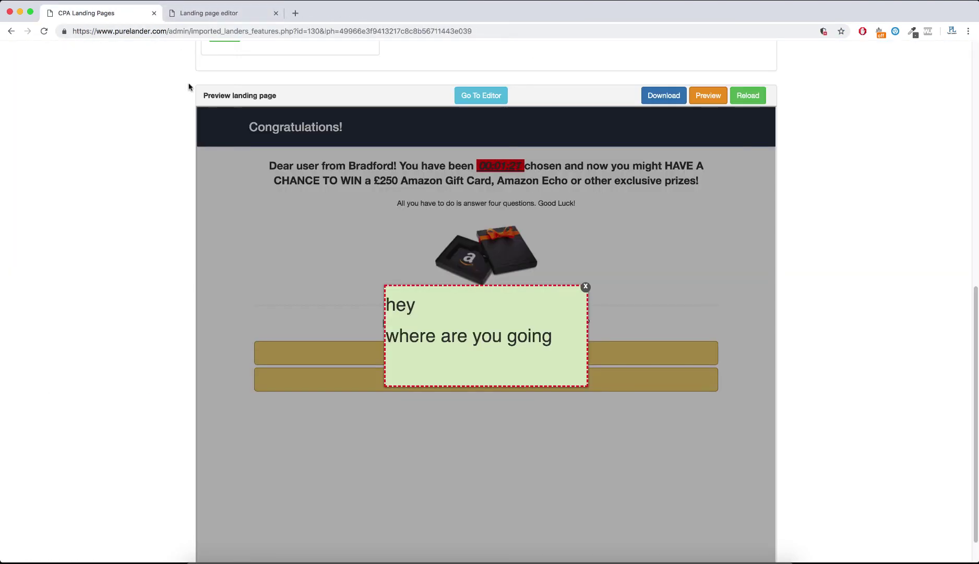
- Set the landing page's background color to red #f50000 and save it
scroll(287, 191, up, 6)
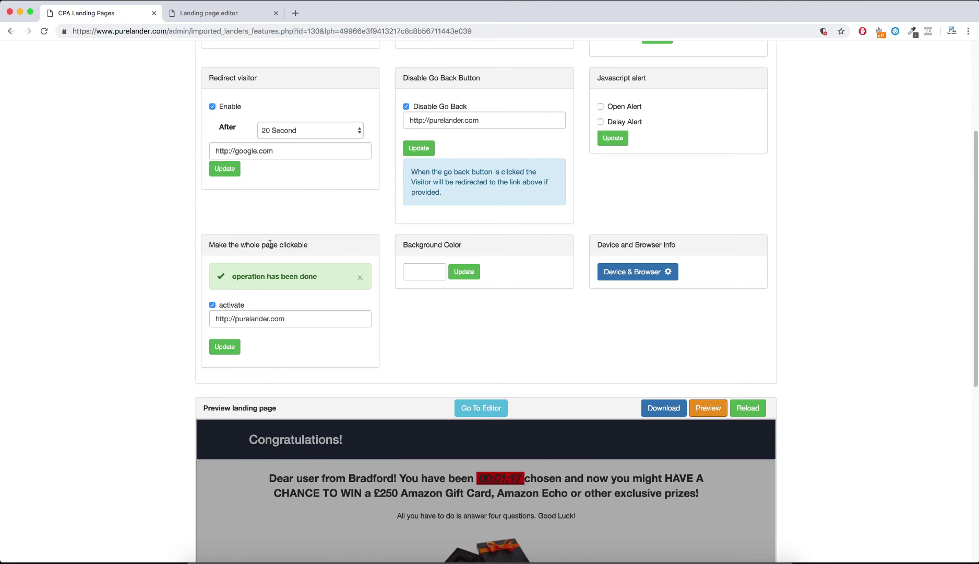
click(249, 319)
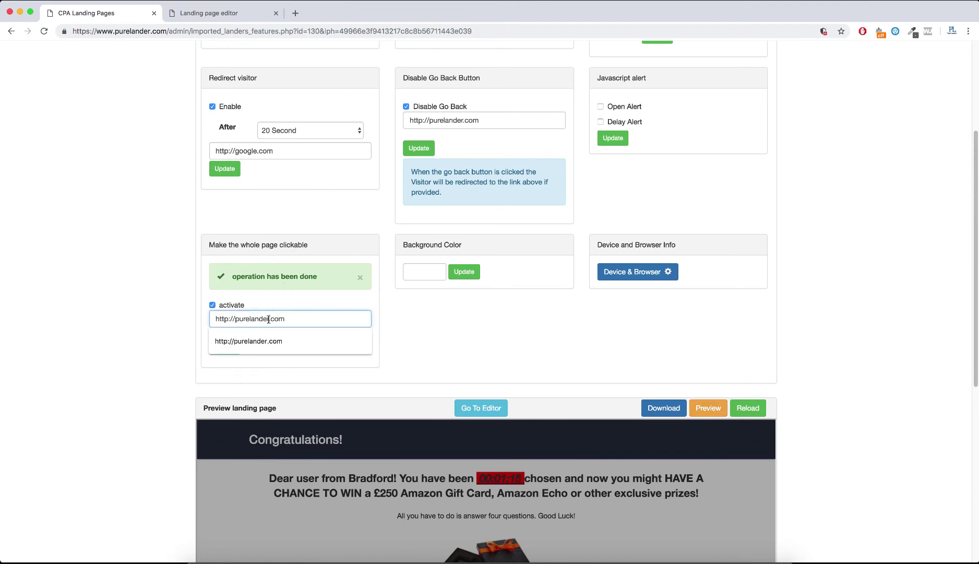
click(433, 272)
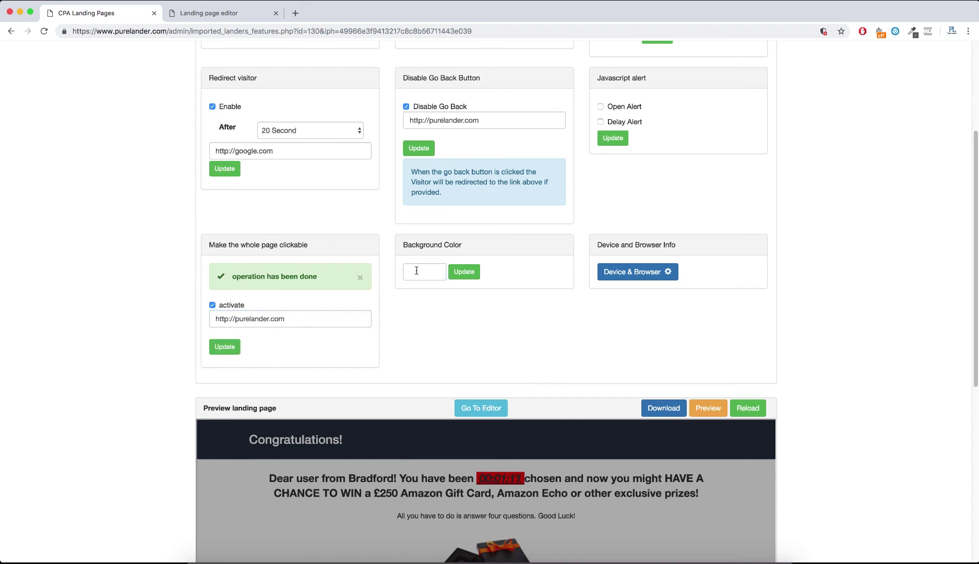
click(397, 311)
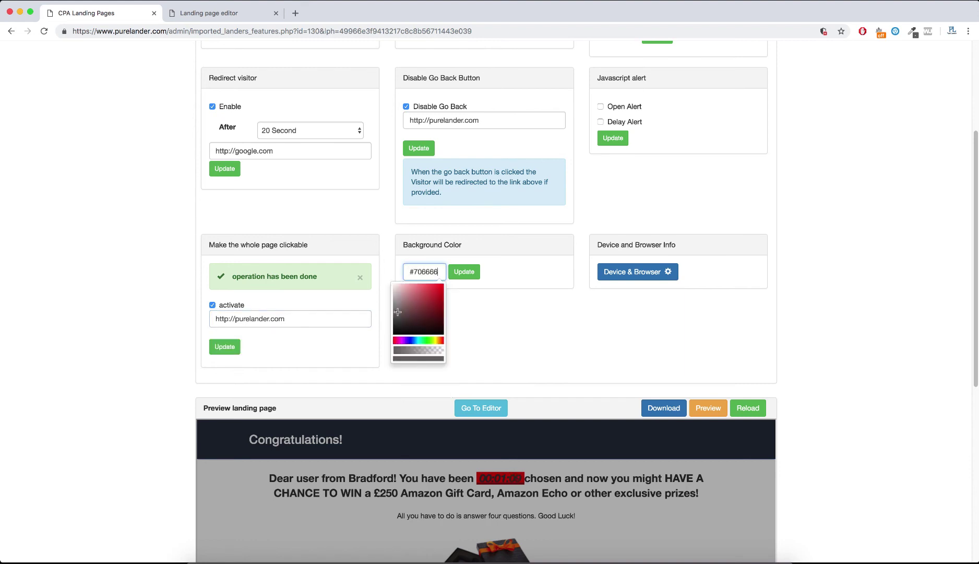
click(443, 285)
click(462, 277)
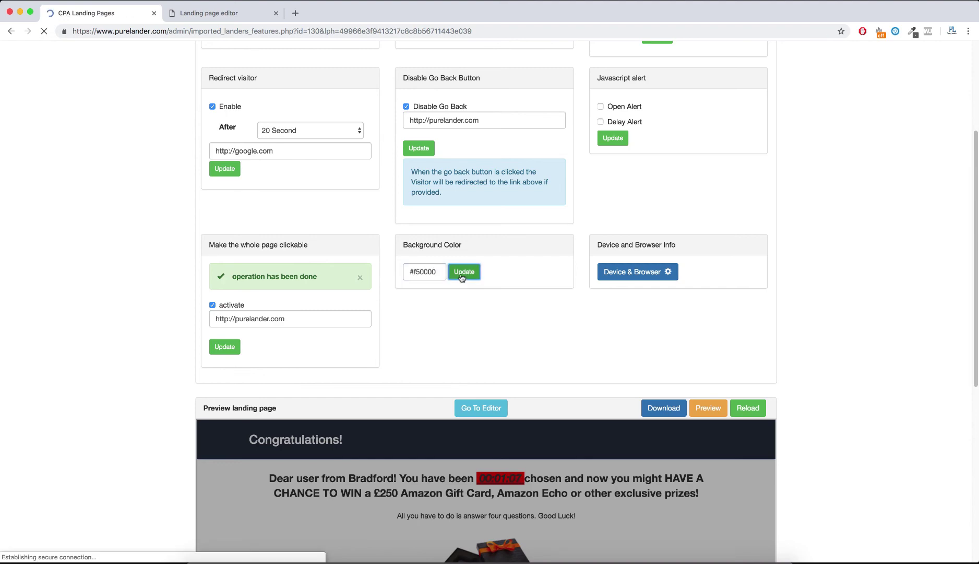
- Change the landing page's background color to yellow #fff808 and save it
scroll(470, 261, down, 10)
scroll(468, 245, up, 7)
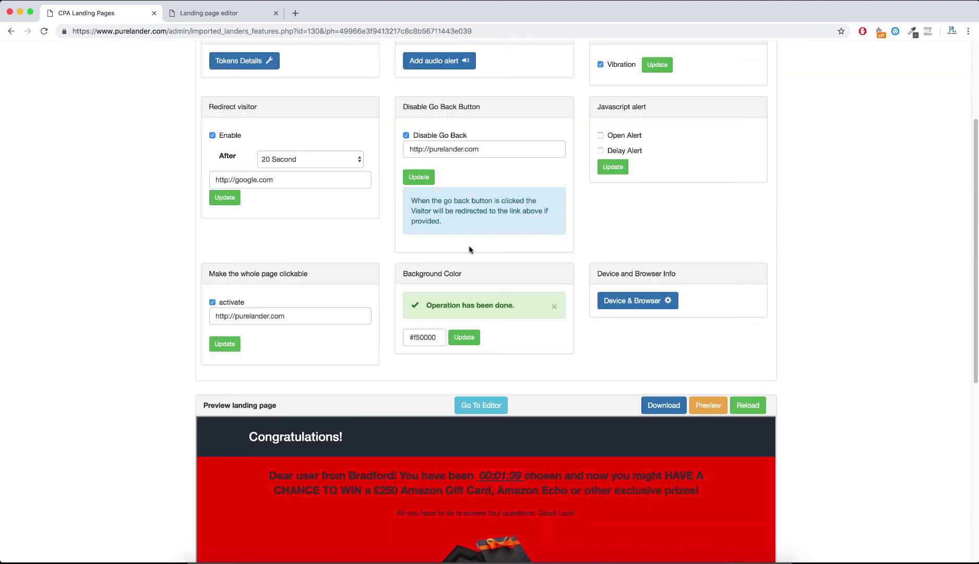
scroll(469, 245, down, 2)
click(424, 235)
click(433, 304)
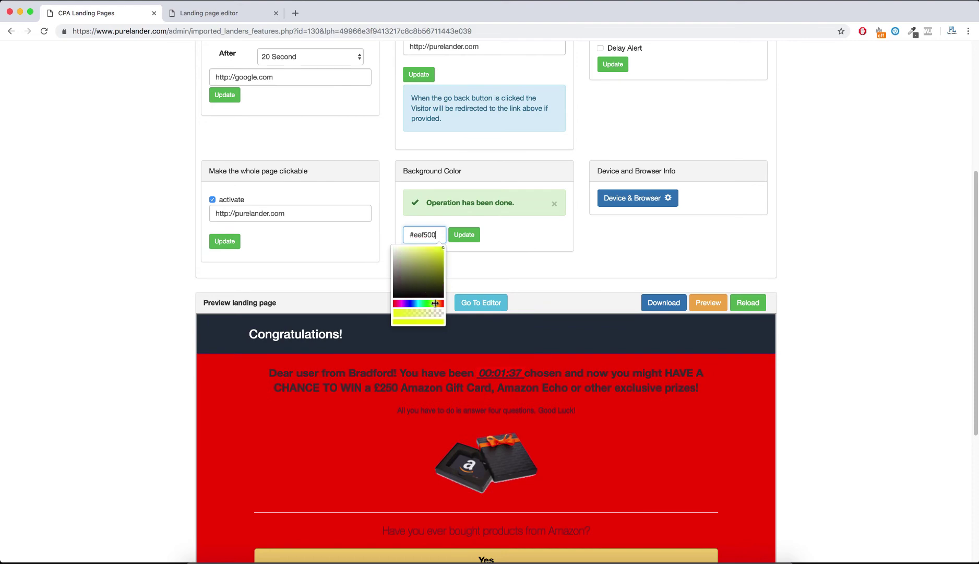
click(440, 246)
click(457, 240)
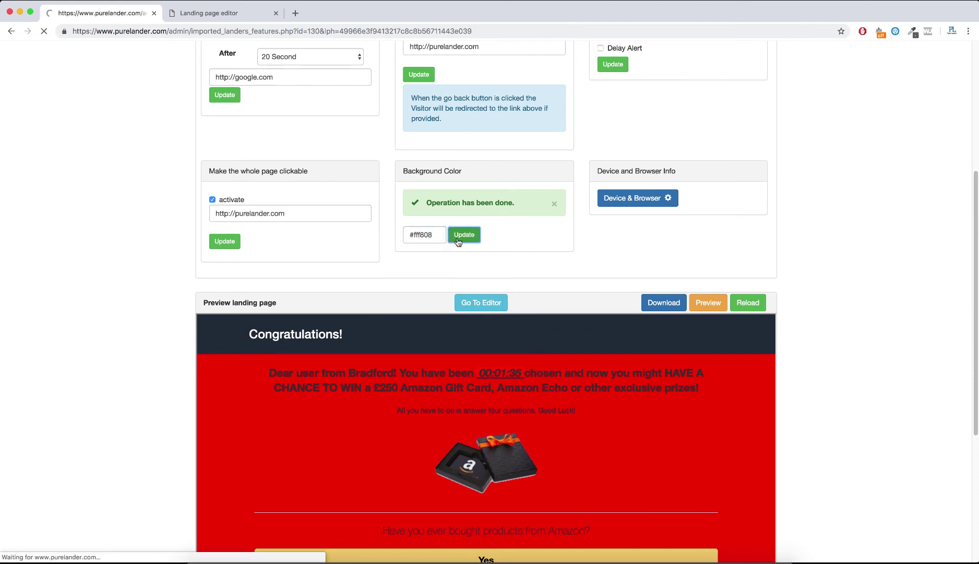
- Check the yellow background in the embedded preview, and open the Device and Browser info settings
scroll(457, 238, down, 8)
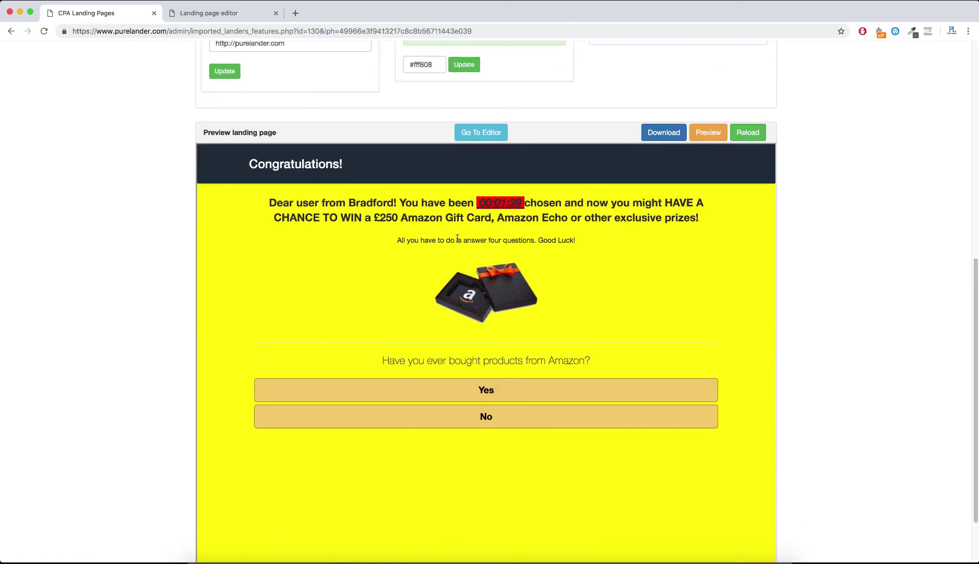
scroll(457, 239, up, 8)
scroll(536, 343, down, 1)
scroll(536, 343, down, 1)
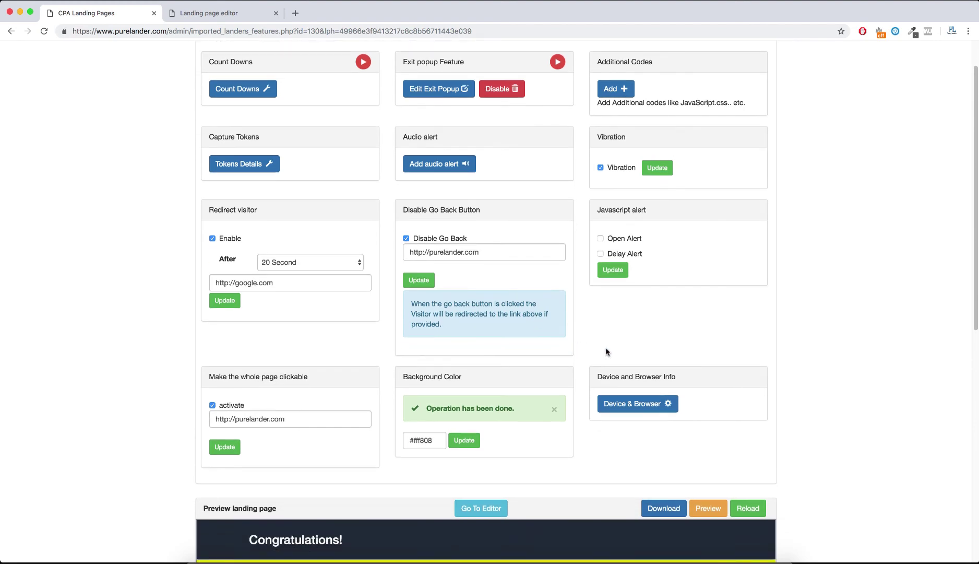
click(642, 404)
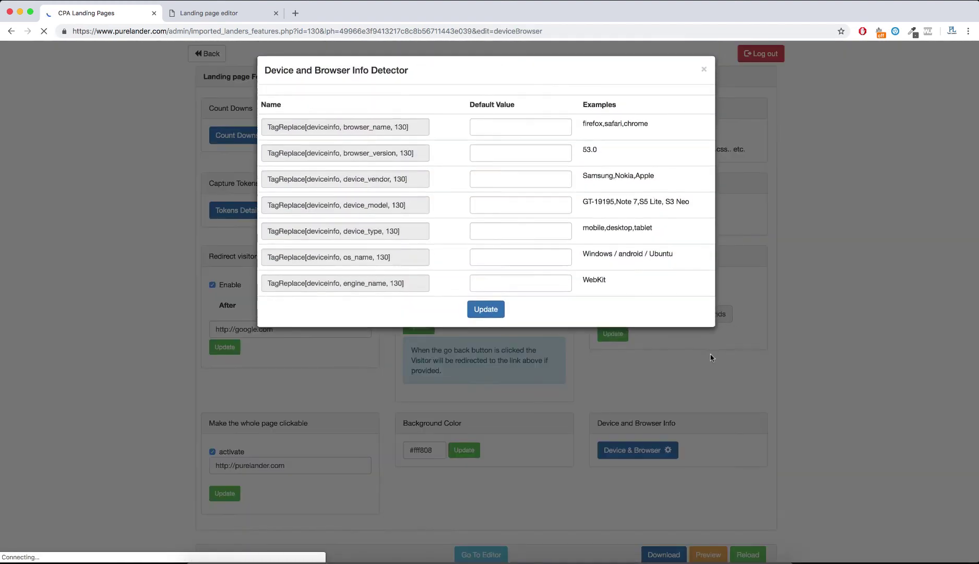
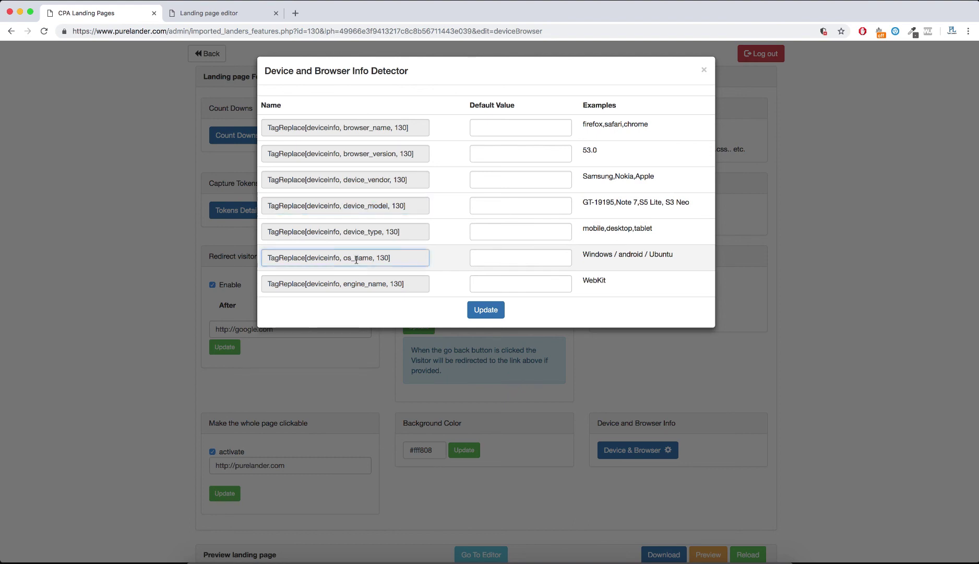
- Copy the device_vendor replacement tag from the Device and Browser Info Detector list
click(489, 253)
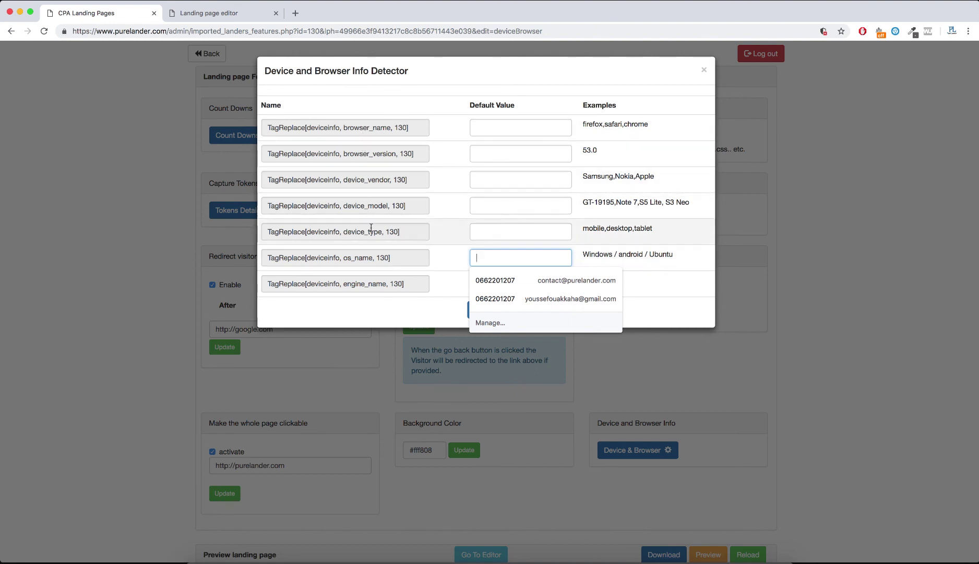
drag(414, 183, 288, 173)
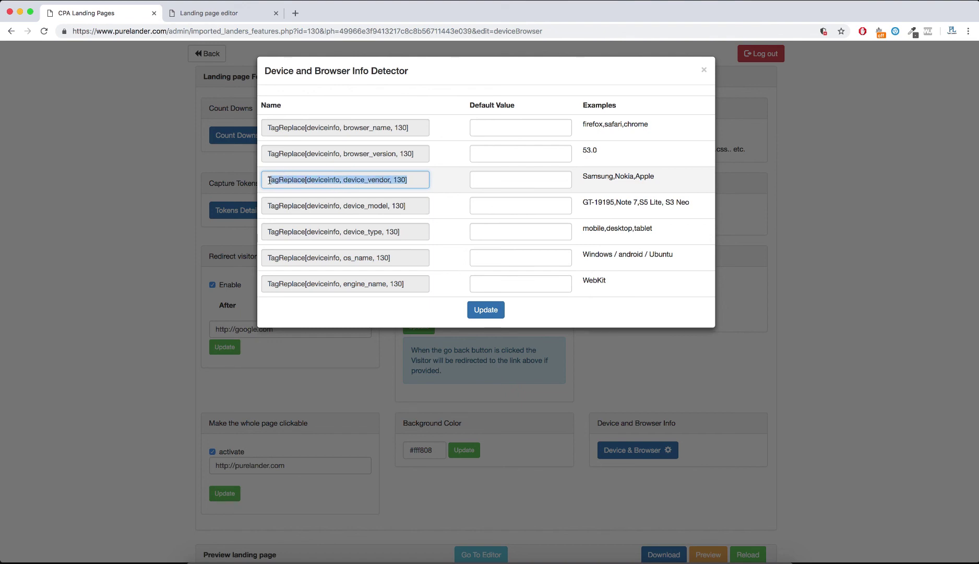
right_click(290, 182)
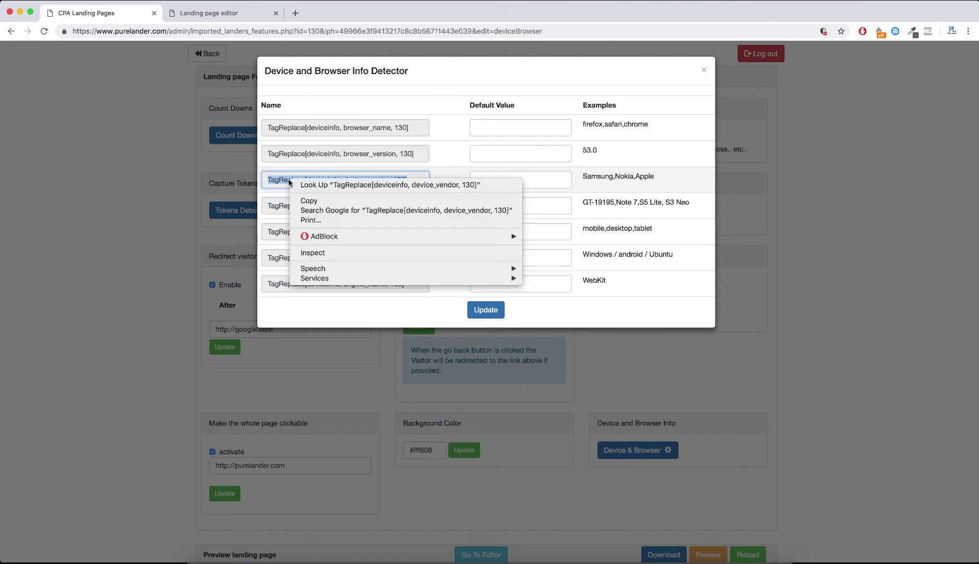
click(316, 201)
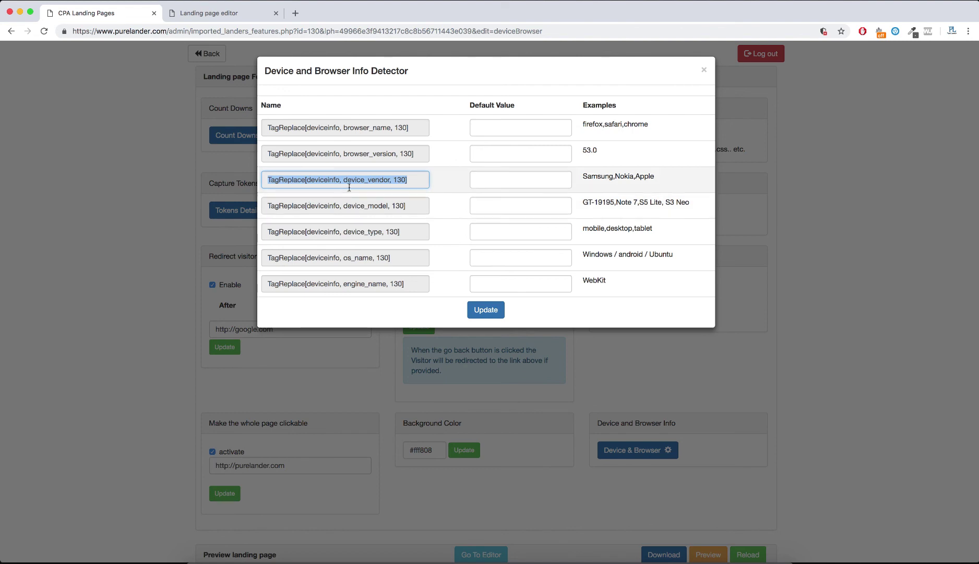
- Copy the full tag TagReplace[deviceinfo, browser_name, 130] from the browser name row
click(416, 154)
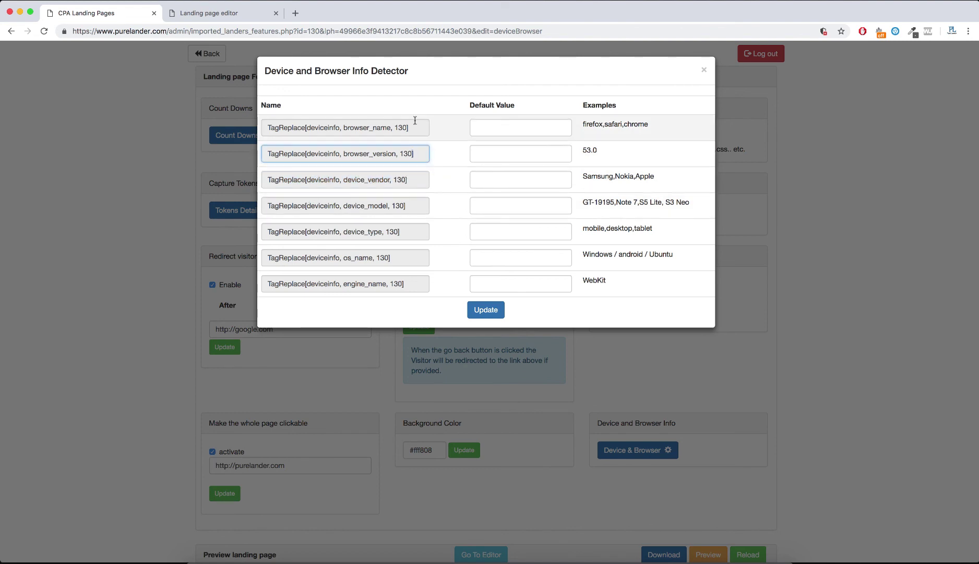
drag(416, 127, 262, 127)
right_click(263, 126)
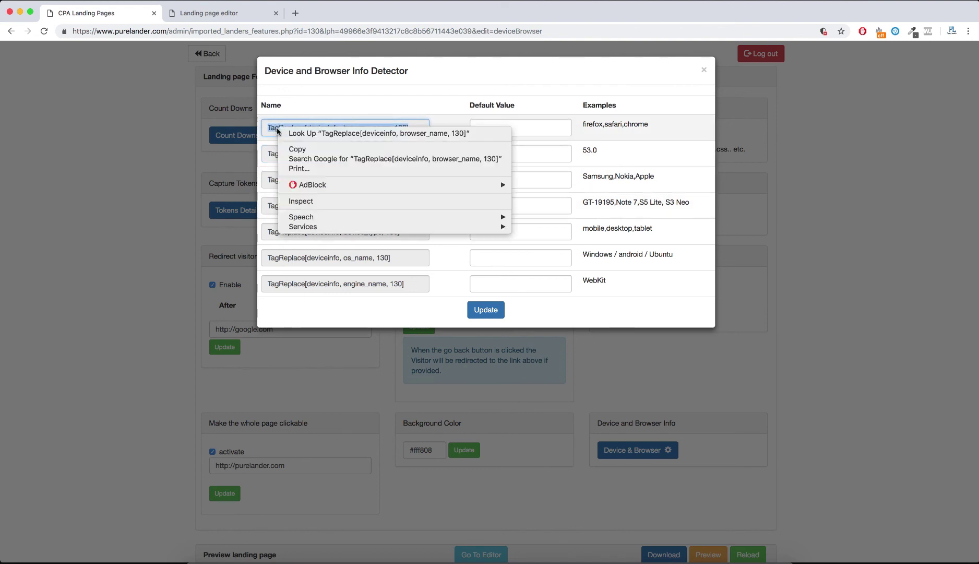
click(302, 151)
- Set the default value for the browser name tag to "safari" and save the device and browser settings
click(514, 129)
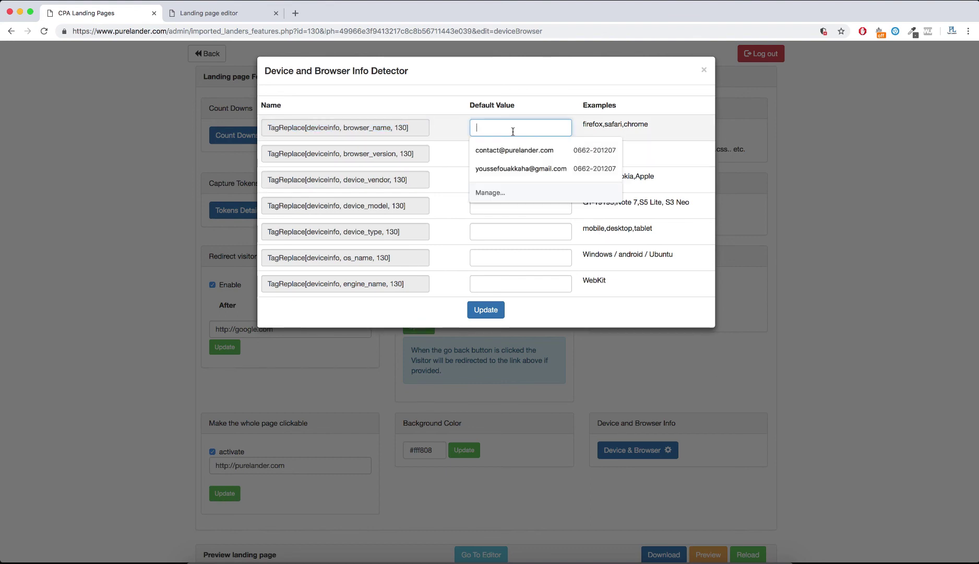
text(browser)
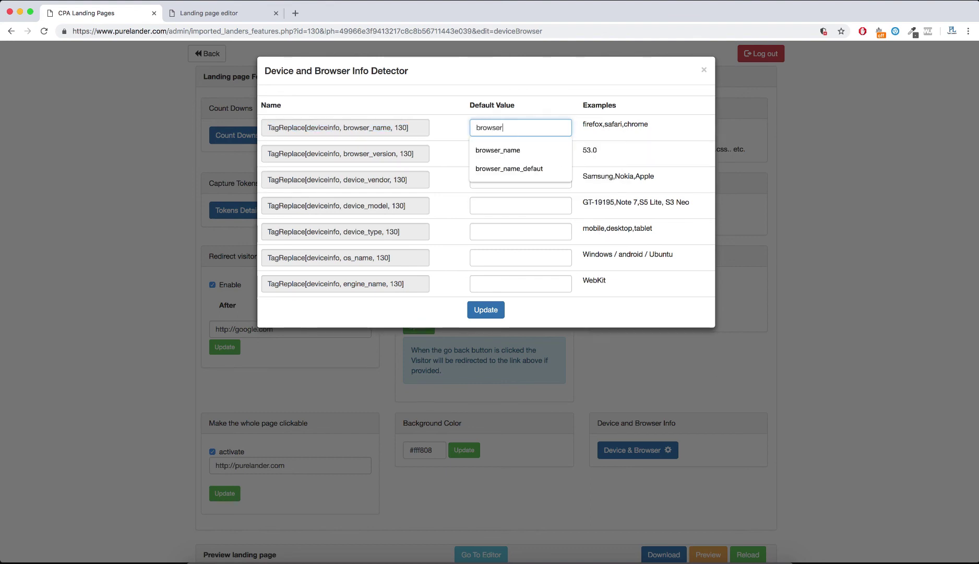
click(500, 154)
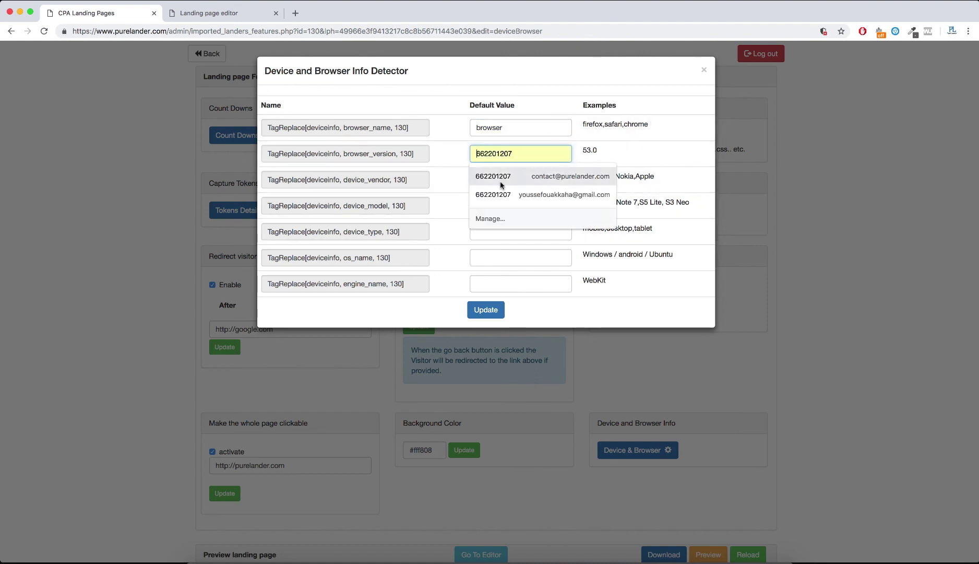
click(606, 155)
double_click(501, 128)
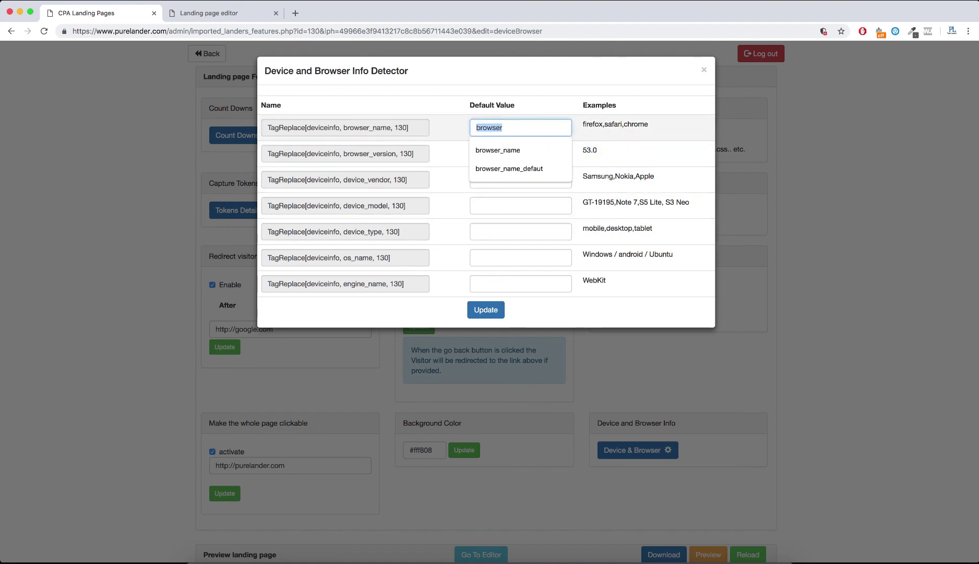
text(safari)
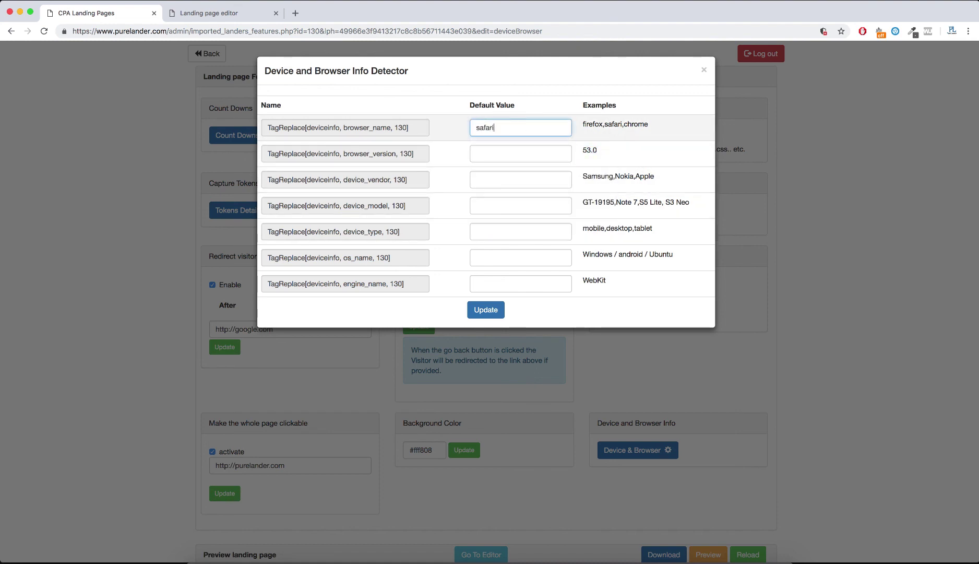
click(486, 313)
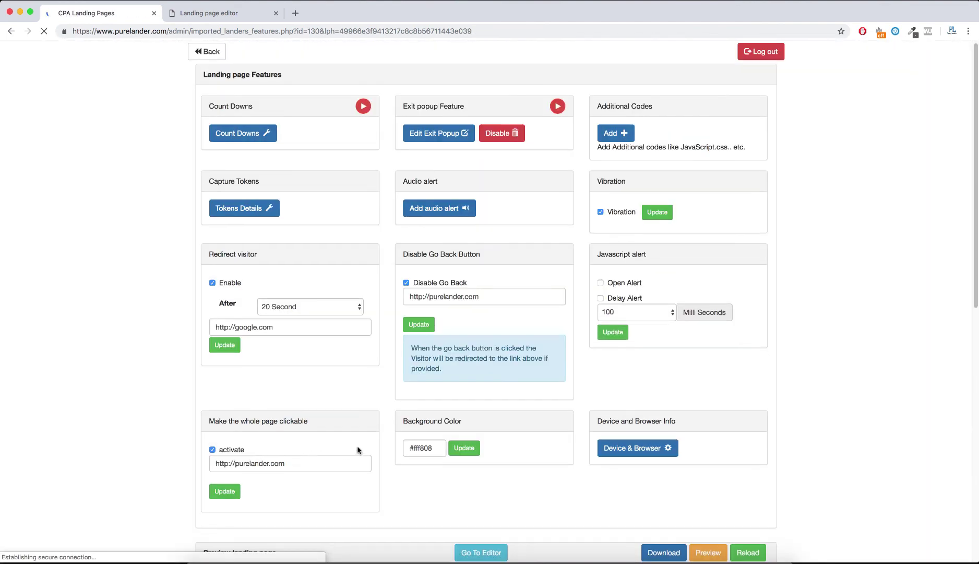
- In the page editor, replace the headline and the line below it with "if you are using TagReplace[deviceinfo, browser_name, 130] you have a chance to win"
click(475, 545)
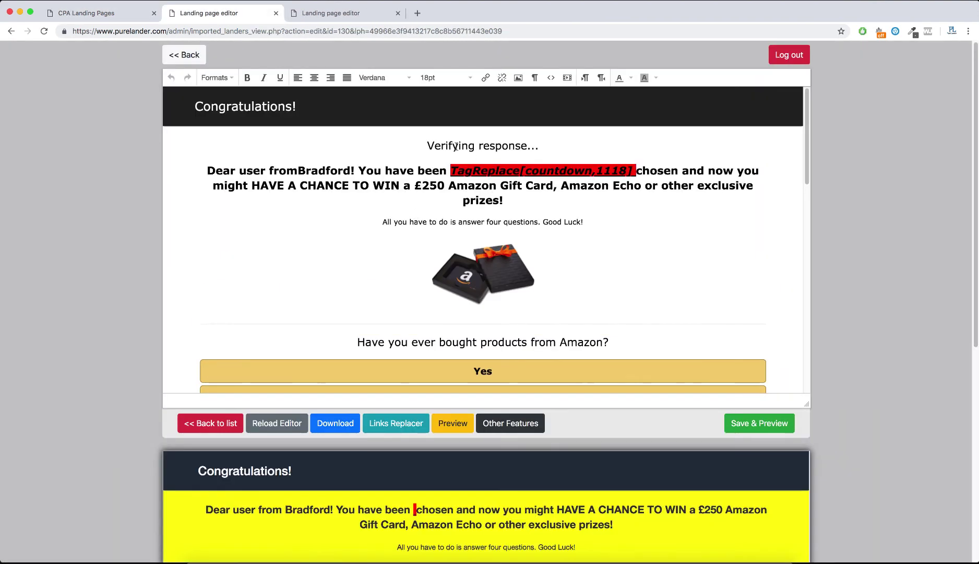
drag(207, 170, 512, 197)
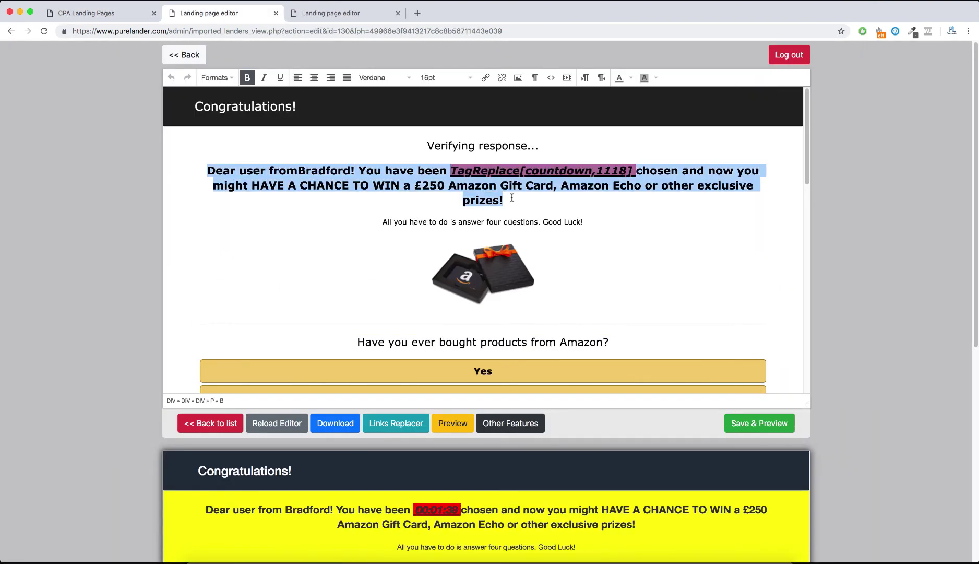
key(BackSpace)
text(if you are )
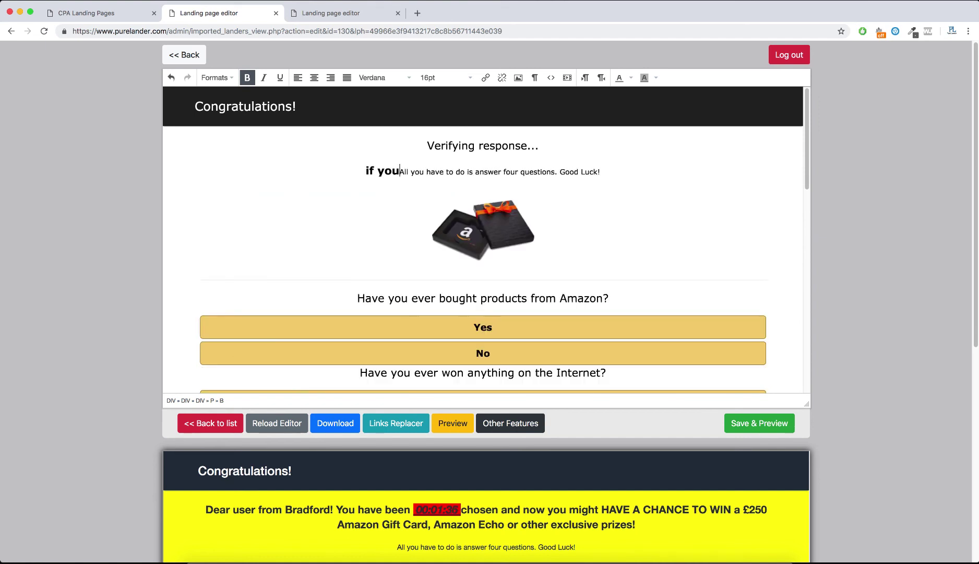
text(using)
key(super+v)
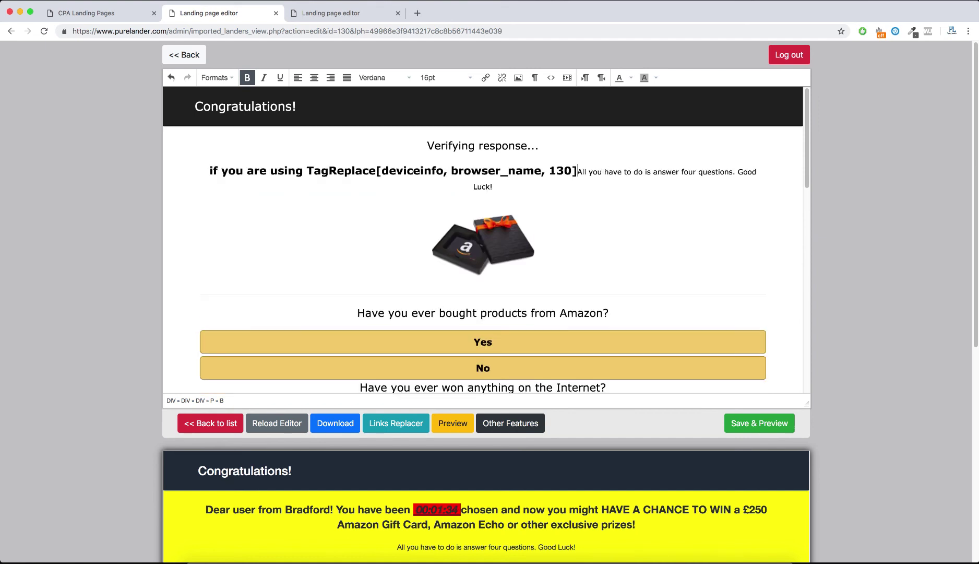
text(you have a chance to winAll)
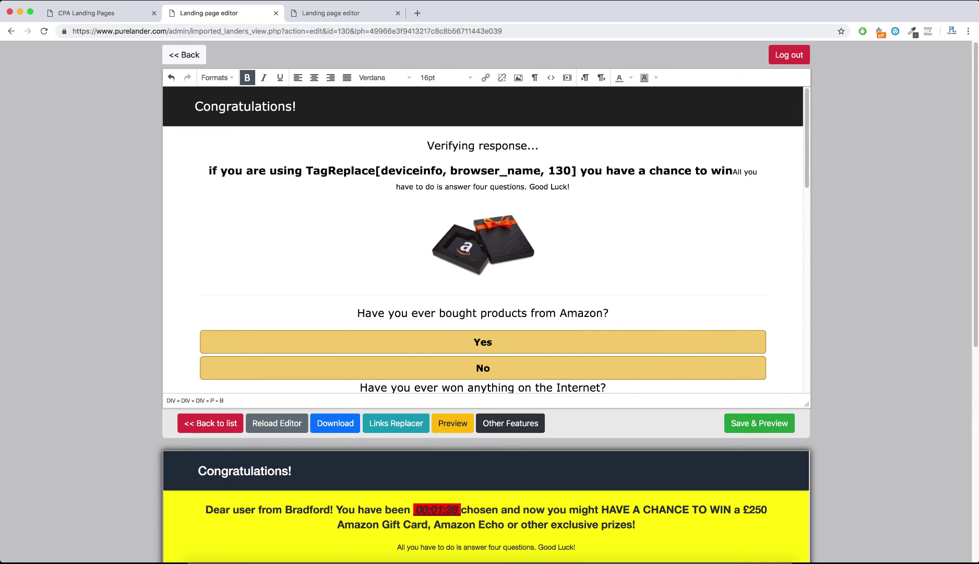
key(shift+Down)
key(BackSpace)
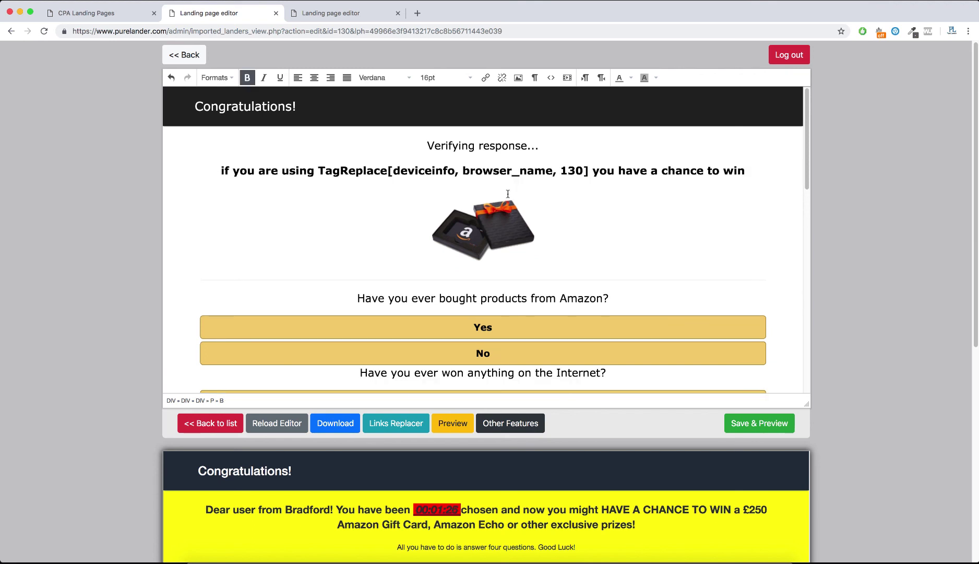
- Color the browser name tag in the headline red and save the landing page
drag(317, 170, 589, 171)
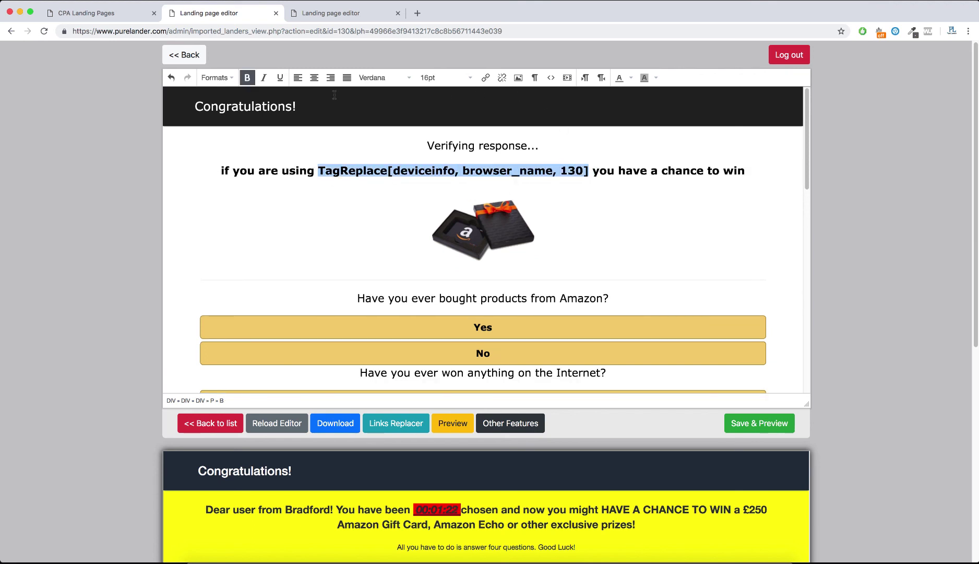
click(631, 78)
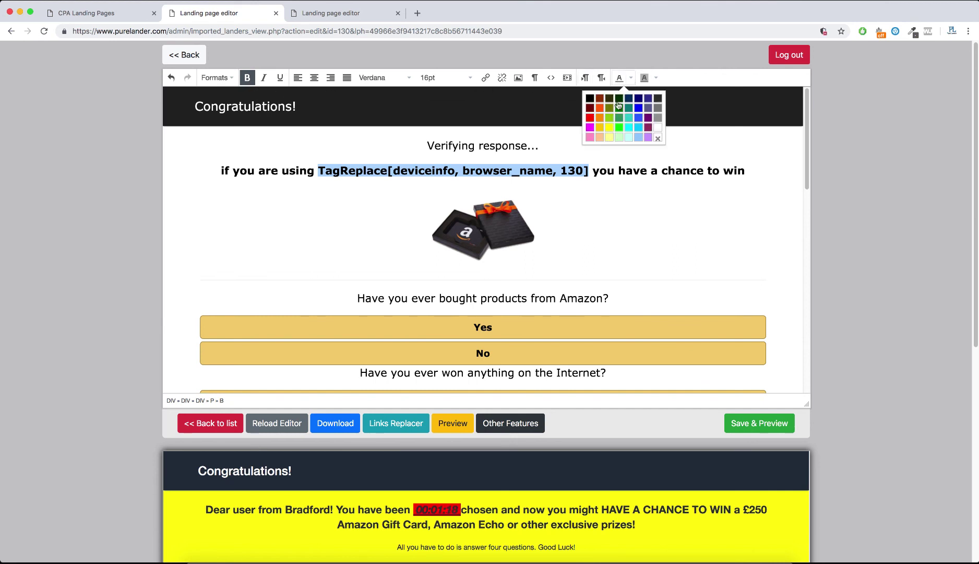
click(589, 119)
click(575, 217)
scroll(569, 246, down, 1)
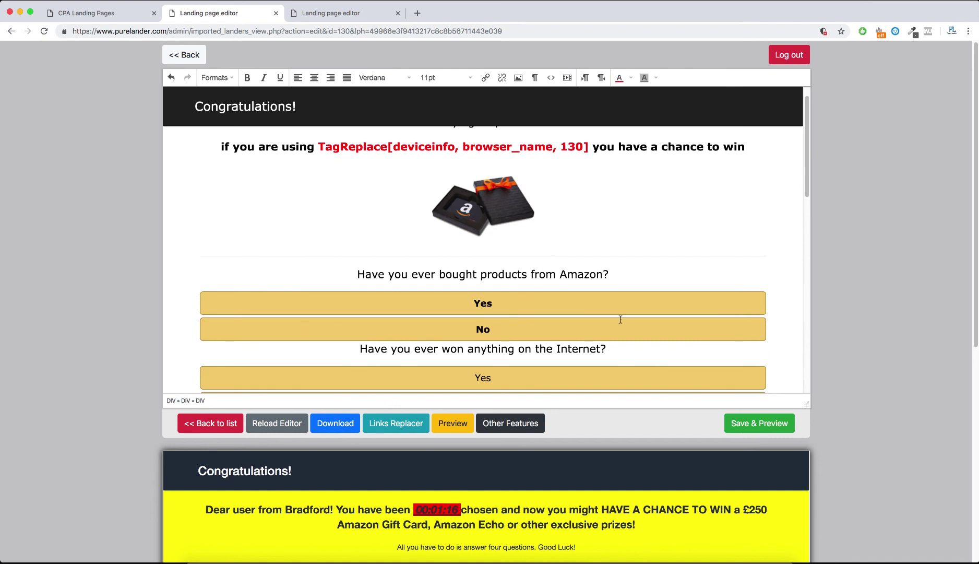
click(735, 426)
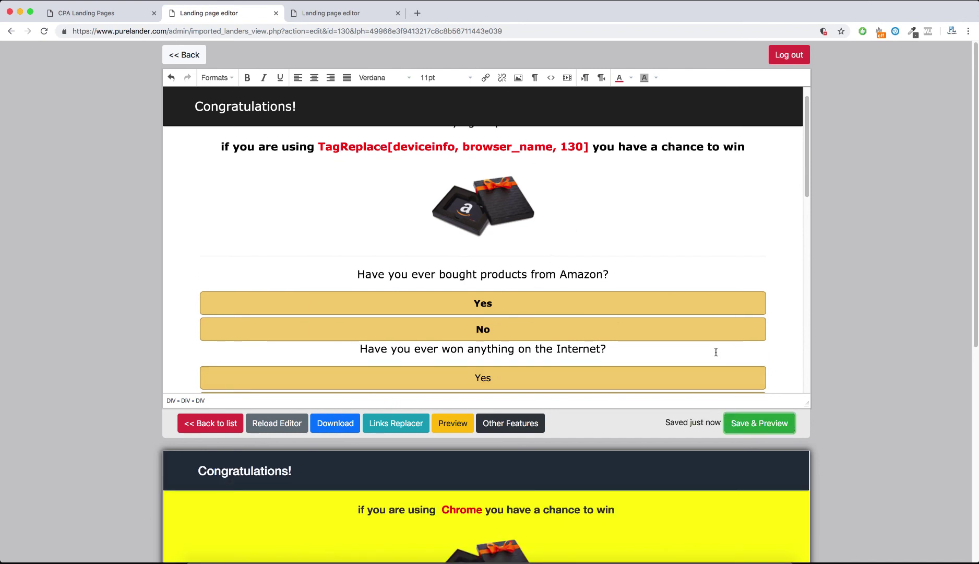
- Inspect the browser name inserted in the headline in the embedded and full previews, and close the full preview
scroll(717, 354, down, 3)
drag(442, 509, 433, 509)
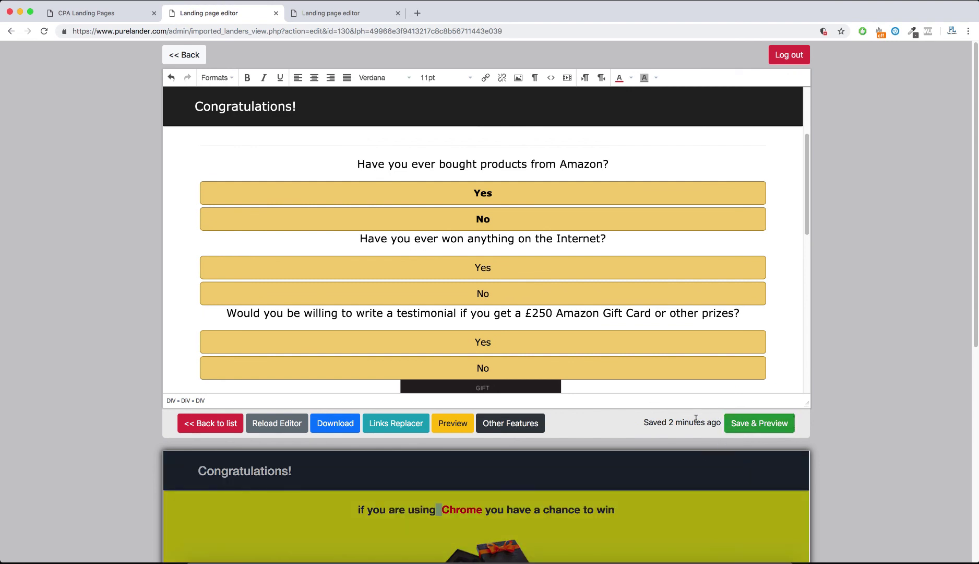
click(453, 424)
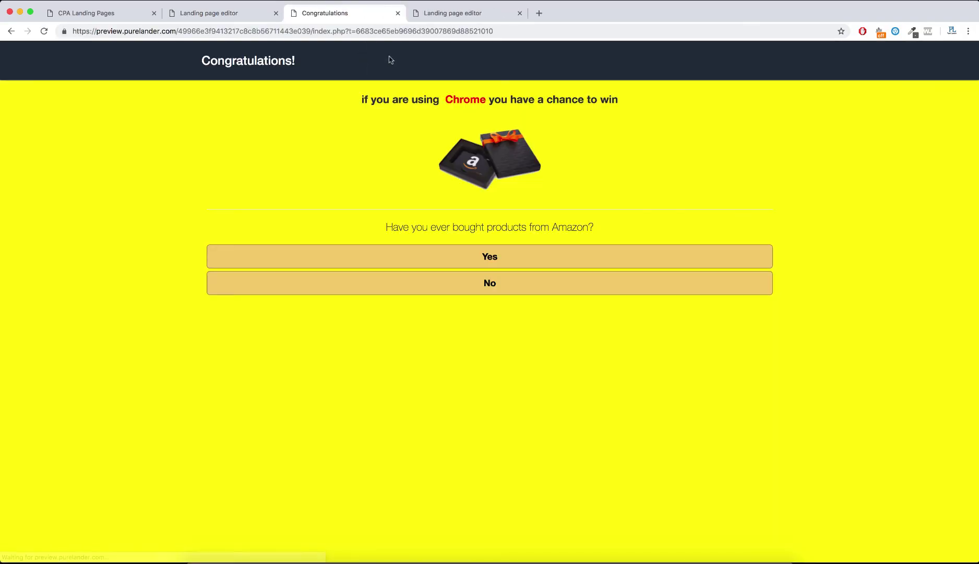
drag(470, 99, 454, 100)
click(12, 31)
mouse_move(317, 18)
key(super+w)
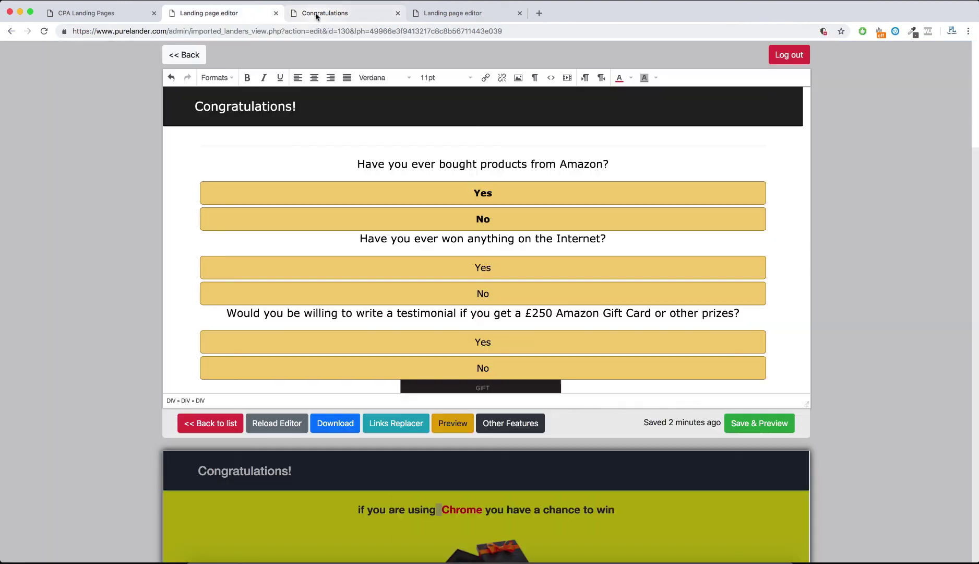
- In the landing page features, center the exit popup text "hey where are you going" and save the popup
scroll(527, 217, down, 3)
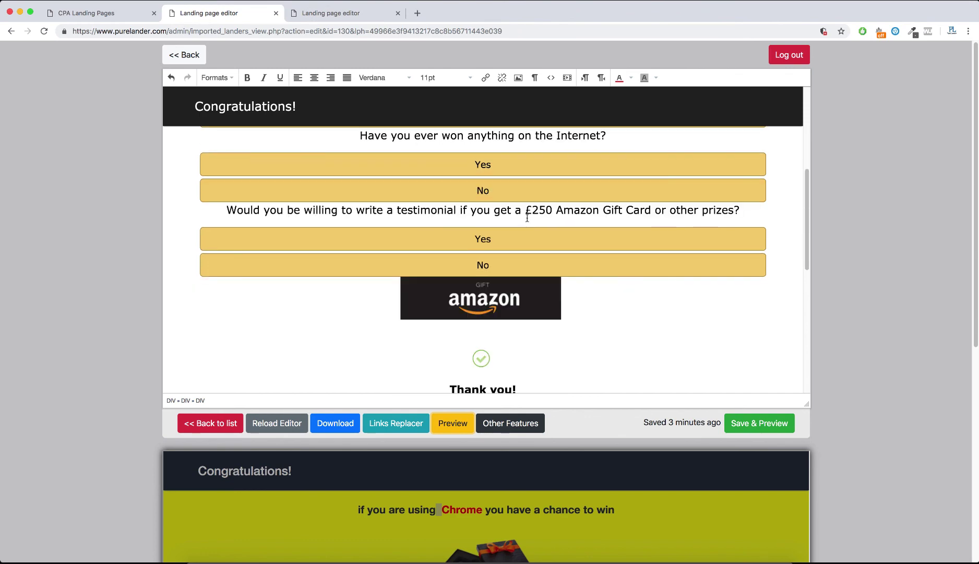
click(111, 13)
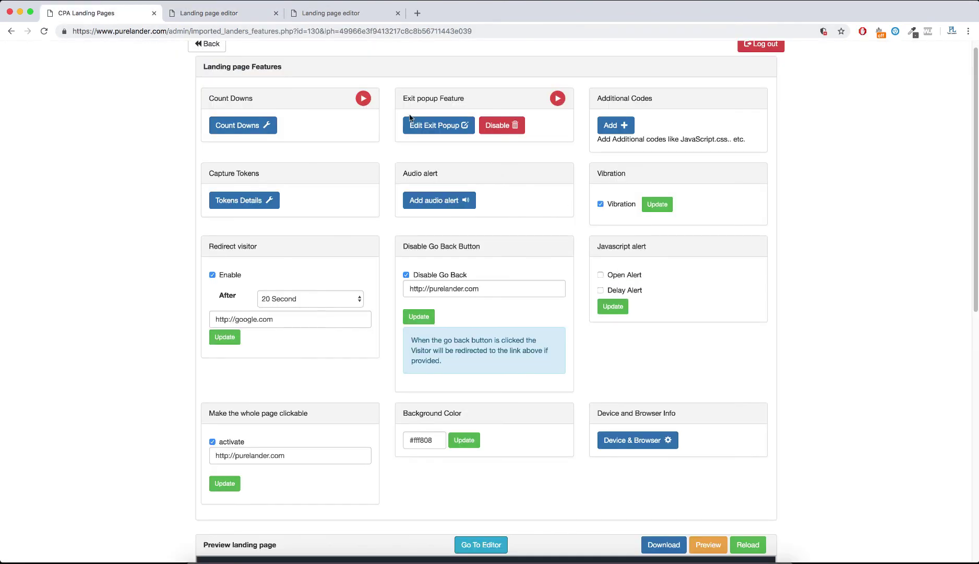
click(411, 121)
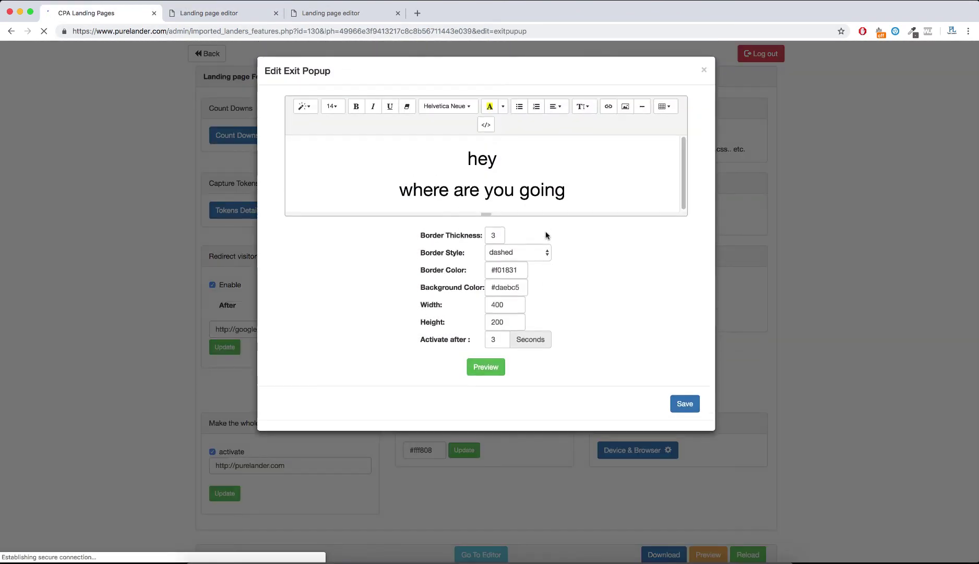
click(521, 189)
click(469, 158)
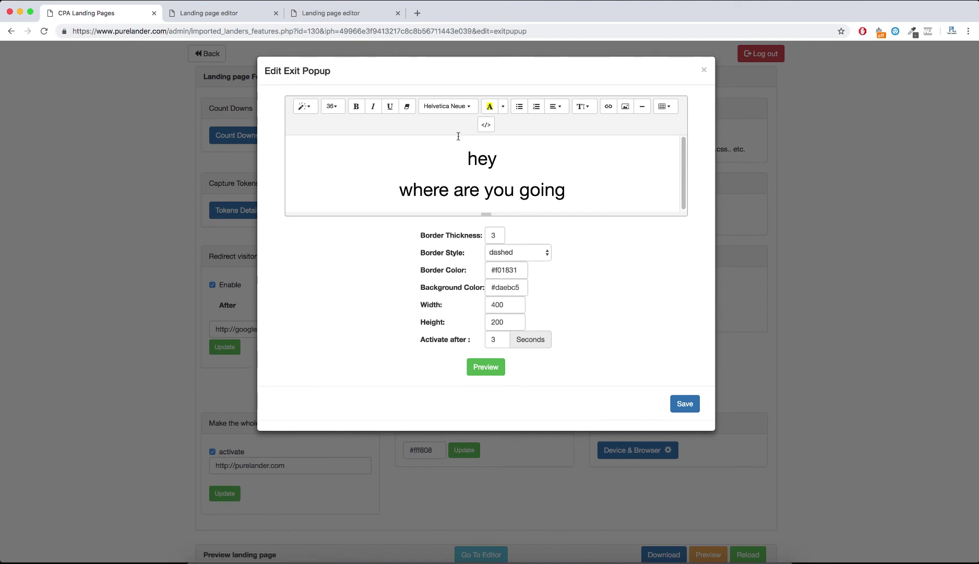
key(super+a)
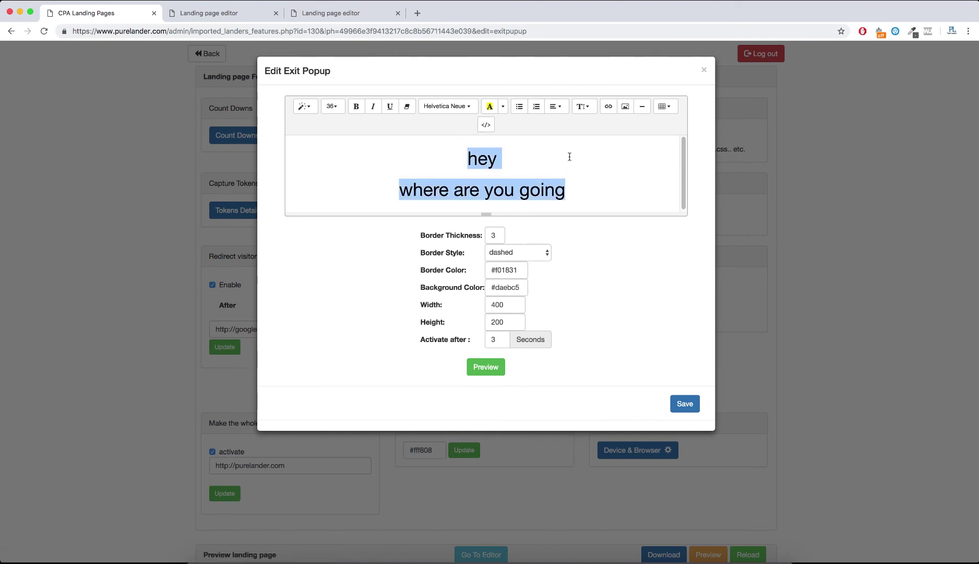
click(556, 106)
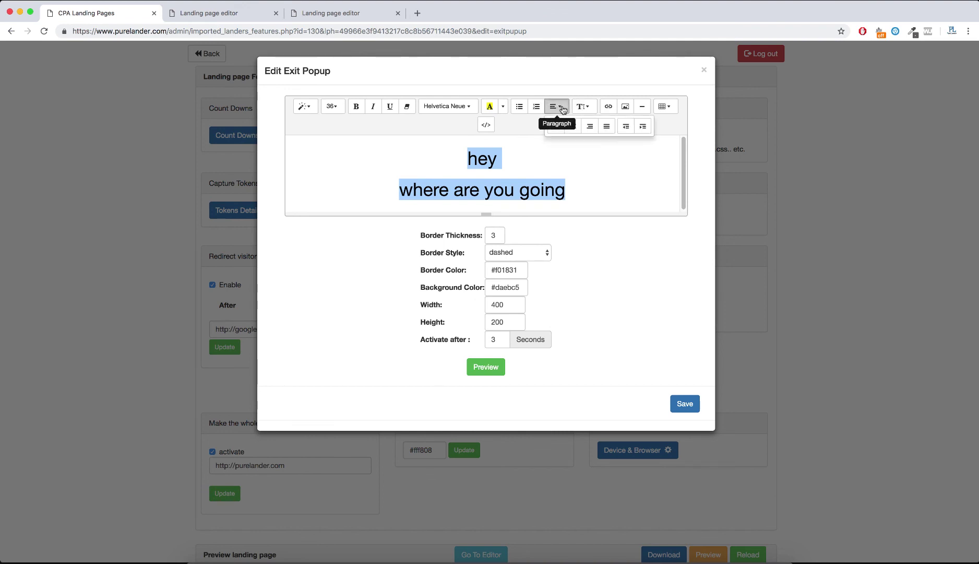
click(605, 126)
click(559, 106)
click(573, 127)
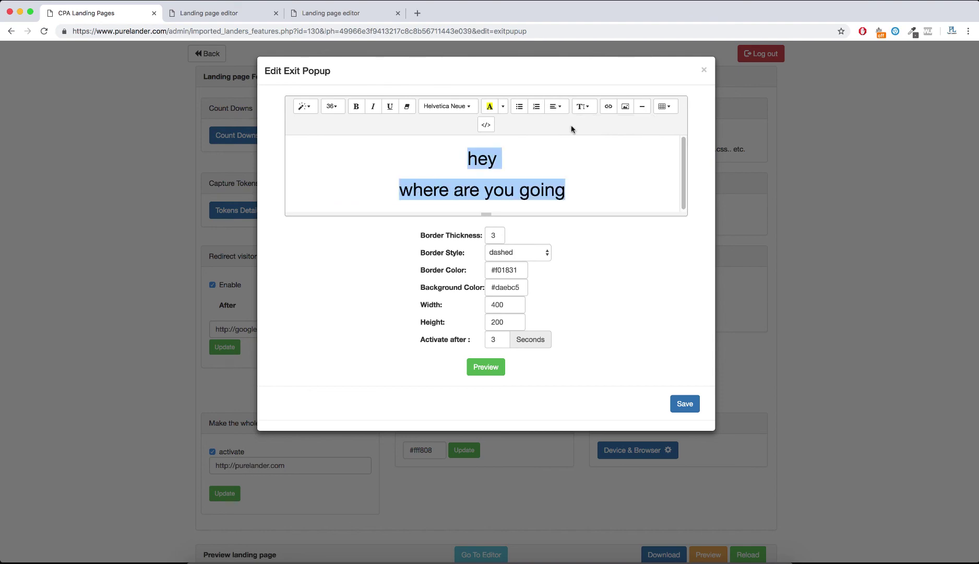
click(685, 404)
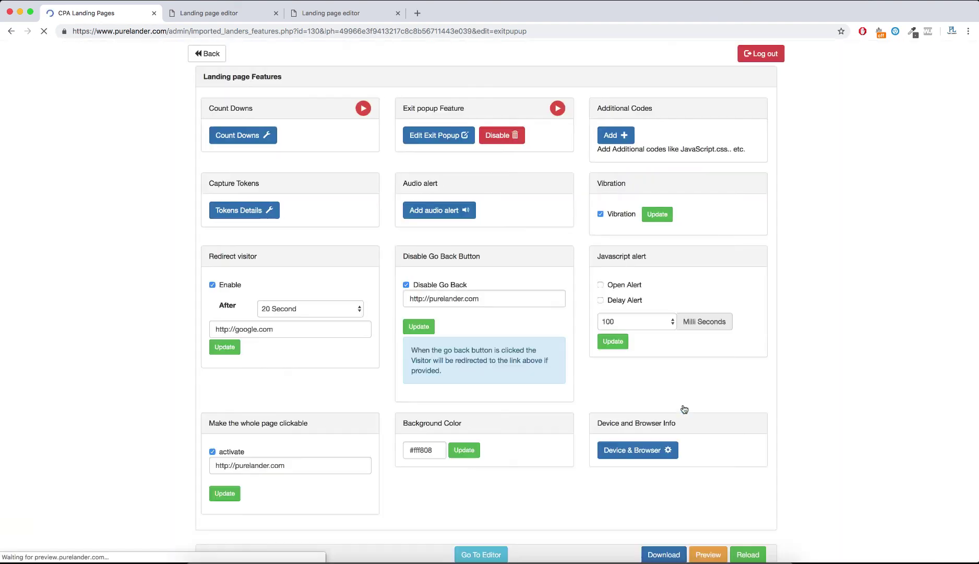
- Check the exit popup in the landing page preview and close it
scroll(781, 339, down, 8)
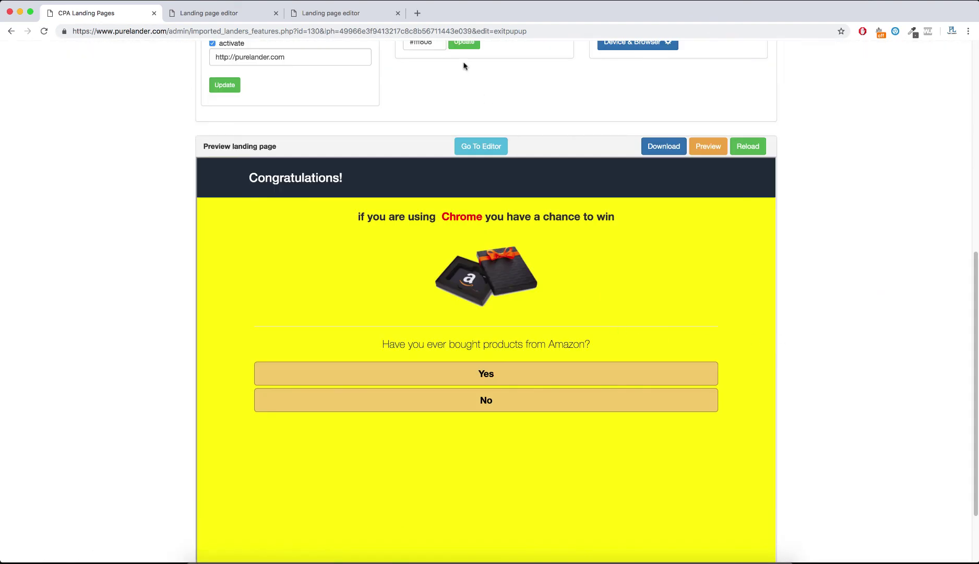
mouse_move(559, 236)
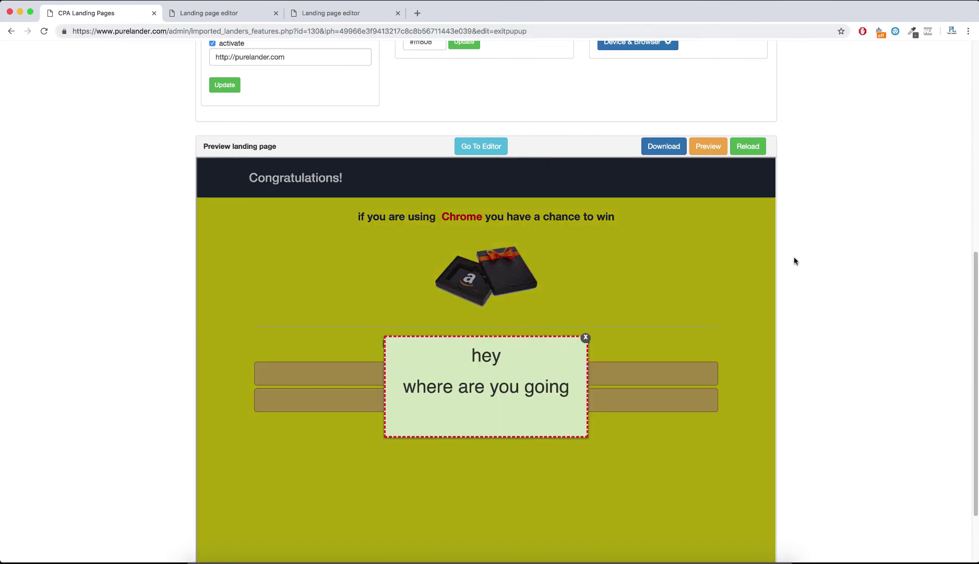
scroll(796, 260, up, 1)
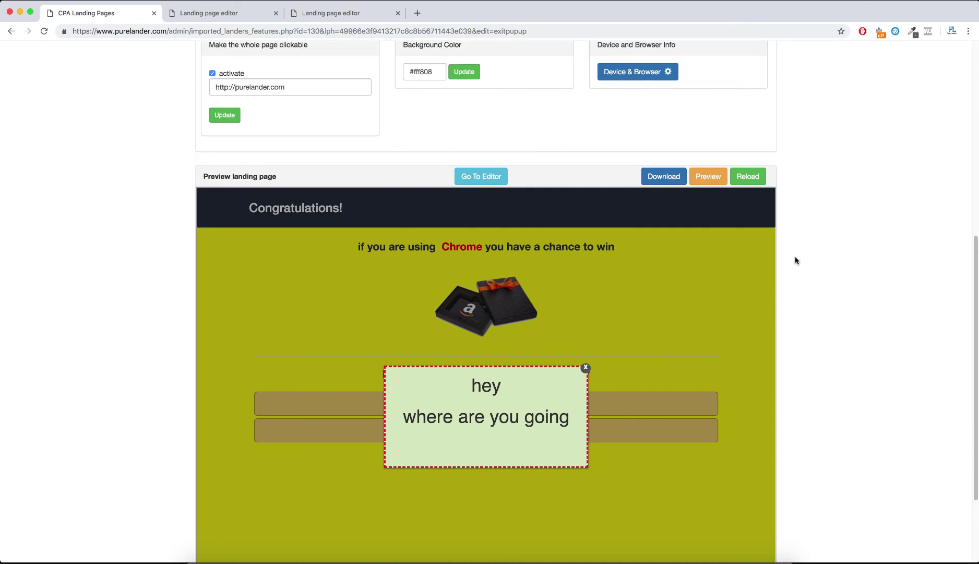
click(585, 368)
scroll(472, 95, down, 8)
scroll(472, 96, up, 3)
scroll(471, 96, up, 4)
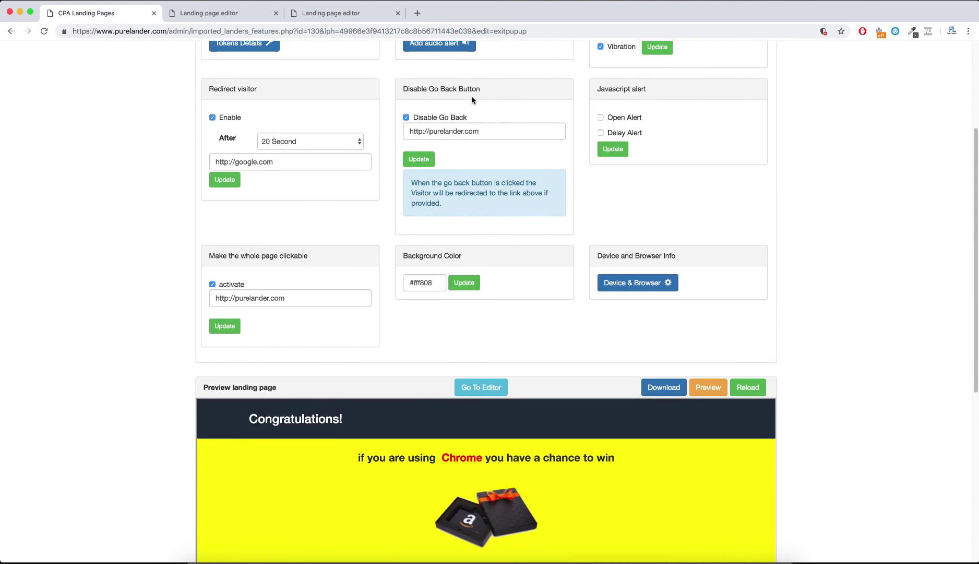
- Download the landing page as a zip file and show it in the Downloads folder in Finder
click(661, 389)
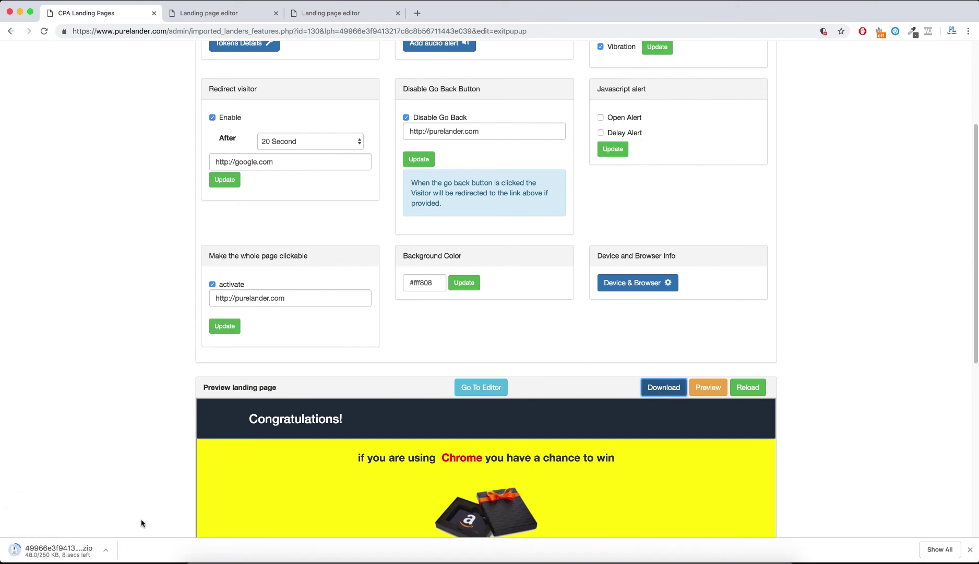
click(128, 538)
drag(538, 286, 334, 111)
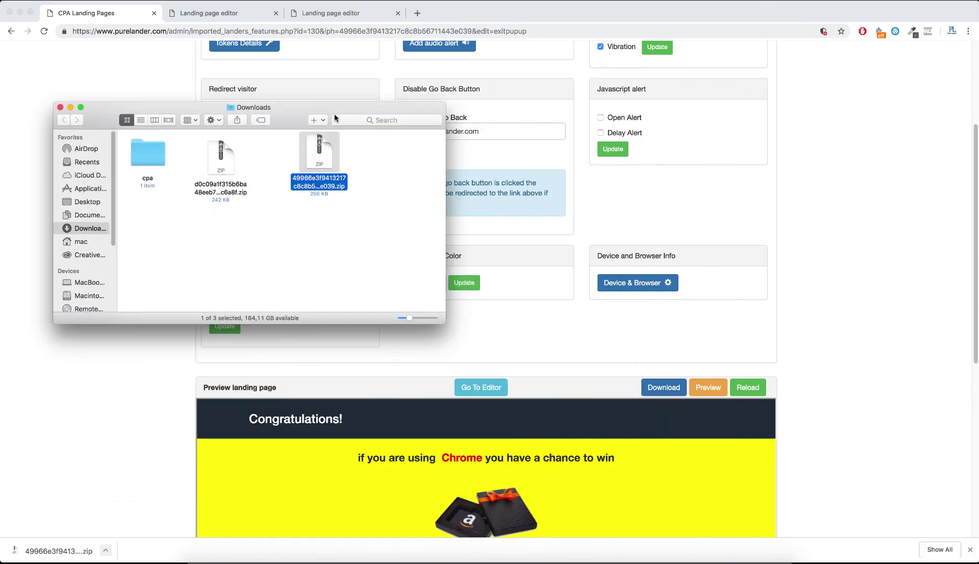
- Extract the downloaded zip, examine the files in its extracted folder, and close the Finder window
key(super+o)
drag(300, 154, 300, 225)
double_click(300, 225)
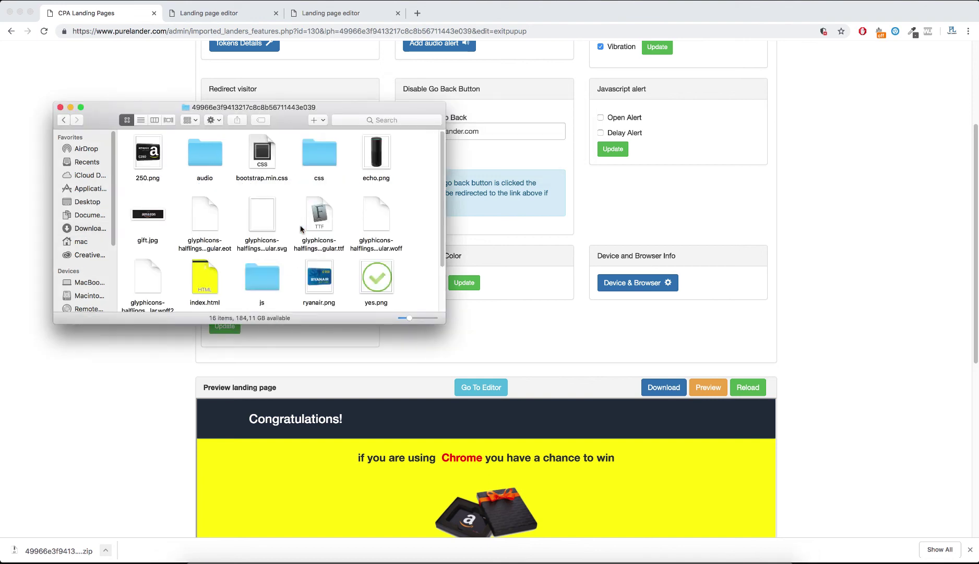
scroll(306, 215, up, 1)
click(61, 107)
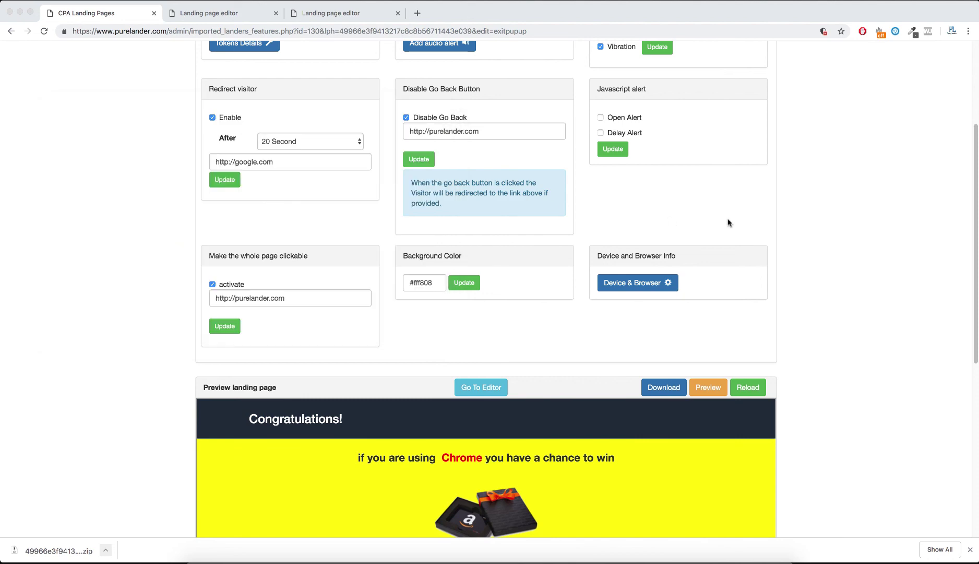
- Return from the landing page features to the page editor
scroll(769, 227, up, 4)
click(206, 53)
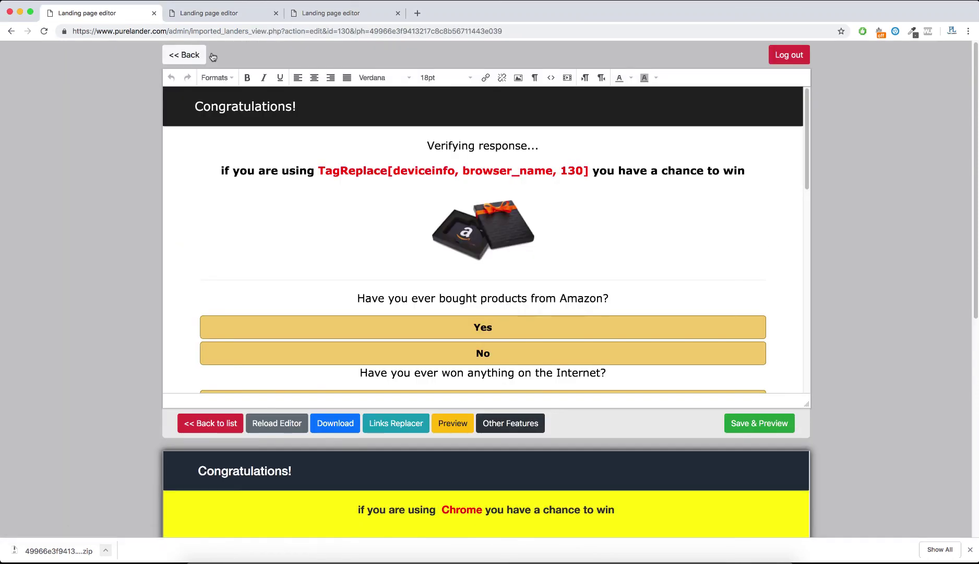